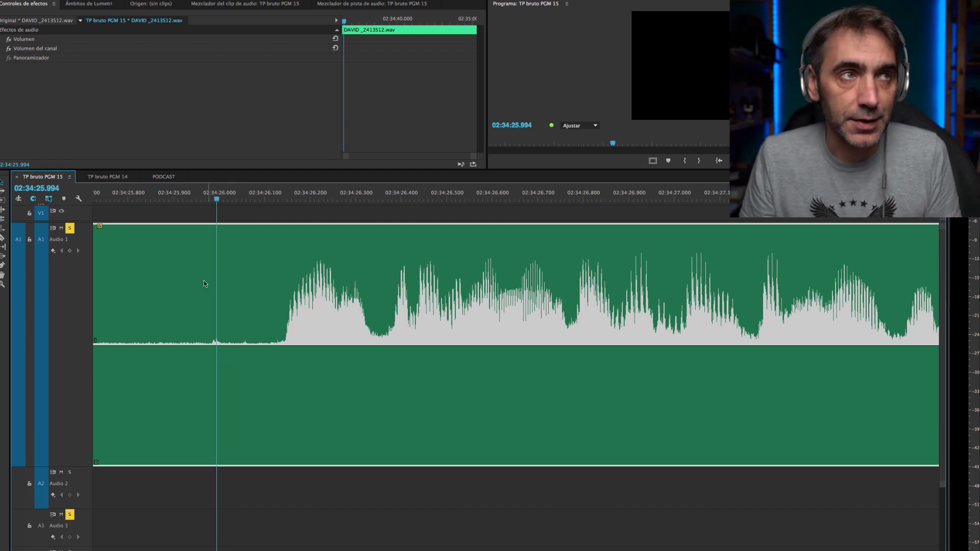
- Play the clip's opening and trim its start to the onset of the first word, at about 02:34:26.14
left_click(185, 201)
key("space")
key("space")
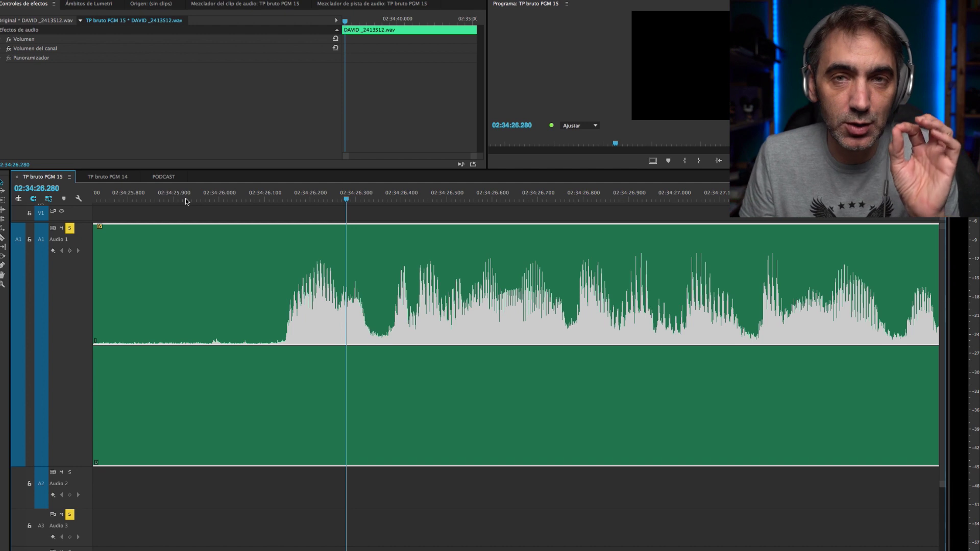
scroll(203, 249, "down", 3)
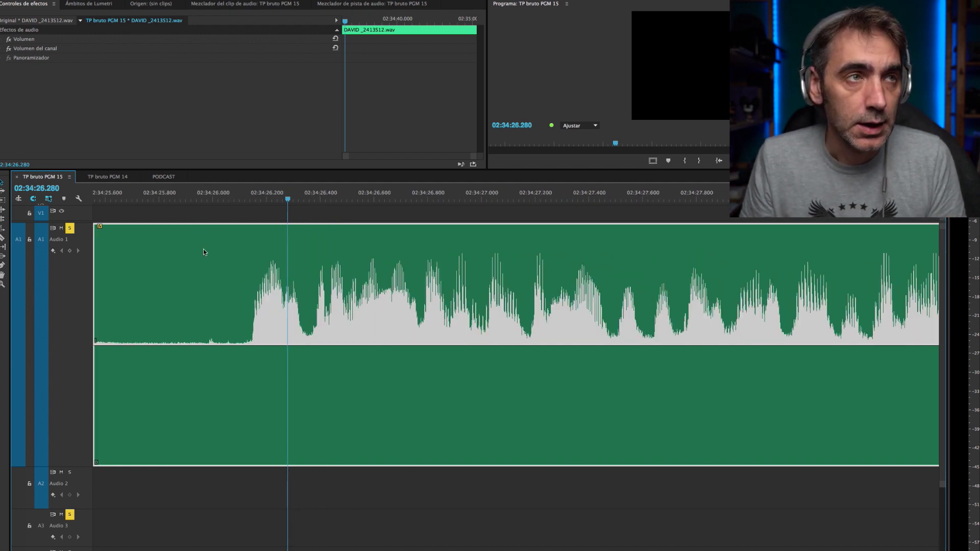
left_click_drag(125, 248, 238, 238)
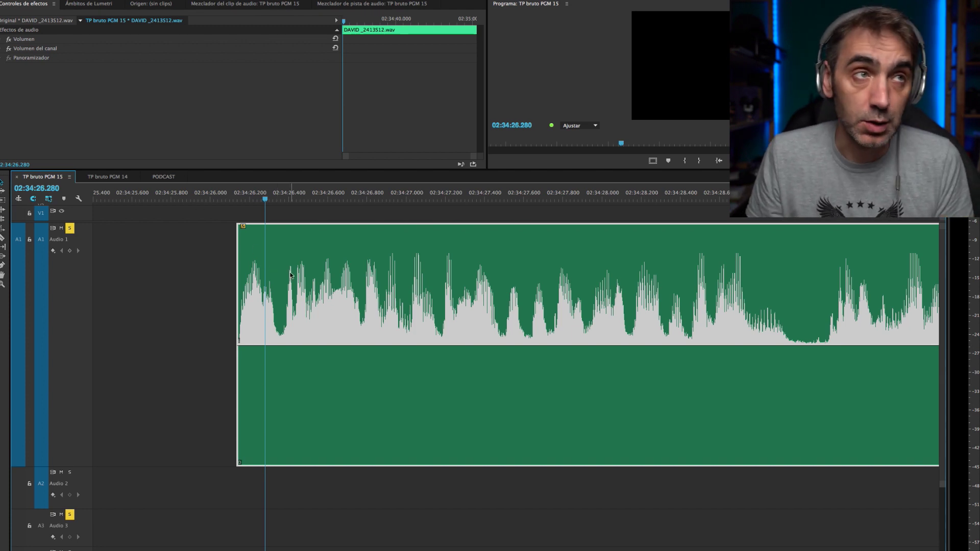
- Play back the trimmed opening from just before the clip's start to check the sound and the pauses
key("minus")
key("minus")
key("minus")
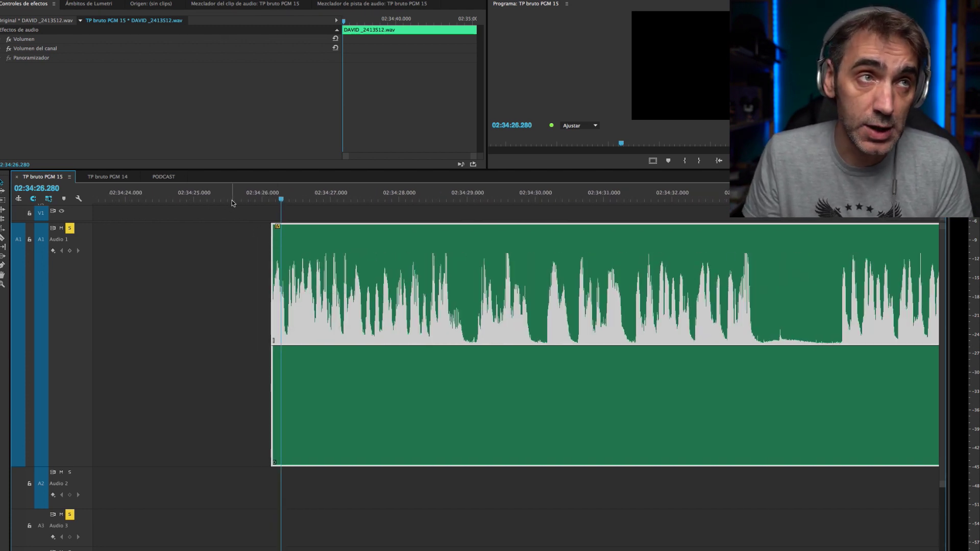
left_click(230, 197)
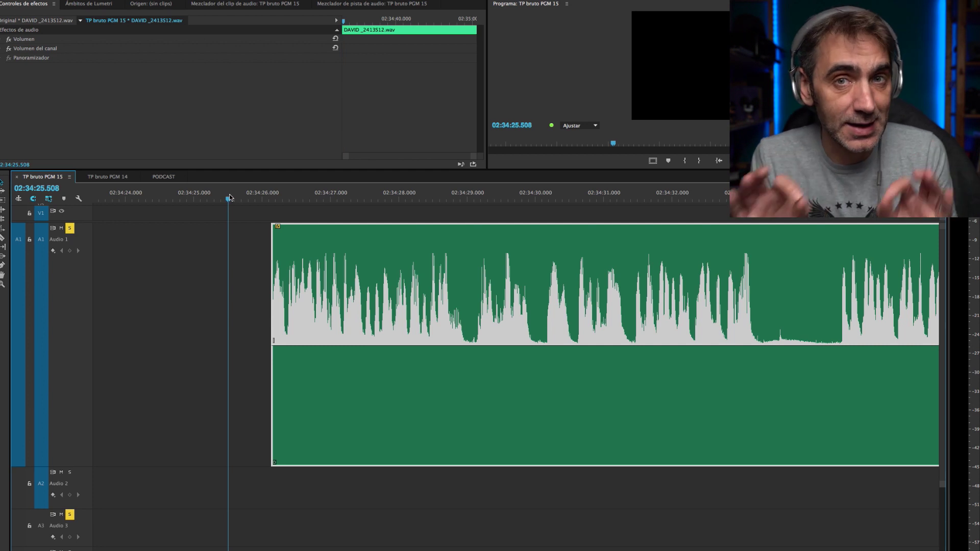
key("space")
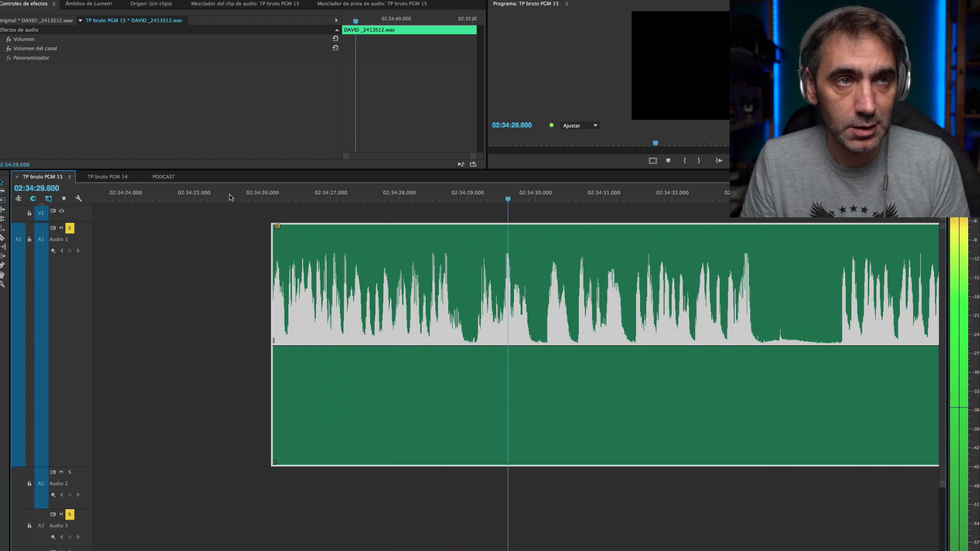
key("space")
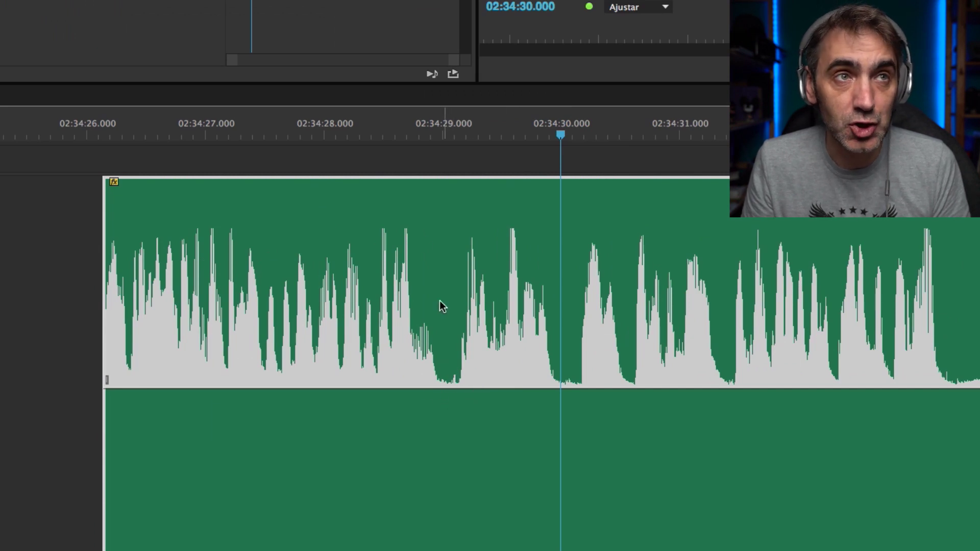
left_click(378, 134)
key("space")
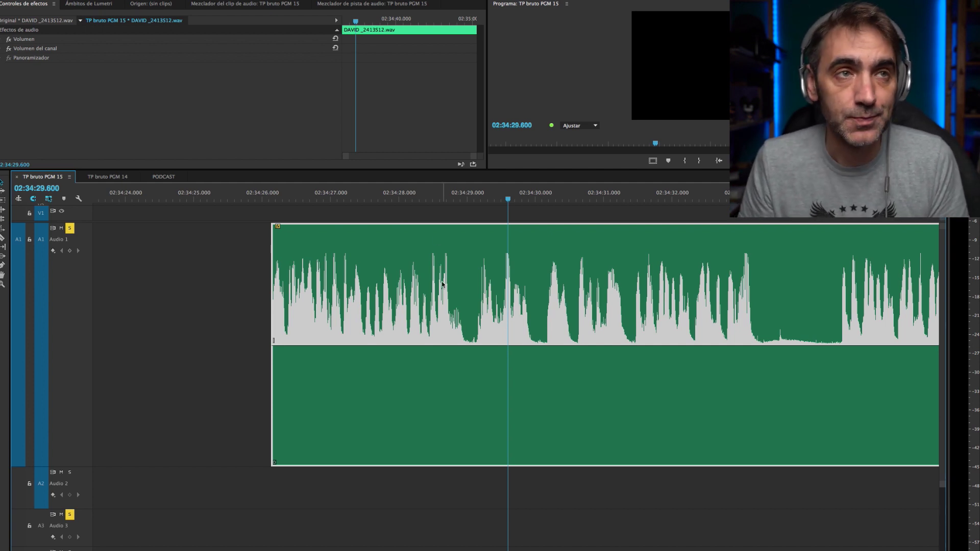
- Split the audio clip around the small mouth noise just after 02:34:29 and delete that short piece, leaving a gap
scroll(466, 317, "up", 2)
key("c")
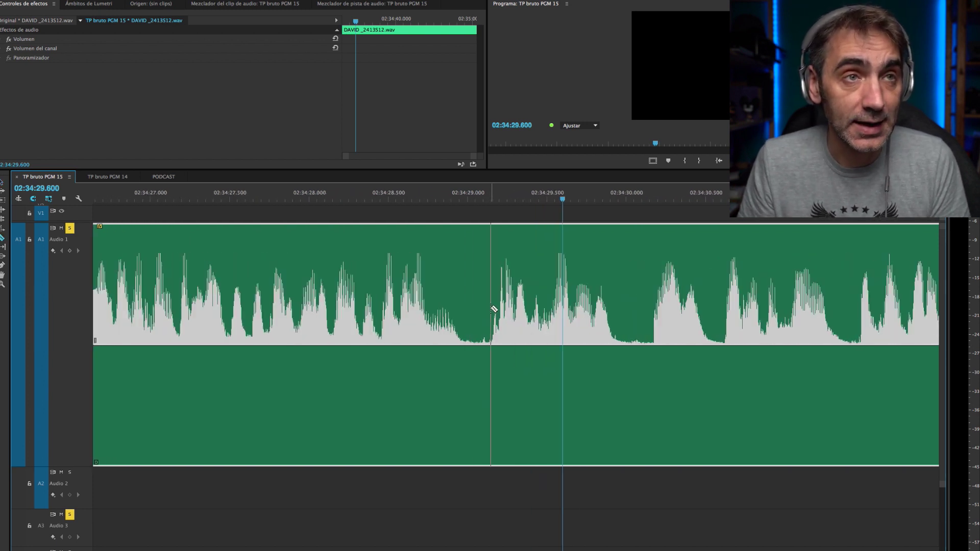
left_click(492, 308)
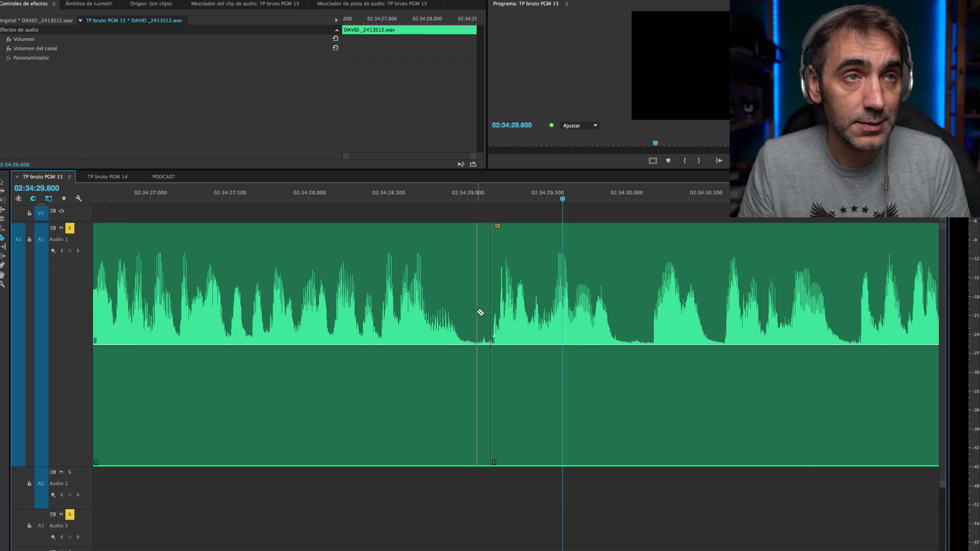
left_click(477, 312)
key("v")
left_click(482, 309)
key("Delete")
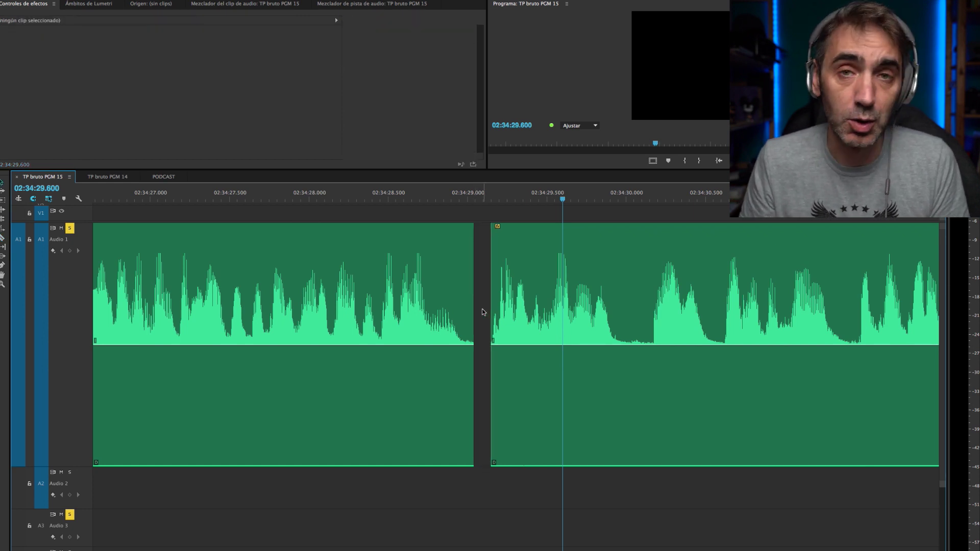
- Play back the audio from about 02:34:28 across the gap near 02:34:29
scroll(482, 309, "down", 3)
left_click(390, 198)
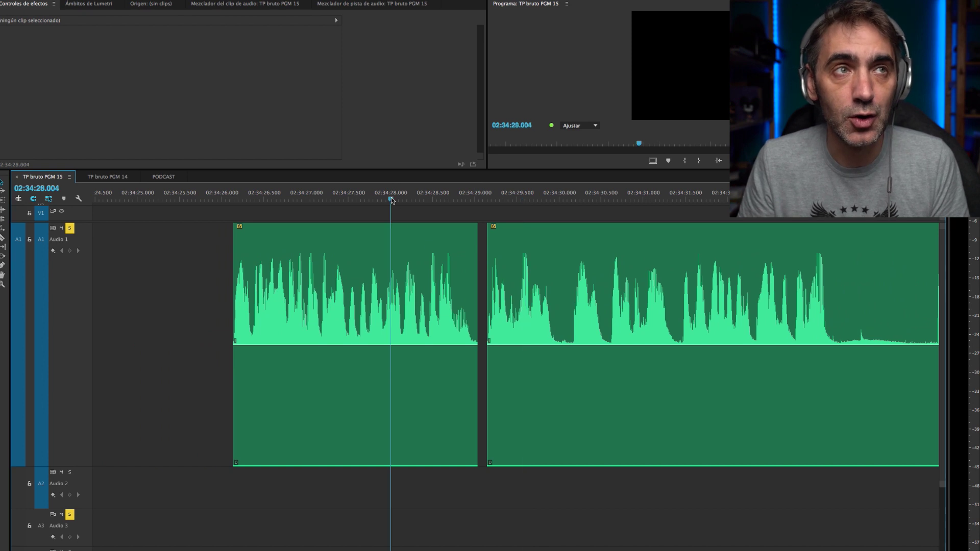
key("space")
key("space")
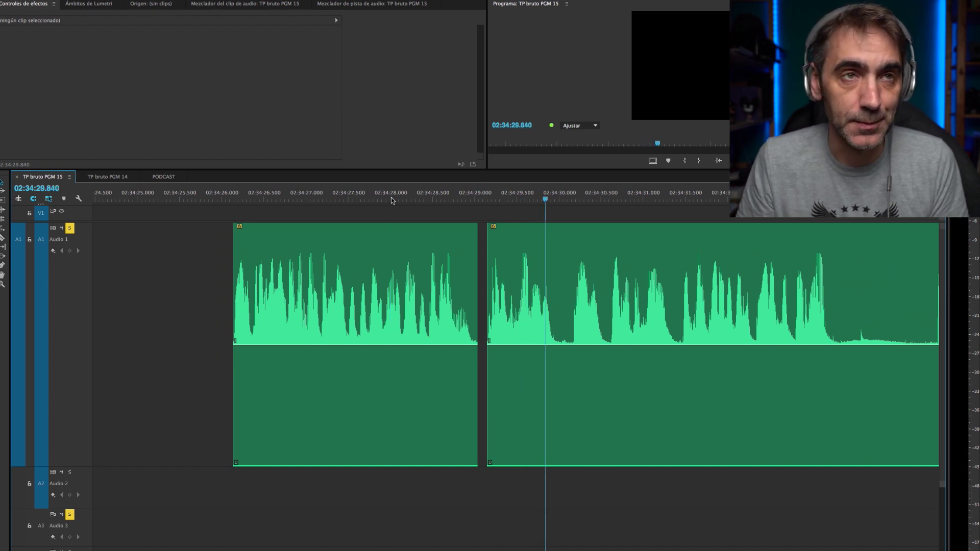
key("space")
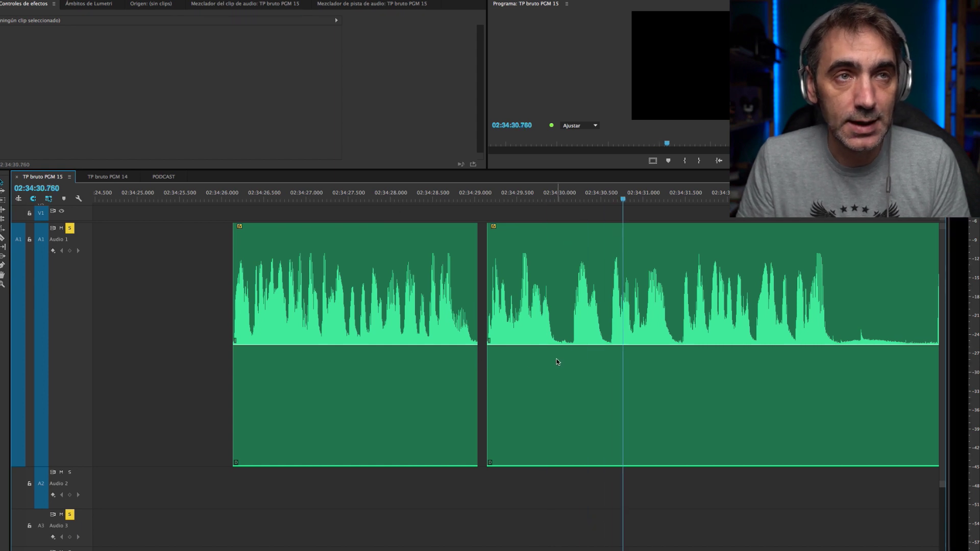
- Split the clip in the pause near 02:34:30 and trim the second part's start to the next word's onset, at about 02:34:30.17
scroll(556, 358, "up", 5)
key("c")
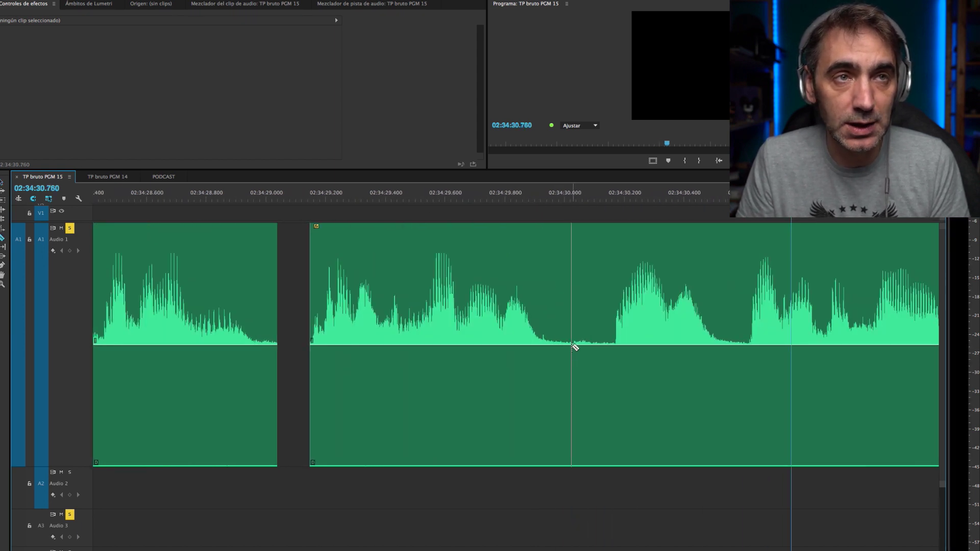
left_click(572, 345)
key("v")
left_click_drag(573, 327, 616, 320)
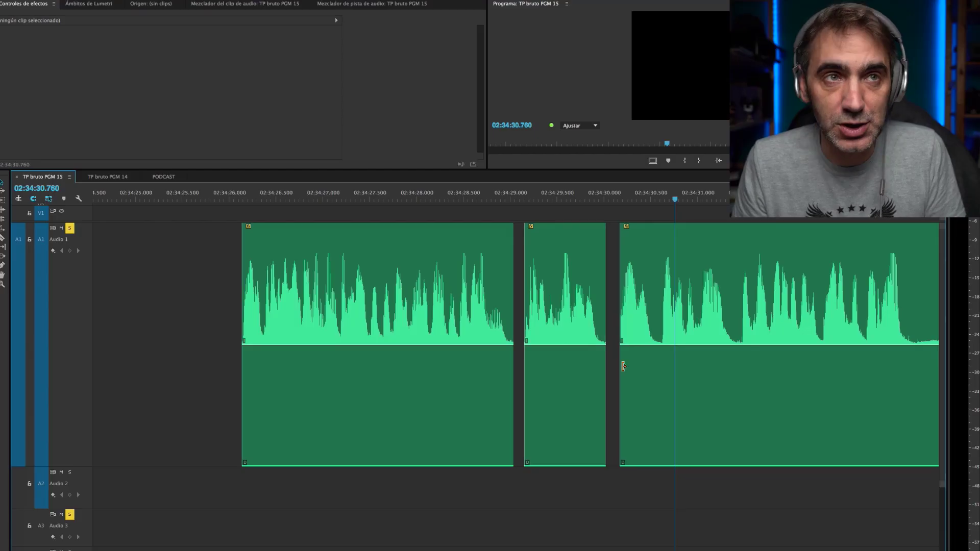
- Play back the audio from about 02:34:29.5 across the gap near 02:34:30
scroll(623, 366, "down", 3)
left_click(445, 195)
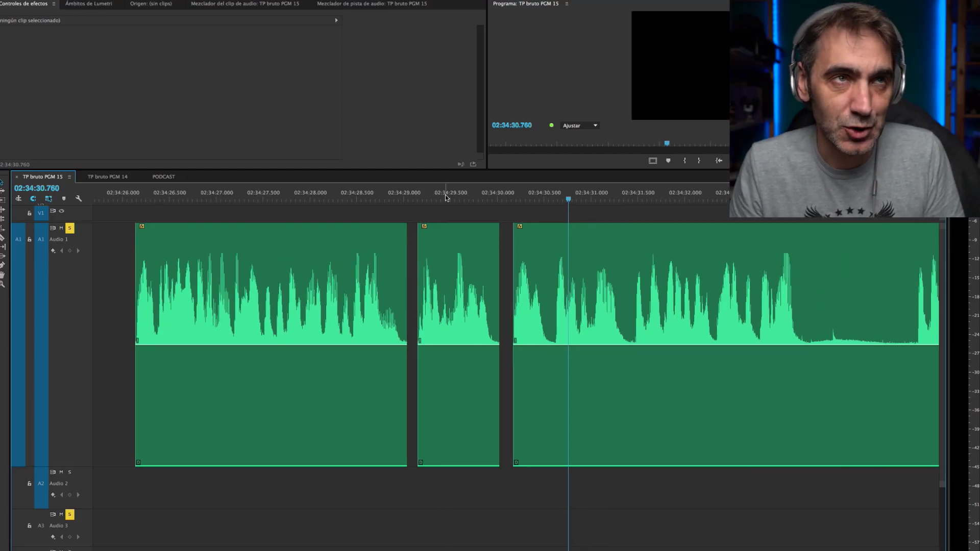
key("space")
key("space")
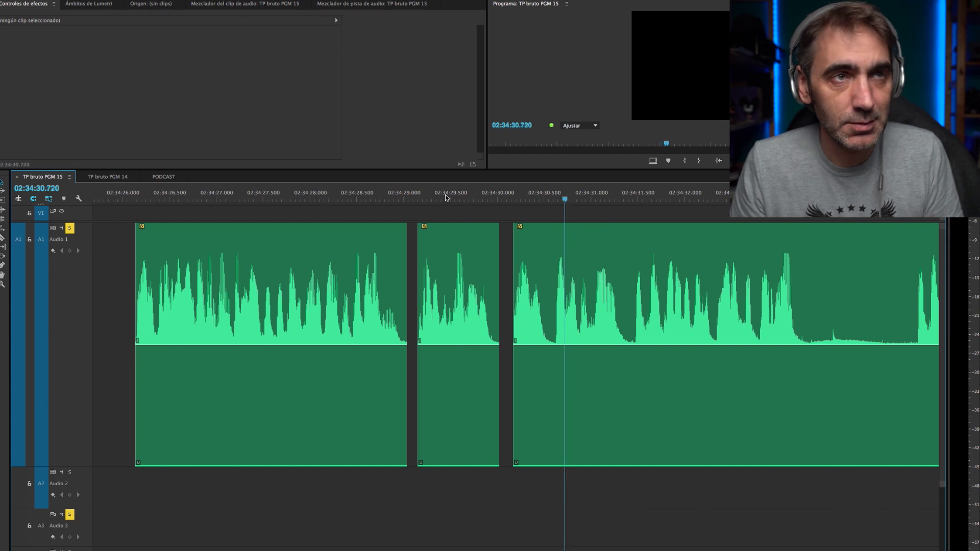
- Cut out the tiny click at about 02:34:29.93 and slide the leftover silent piece back against the preceding clip
scroll(485, 321, "up", 10)
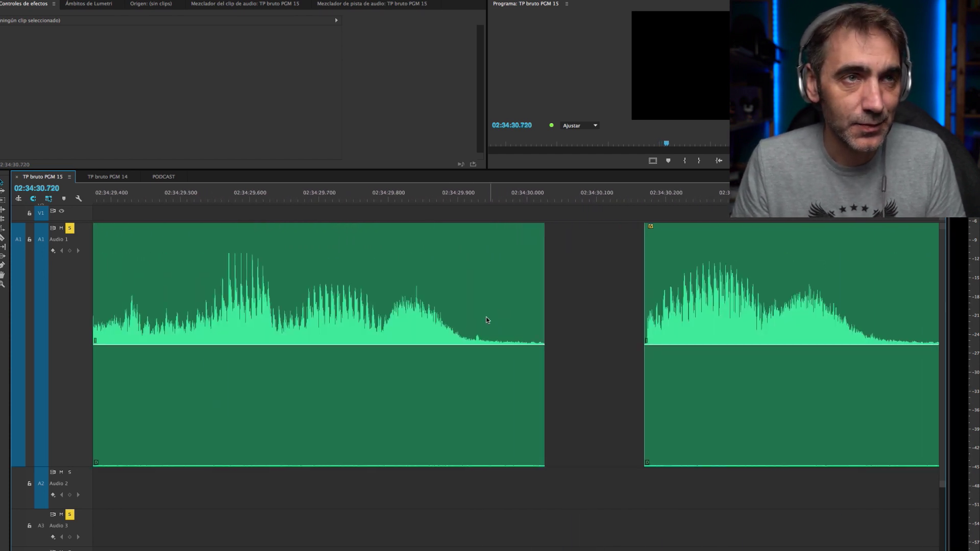
scroll(472, 322, "up", 2)
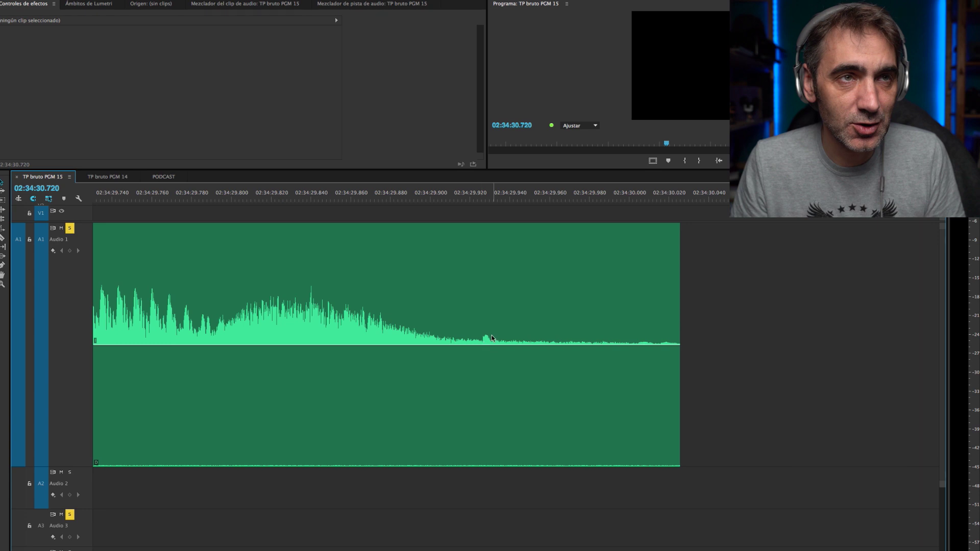
key("c")
left_click(492, 360)
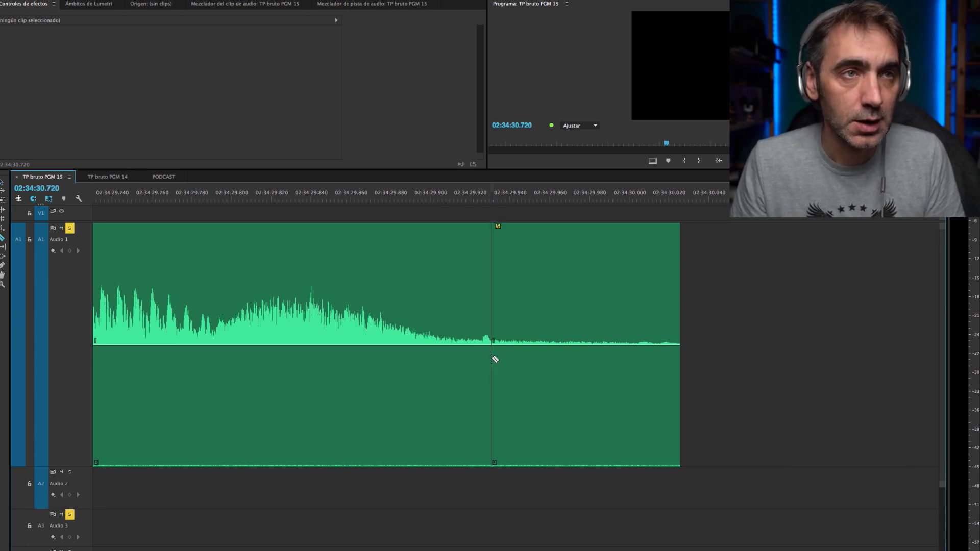
left_click(483, 359)
key("v")
left_click(488, 329)
key("Delete")
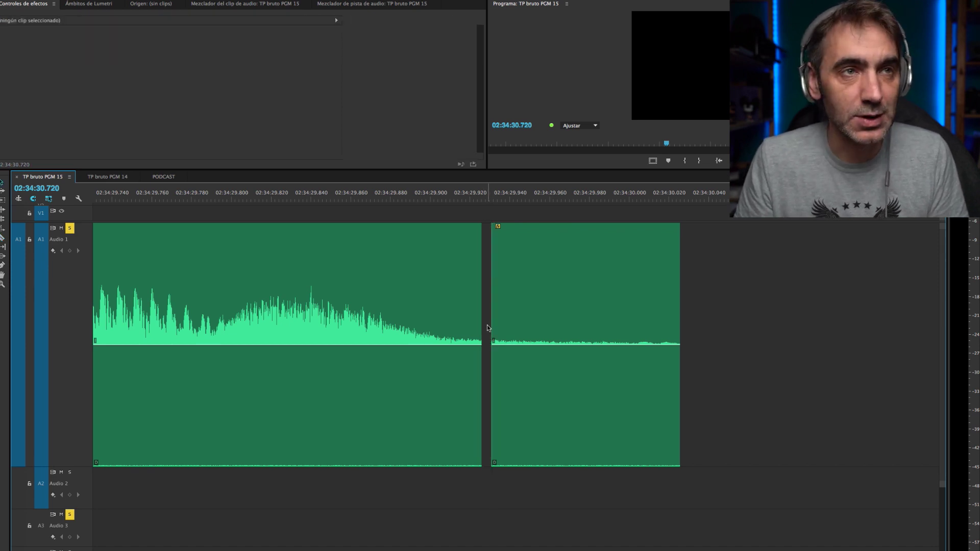
left_click_drag(508, 322, 501, 323)
- Play back the closed cut from about 02:34:29.7 onward through the next phrases
key("minus")
key("minus")
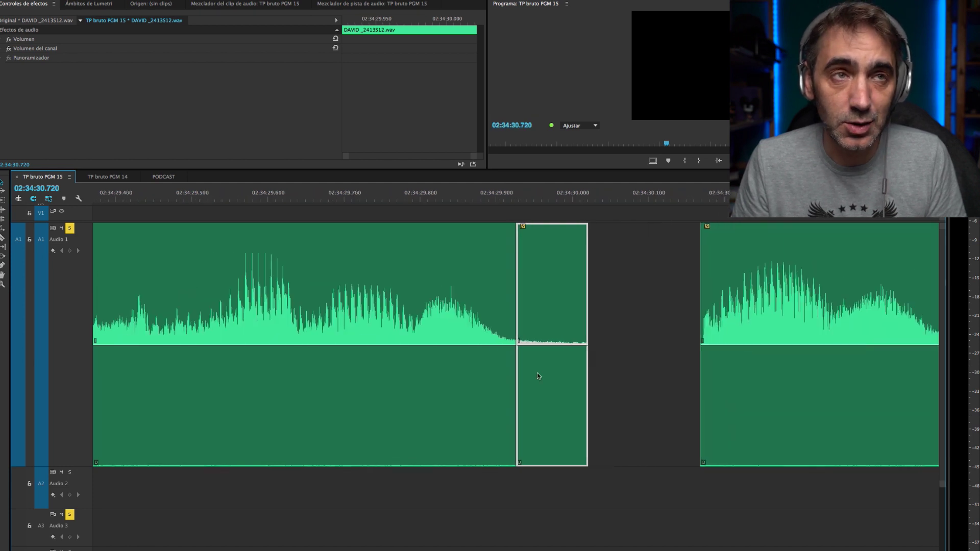
left_click(363, 198)
key("space")
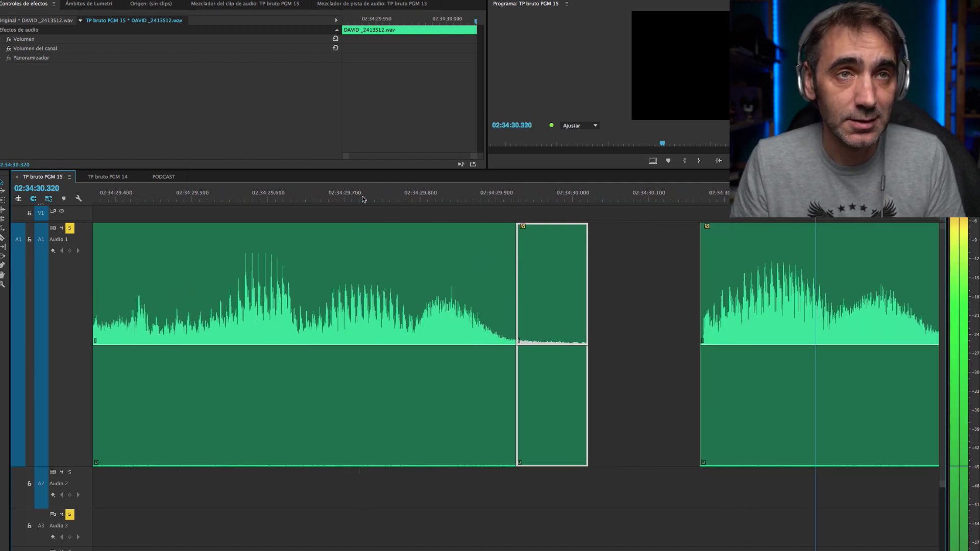
key("minus")
key("minus")
key("minus")
key("minus")
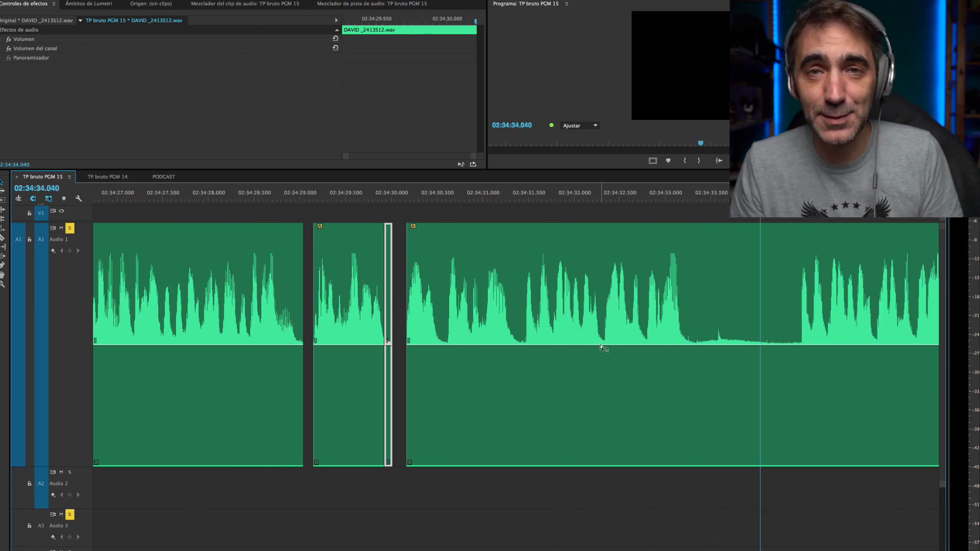
- Listen to the phrase after the long pause and to the one starting near 02:34:31.5
scroll(631, 348, "down", 3)
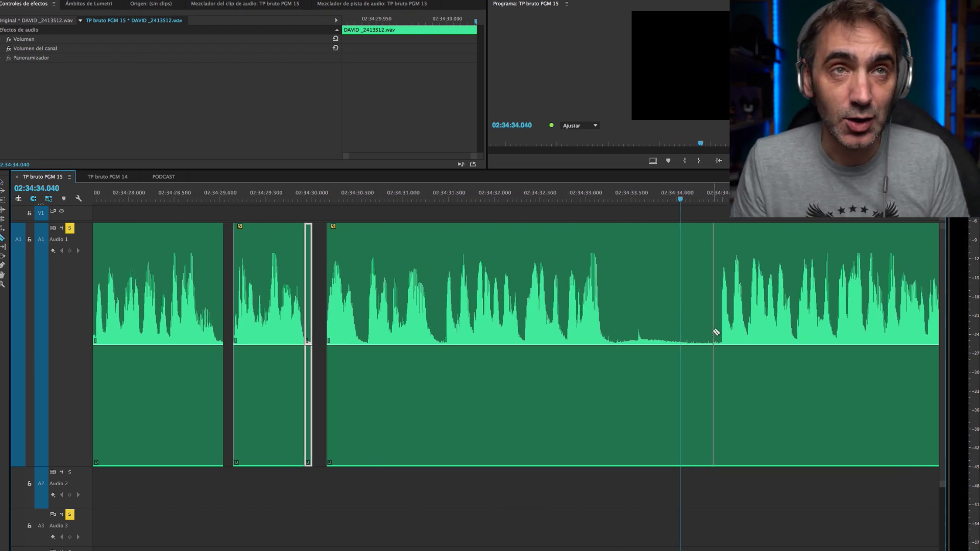
left_click(713, 199)
key("space")
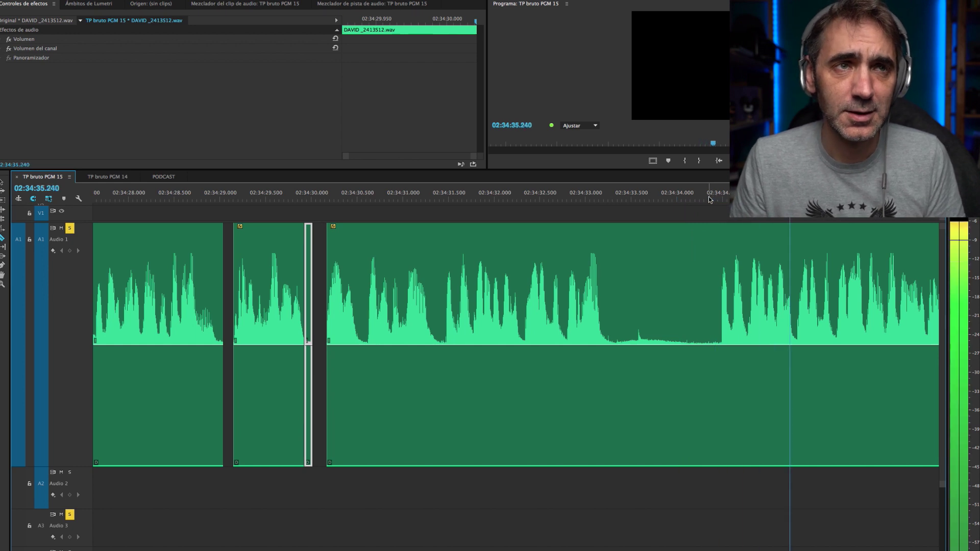
key("space")
left_click(442, 203)
key("space")
key("space")
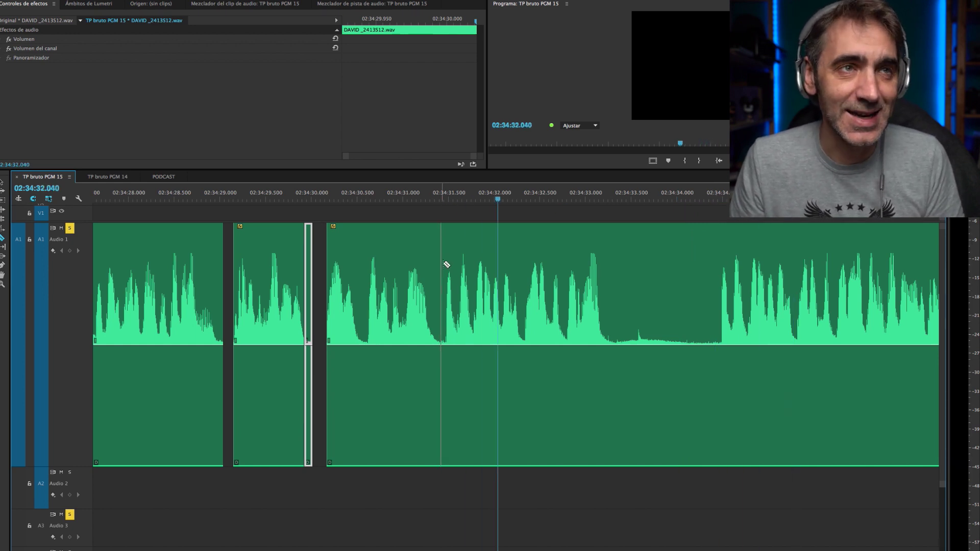
- Split the clip where speech resumes after the long pause and move the later part to about 02:34:31.45, overwriting the phrase there
left_click(721, 345)
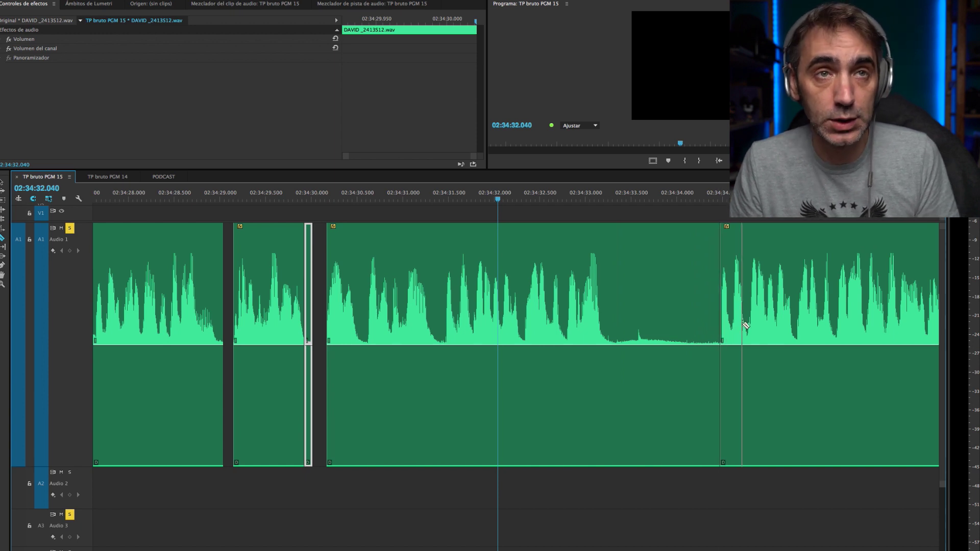
key("v")
left_click_drag(753, 321, 458, 329)
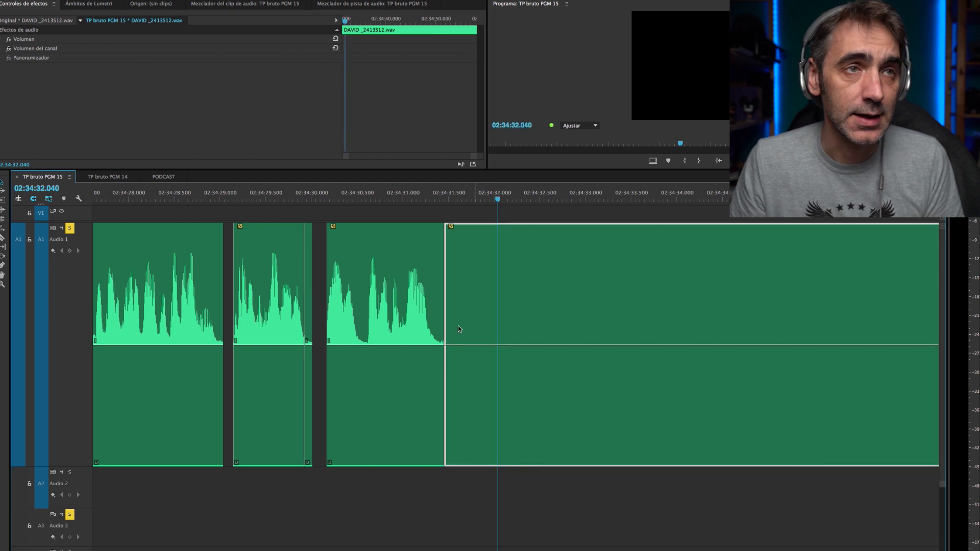
- Trim the clip ends around the cut near 02:34:31.45, removing the faint noise before it and starting the next clip at the speech onset
scroll(435, 323, "up", 8, "alt")
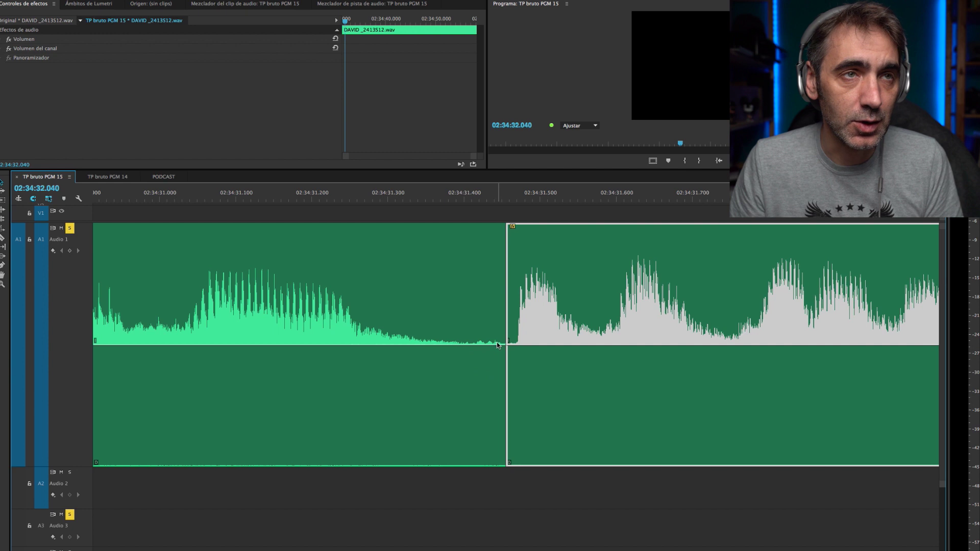
left_click(500, 333)
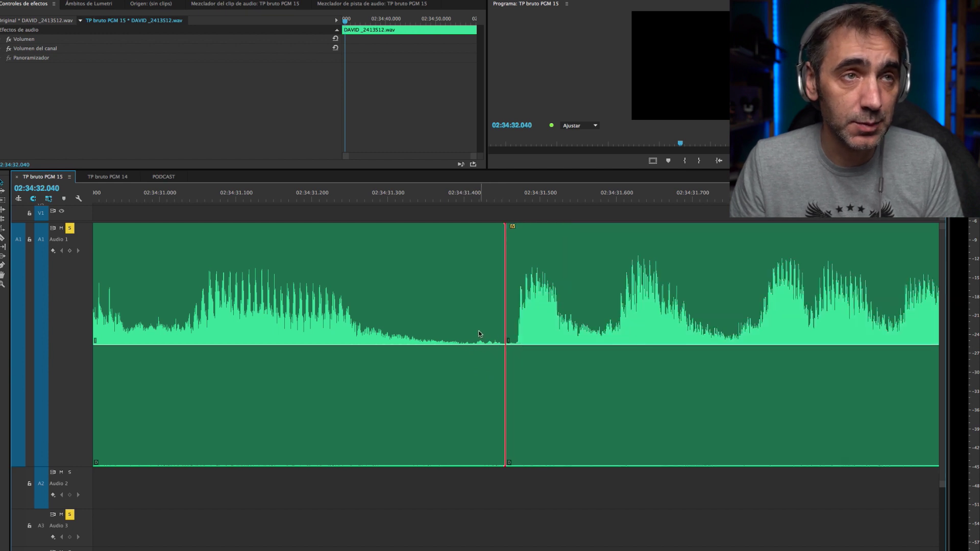
left_click_drag(496, 300, 517, 284)
- Play back the edited audio from about 02:34:30 across the new cut near 02:34:31.45
key("minus")
key("minus")
key("minus")
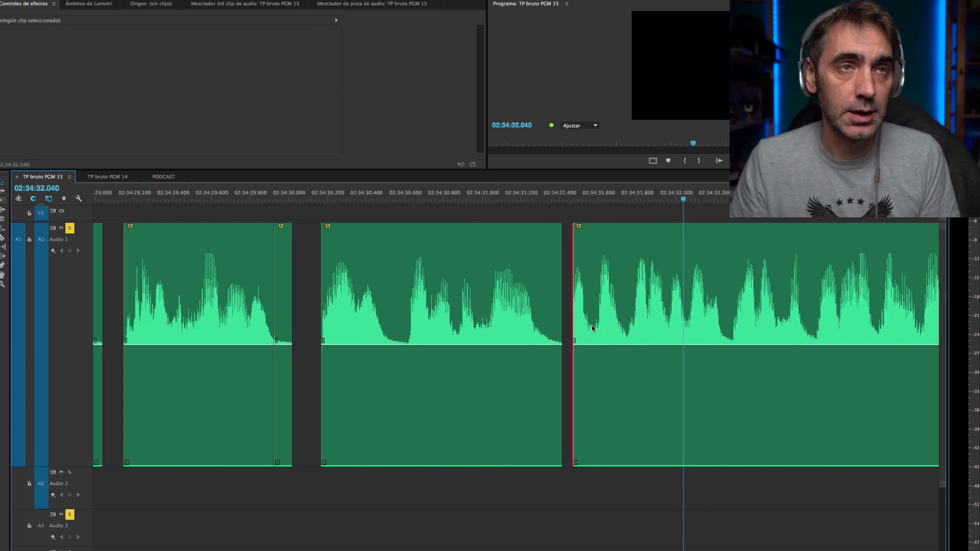
left_click(407, 195)
key("space")
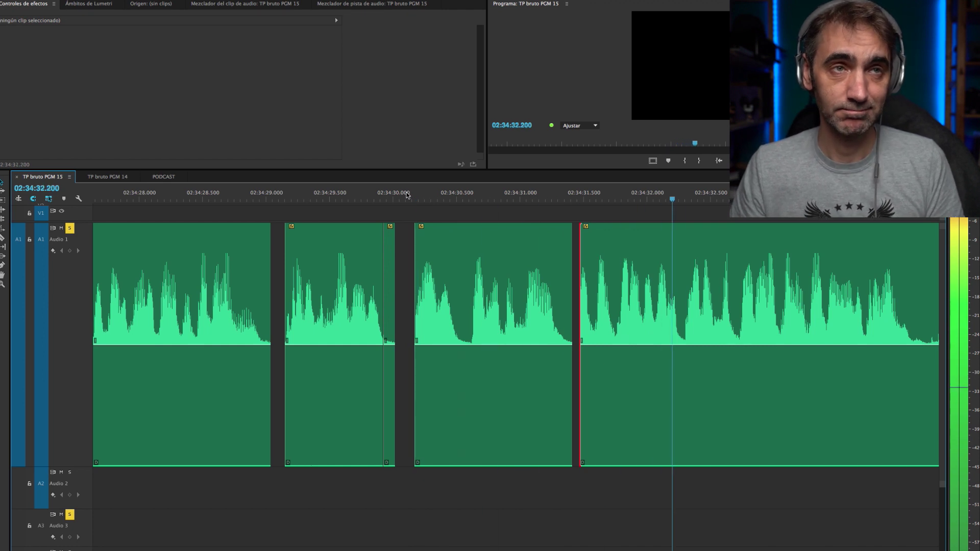
key("space")
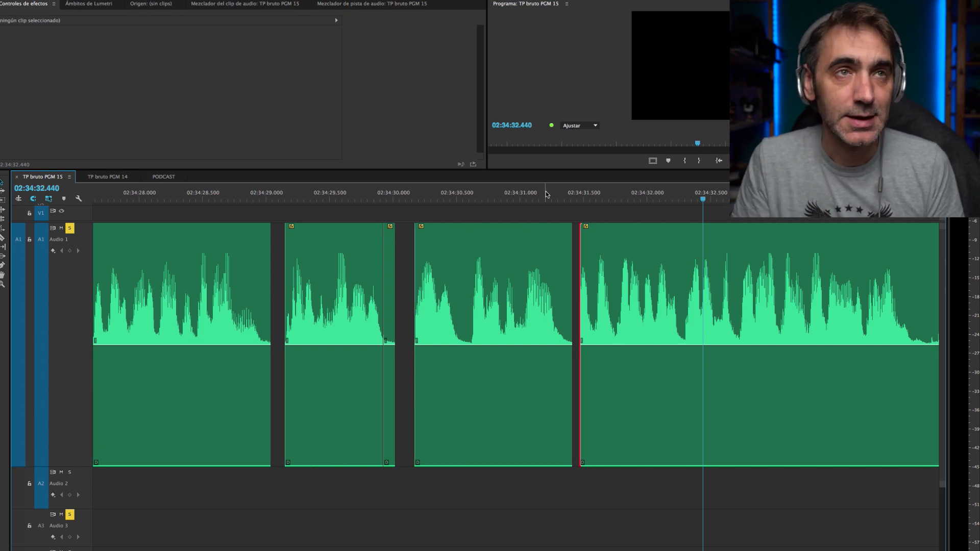
- Add a Constant Gain fade-out to the end of the clip before the gap near 02:34:31.42 and shorten it to 0.023 s
left_click_drag(559, 194, 575, 195)
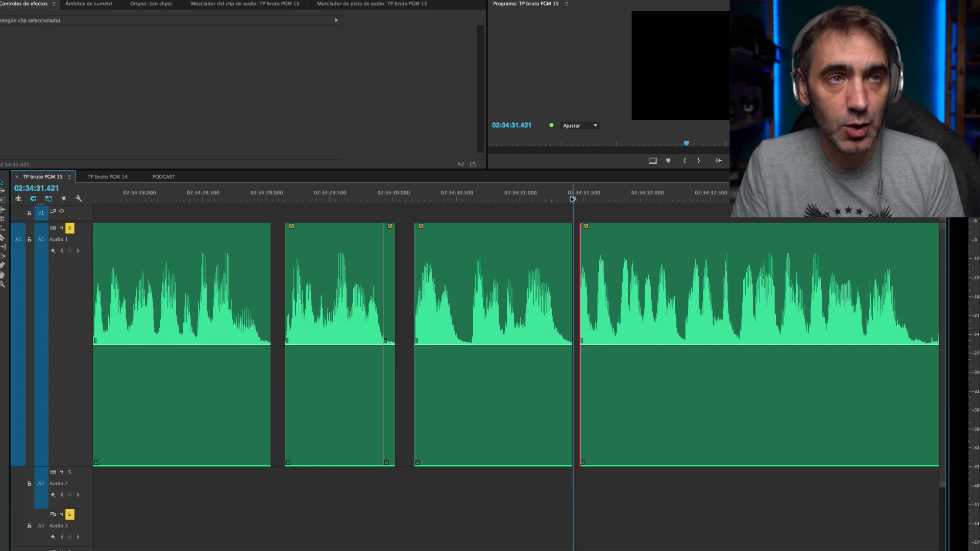
scroll(573, 344, "up", 10)
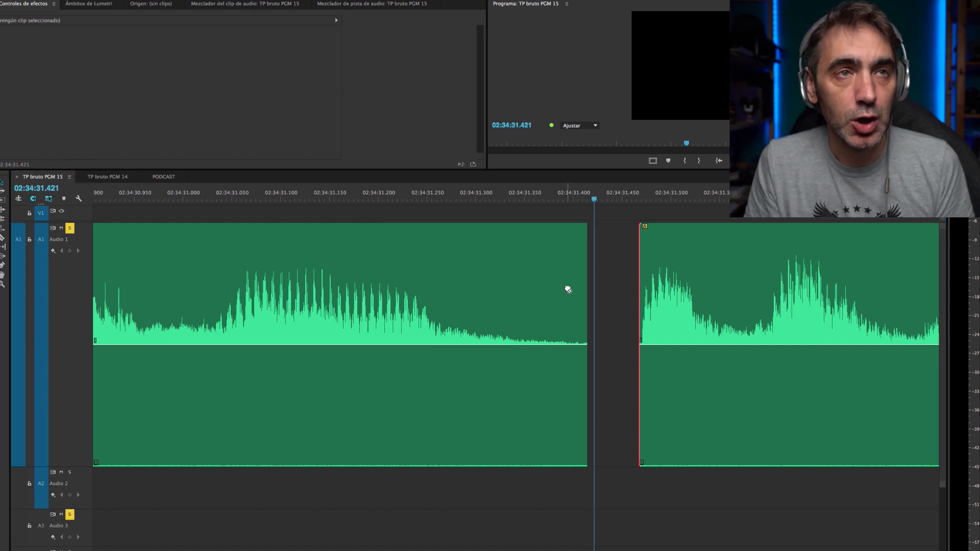
left_click_drag(581, 289, 587, 298)
scroll(587, 299, "down", 5)
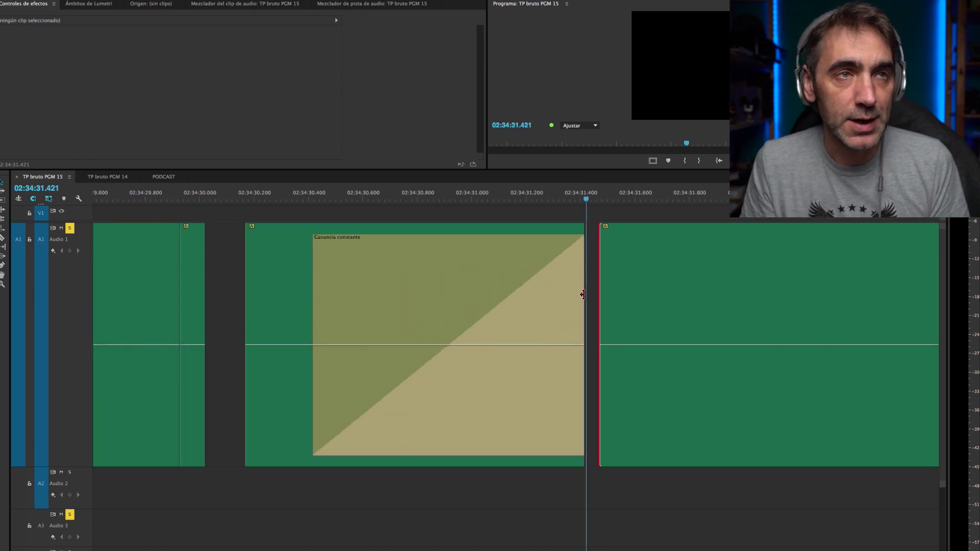
left_click_drag(314, 275, 578, 283)
scroll(578, 283, "up", 5)
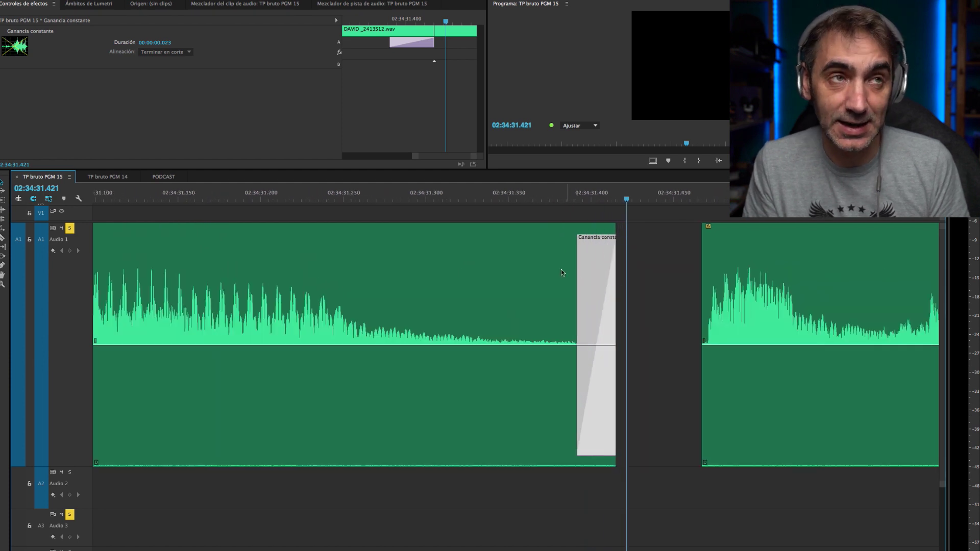
- Play back the audio from about 02:34:30.7 across the faded cut near 02:34:31.42
scroll(533, 274, "down", 5)
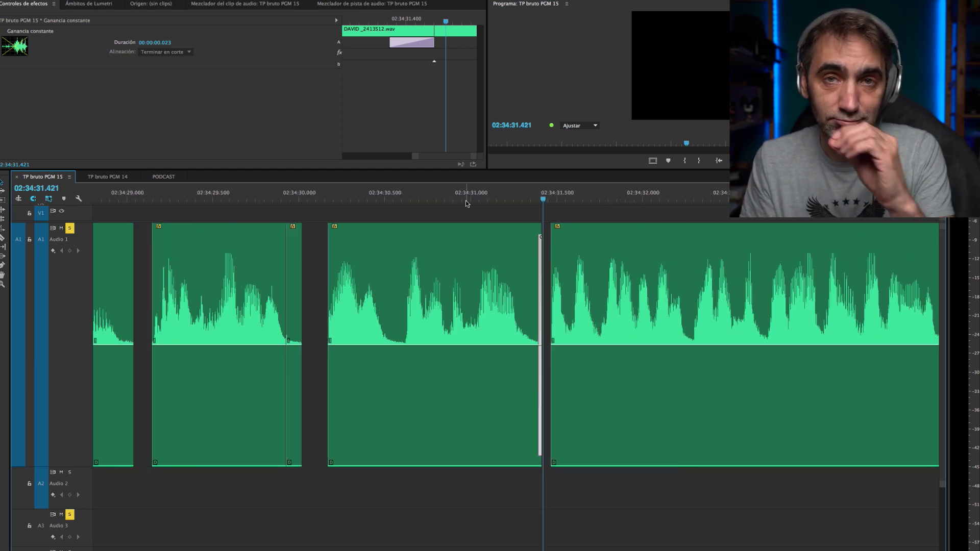
left_click(421, 198)
key("space")
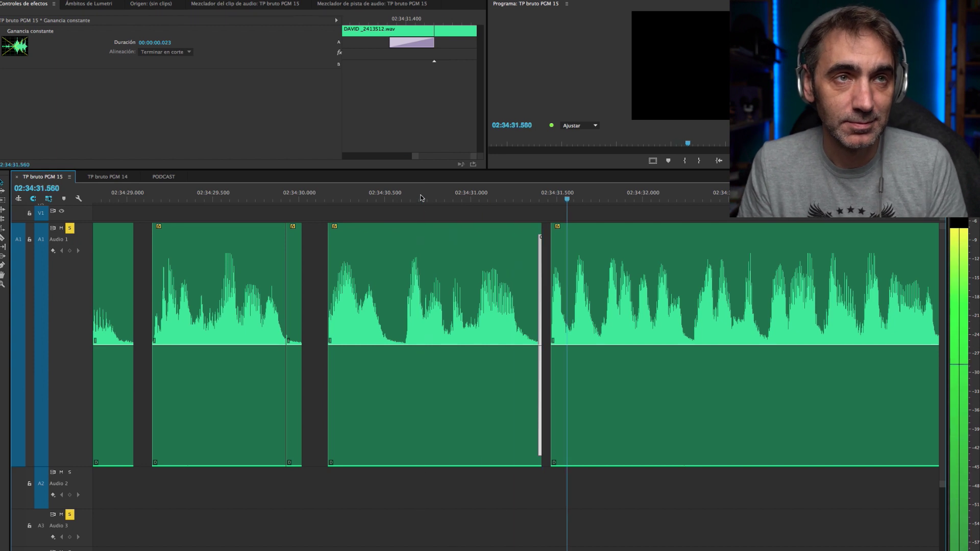
scroll(454, 248, "down", 5)
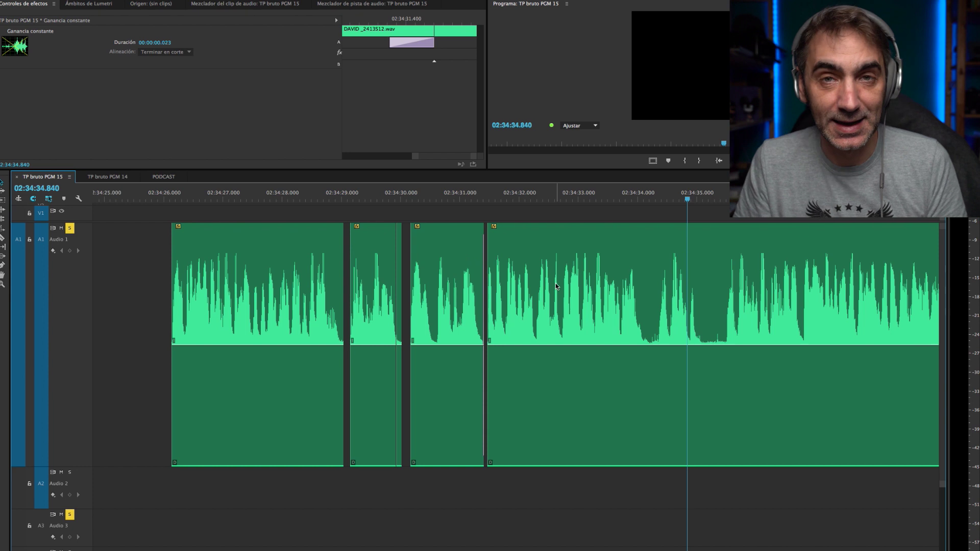
- Listen from about 02:34:33.3 across the short pause into the phrase before 02:34:35
scroll(664, 329, "up", 5)
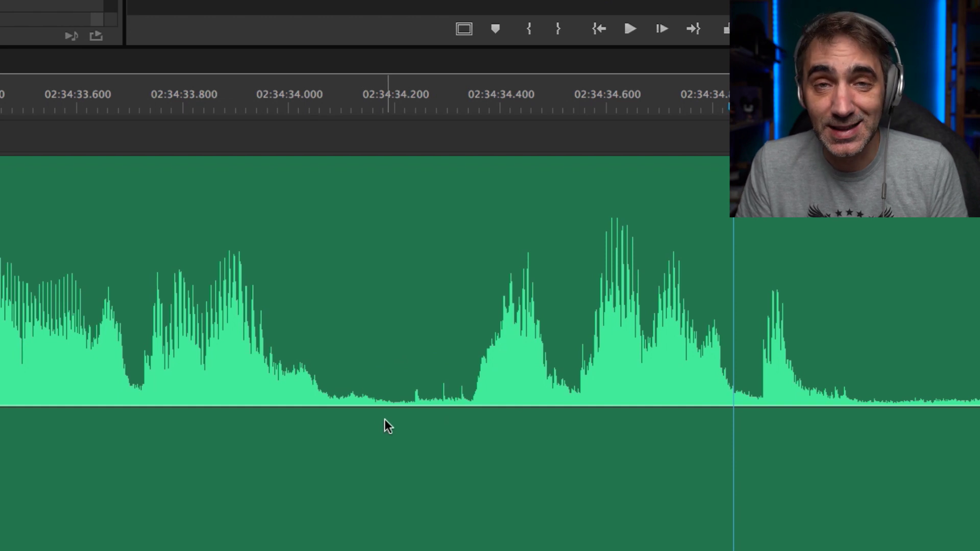
key("minus")
key("minus")
key("minus")
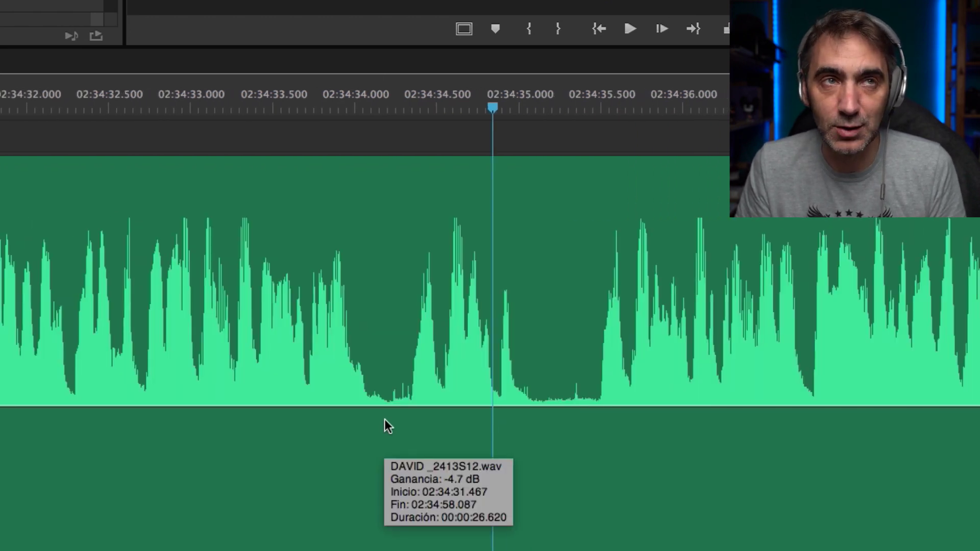
left_click(238, 105)
key("space")
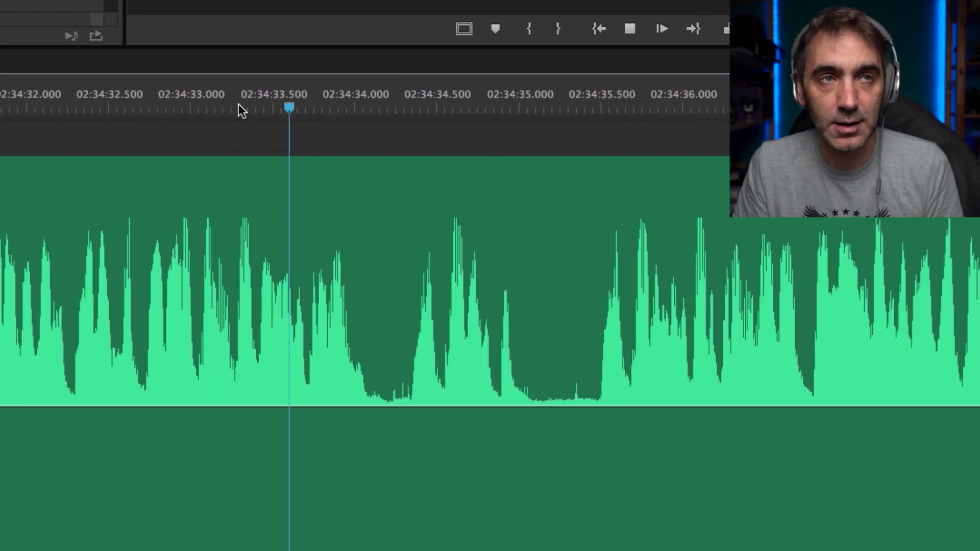
key("space")
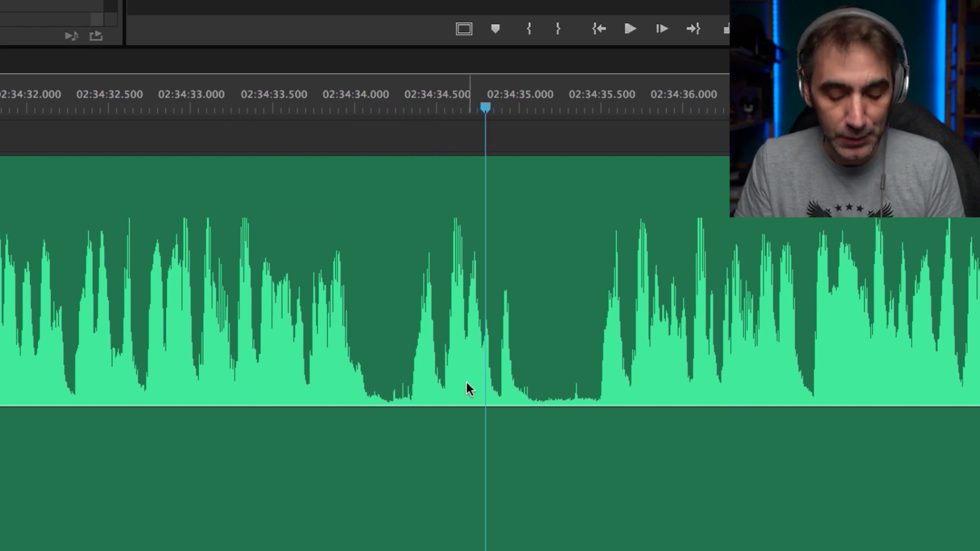
- Split the clip at the speech onset near 02:34:34.34 and move the later part about 2 s later
key("c")
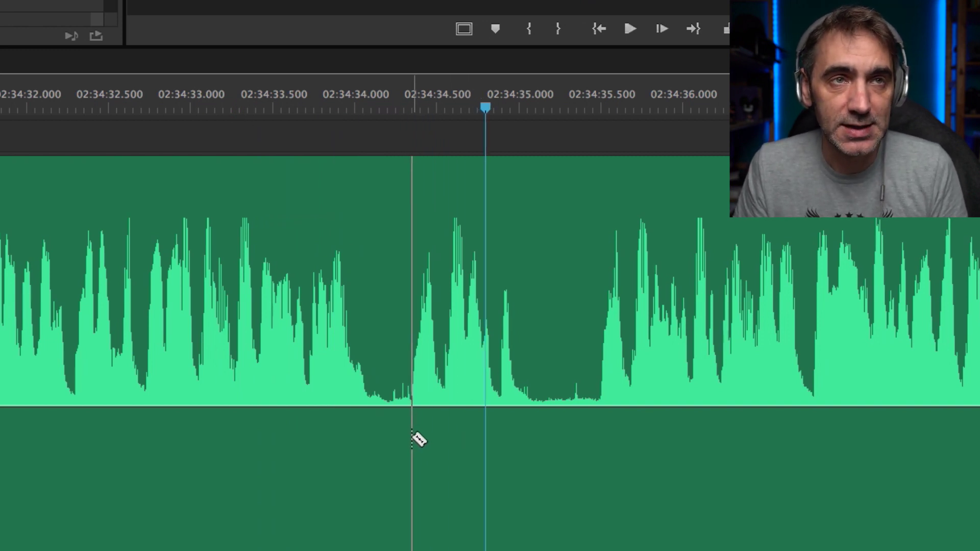
left_click(412, 438)
key("v")
left_click_drag(433, 376, 765, 352)
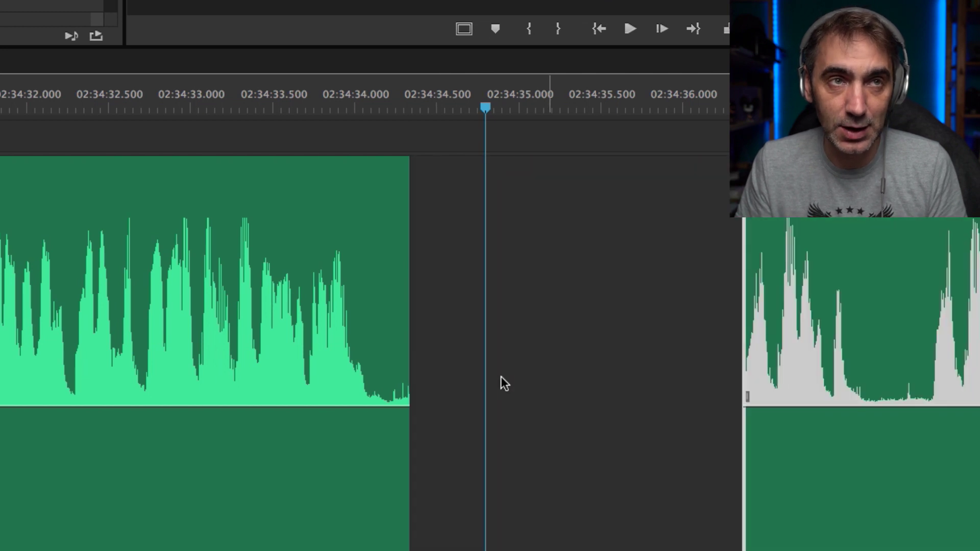
- Isolate the noisy stretch from about 02:34:34.20 to 02:34:34.34 and paste nine consecutive copies after it
left_click(398, 375)
key("Up")
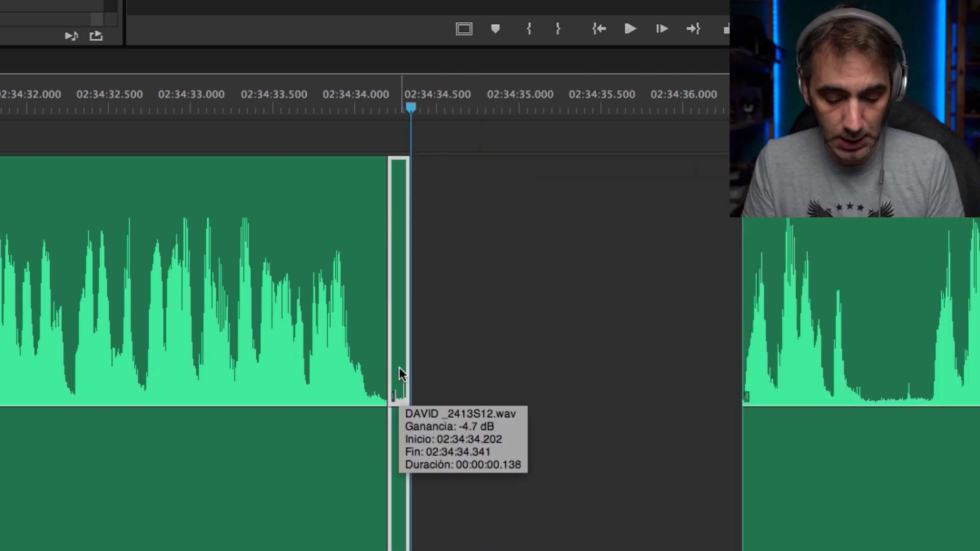
key("ctrl+v")
key("ctrl+v")
key("ctrl+v")
key("ctrl+v")
key("ctrl+v")
key("ctrl+v")
key("ctrl+v")
key("ctrl+v")
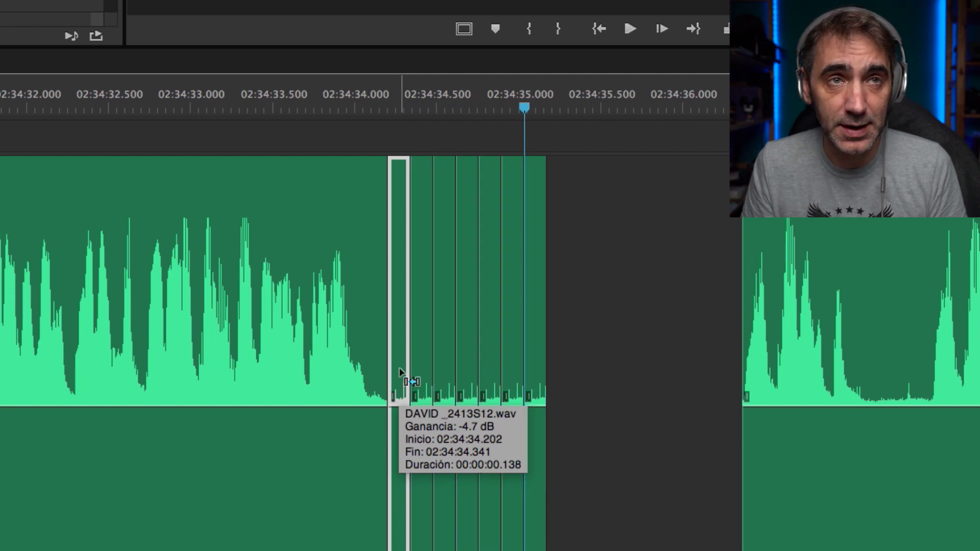
key("ctrl+v")
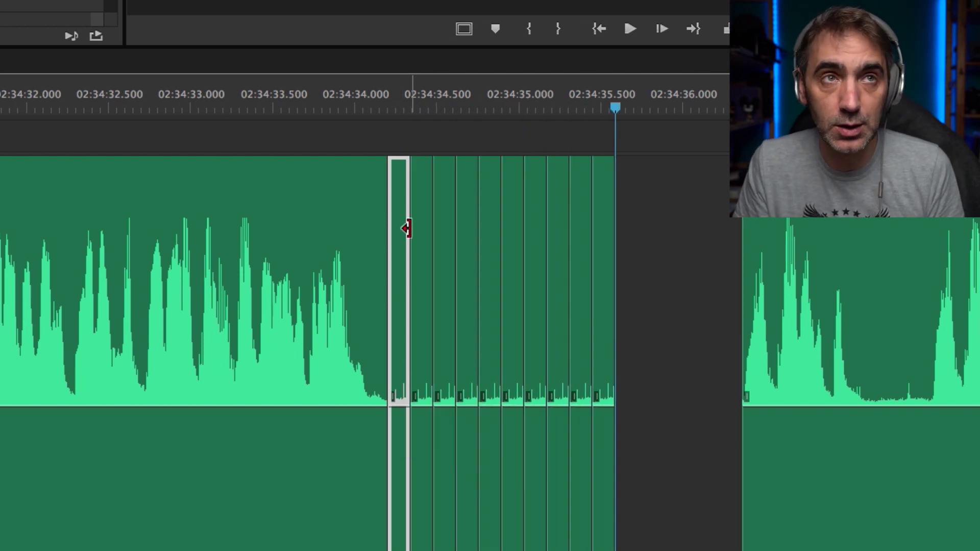
- Play the repeated noise pieces from about 02:34:34.0 to hear the mouth click looped
left_click(358, 102)
key("space")
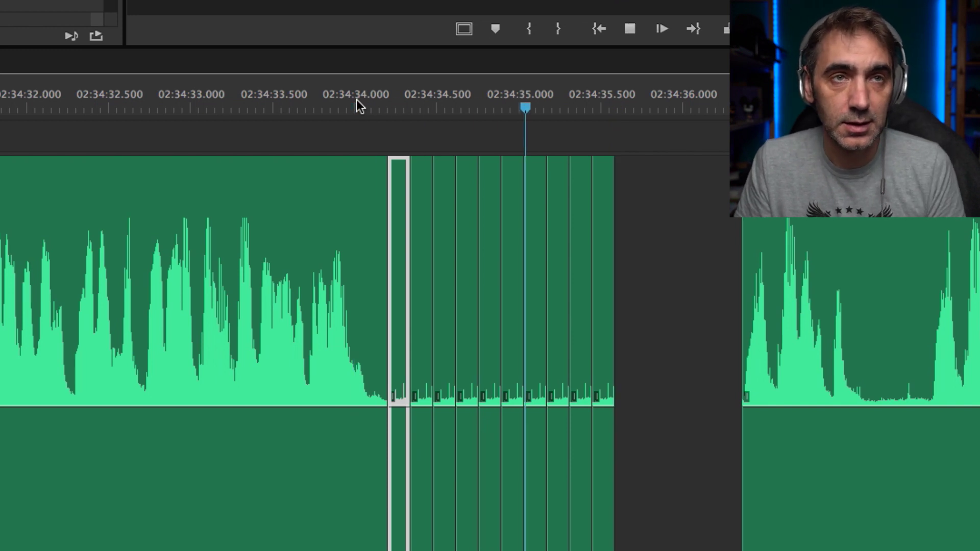
key("space")
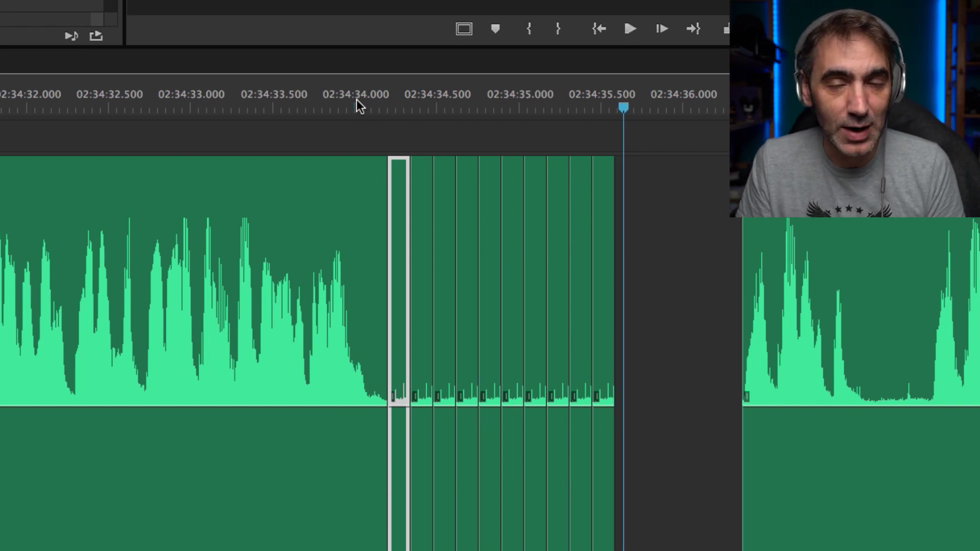
- Undo the pasted noise copies and the cut that isolated the noisy stretch
key("Delete")
key("Delete")
key("Delete")
key("Delete")
key("Delete")
key("Delete")
key("Delete")
key("Delete")
key("Delete")
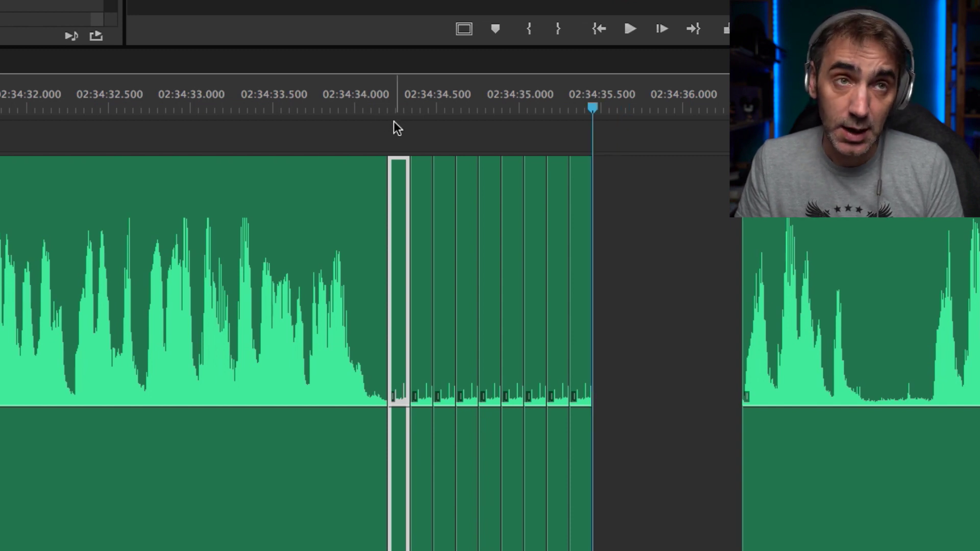
key("ctrl+z")
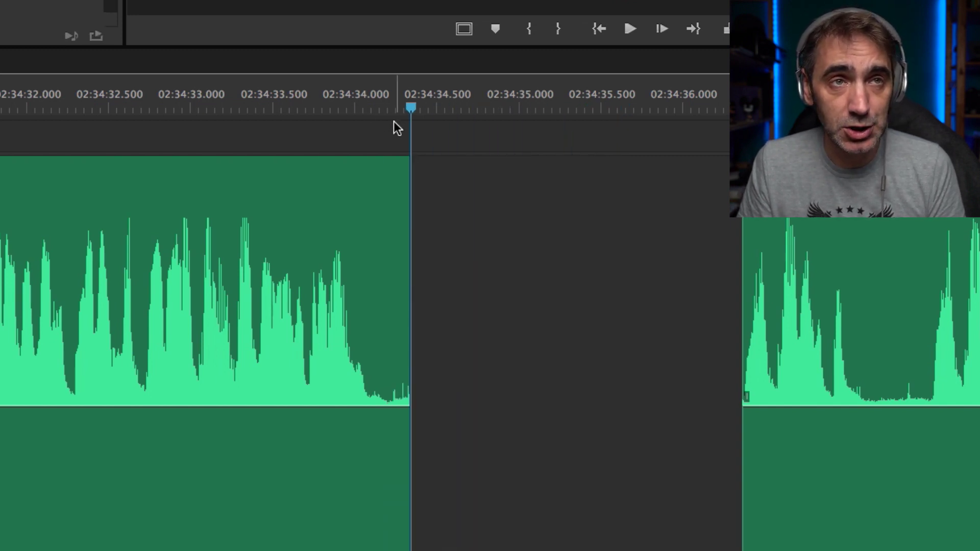
- Move the later part back to 02:34:34.341 and trim the preceding clip's end to about 02:34:34.20, removing the noise
left_click_drag(905, 351, 580, 357)
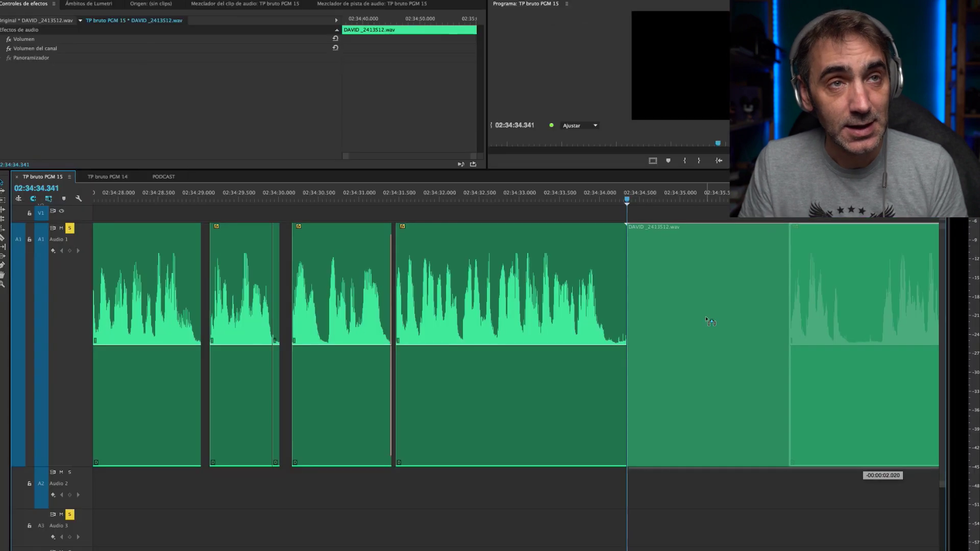
left_click_drag(710, 322, 710, 322)
key("equal")
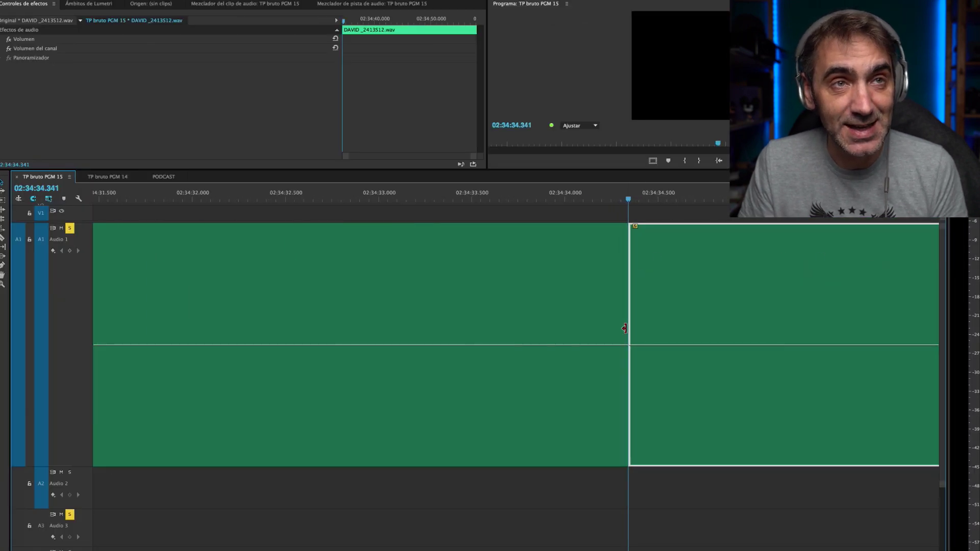
left_click_drag(616, 322, 590, 325)
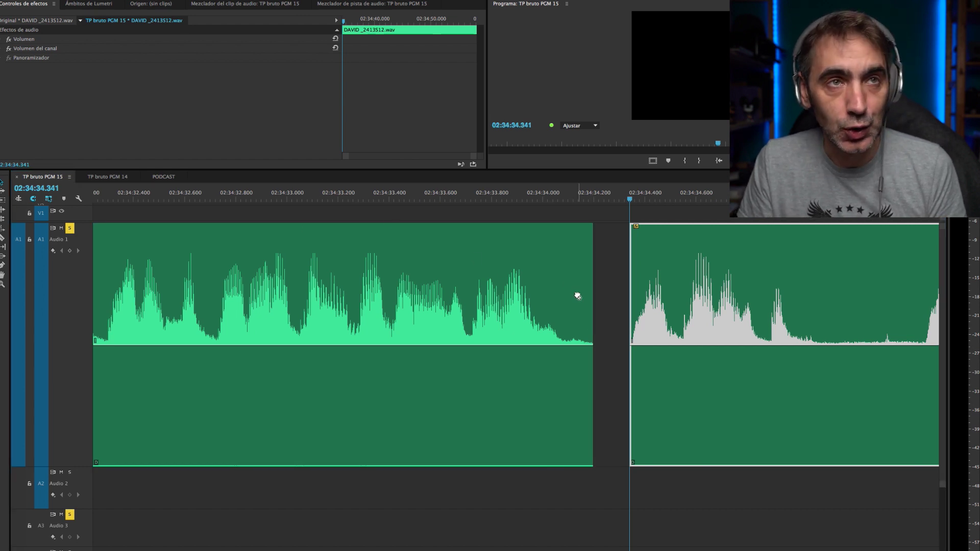
- Add a 0.023 s Constant Gain fade-out at the clip end near 02:34:34.20 and listen across the gap from about 02:34:31.9
key("ctrl+shift+d")
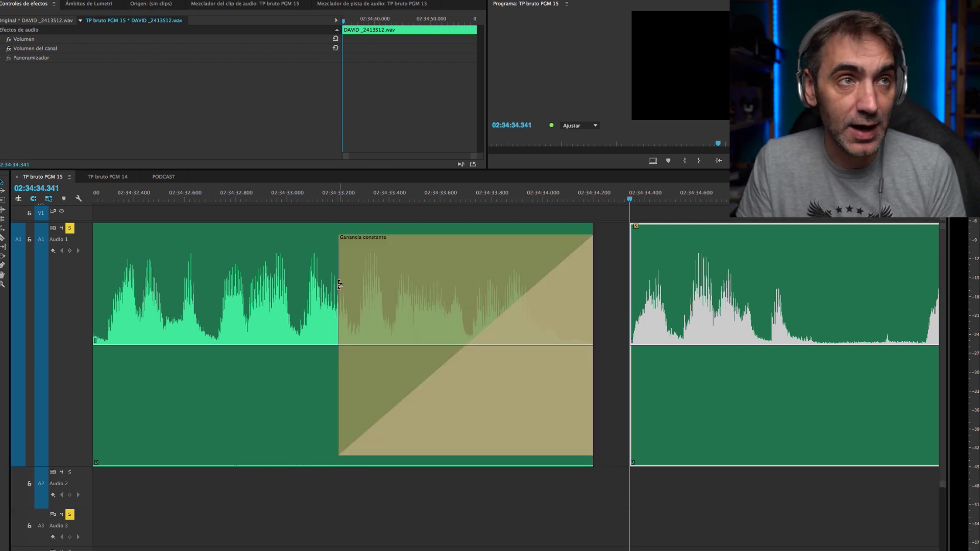
left_click_drag(339, 284, 589, 281)
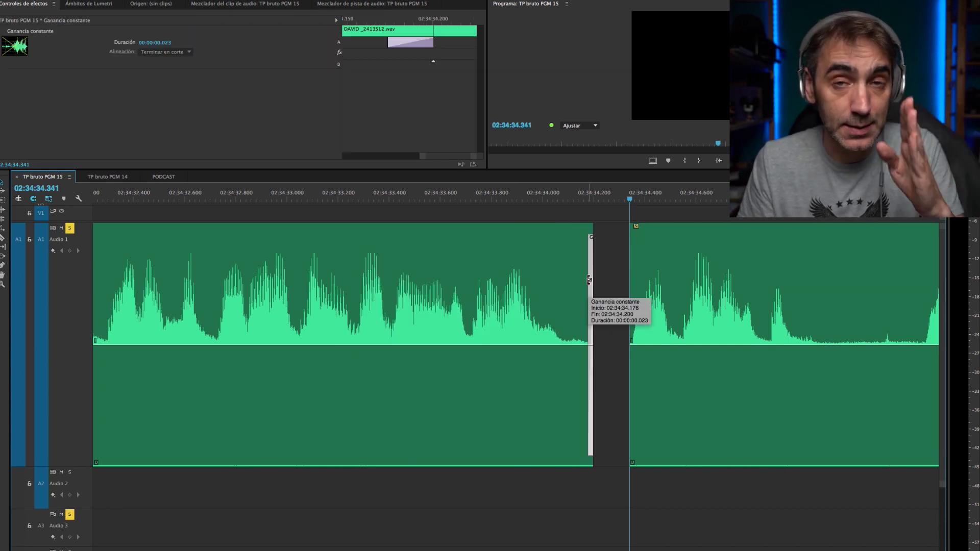
key("minus")
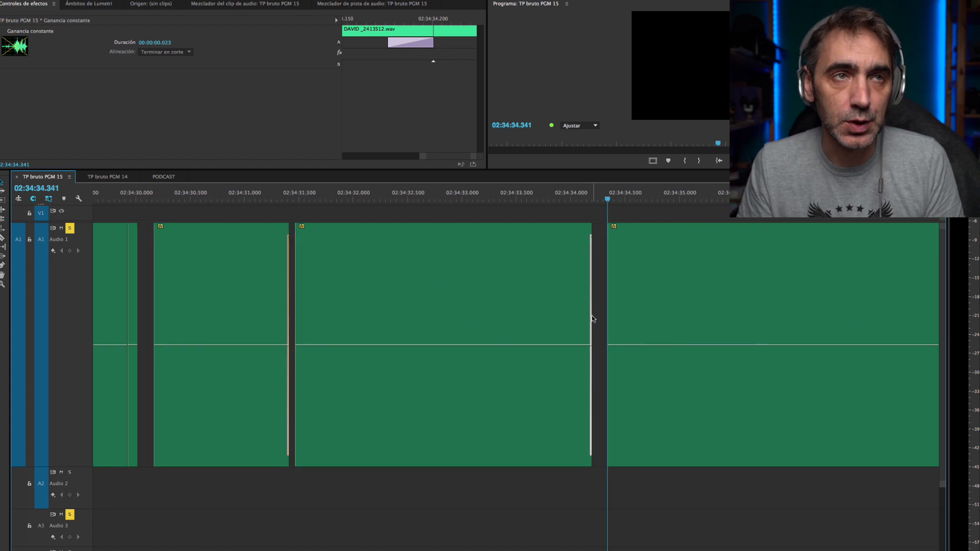
left_click(345, 193)
key("space")
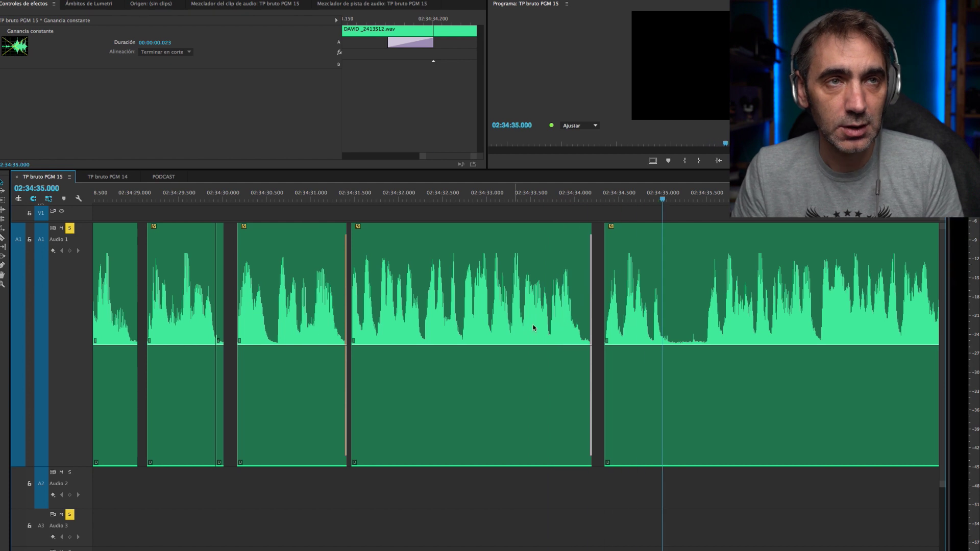
- Trim the faded clip's end further to about 02:34:34.10 and play back across the gap from about 02:34:32.6
scroll(595, 310, "up", 5)
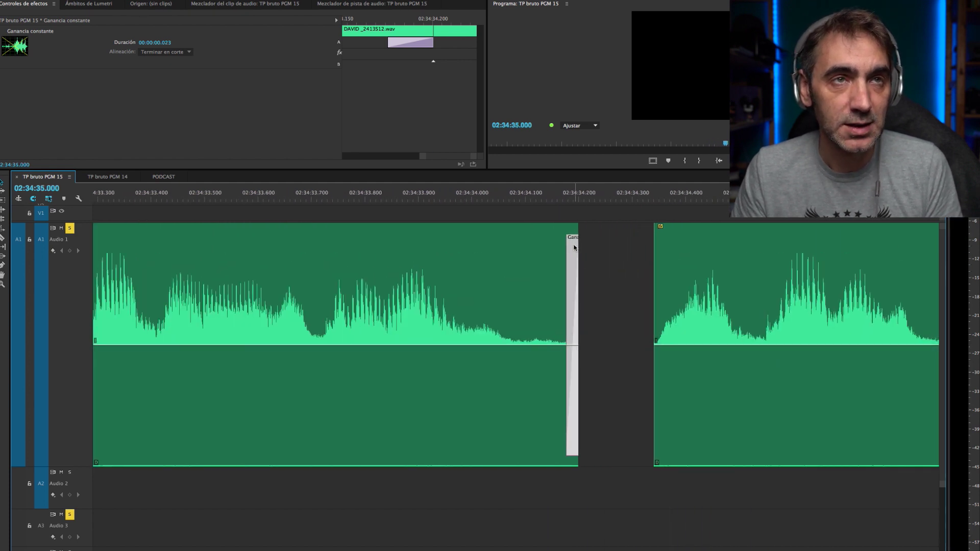
left_click_drag(577, 230, 532, 225)
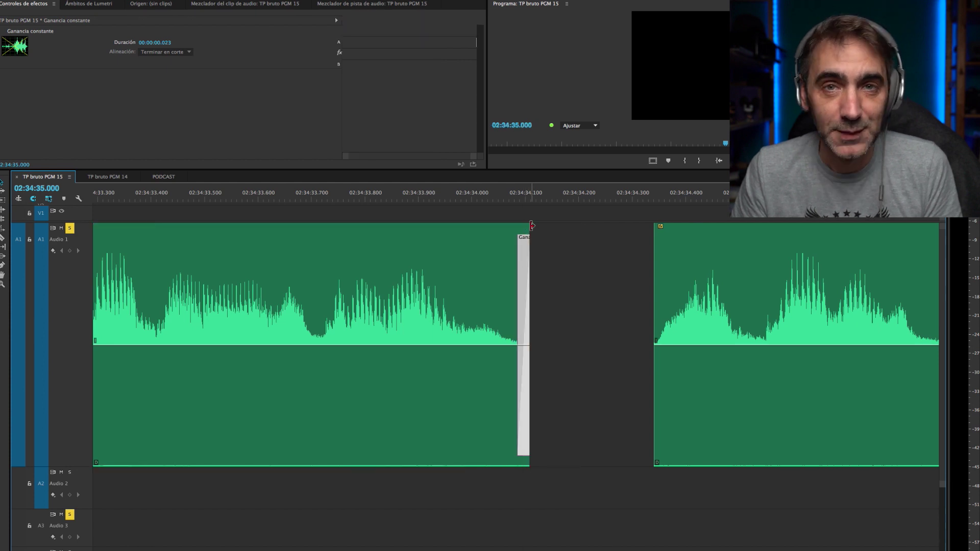
scroll(525, 255, "down", 4)
left_click(320, 194)
key("space")
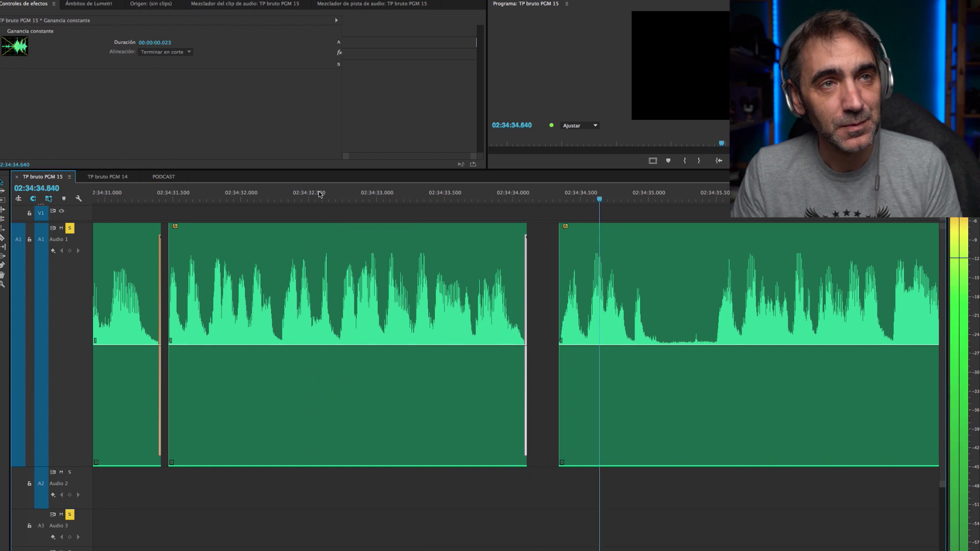
key("space")
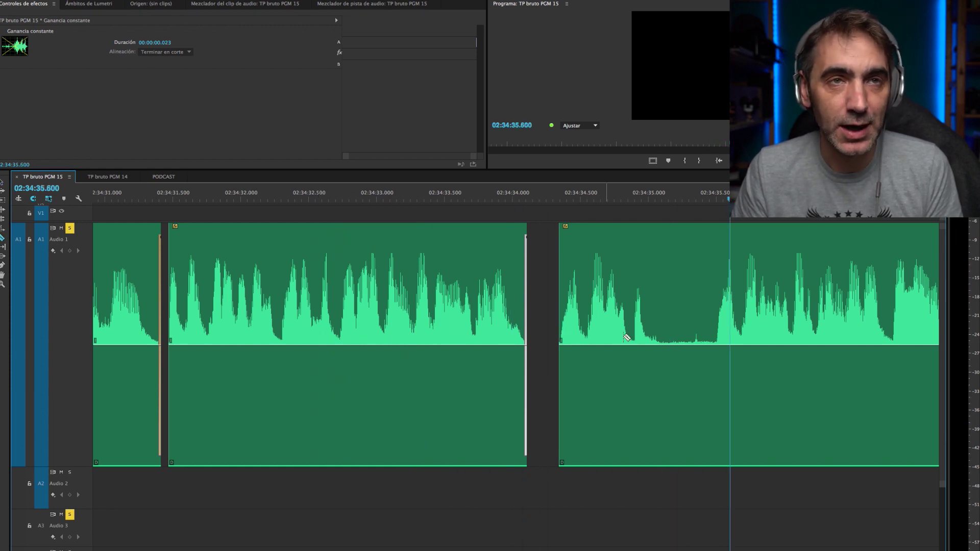
- Split the clip where speech resumes near 02:34:35.5, listen to the phrase before it, and move the later part to 02:34:34.341, overwriting that phrase
left_click(717, 348)
left_click(551, 191)
key("space")
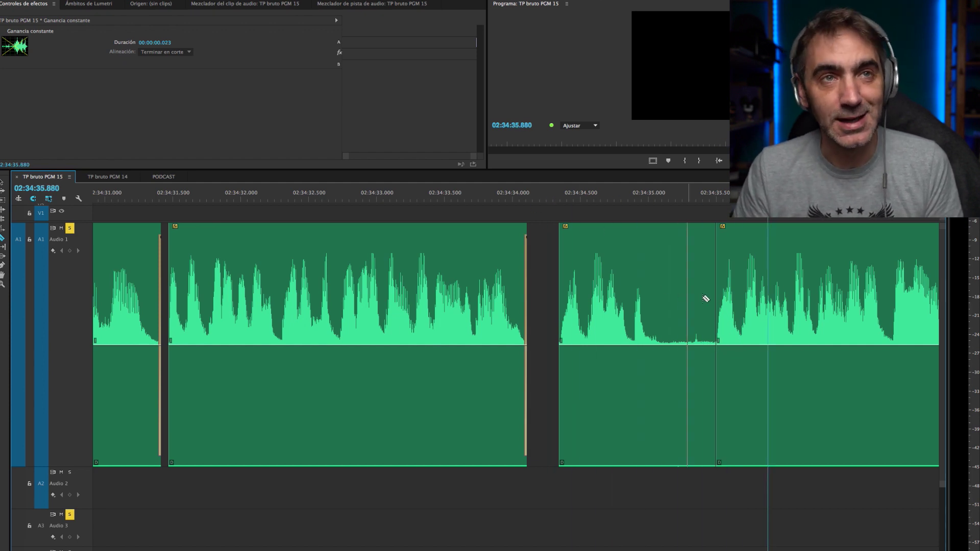
key("v")
left_click_drag(738, 301, 592, 301)
- Play back the edited audio from about 02:34:33.0 across the new cut to the long pause near 02:34:40.8
left_click(373, 197)
key("space")
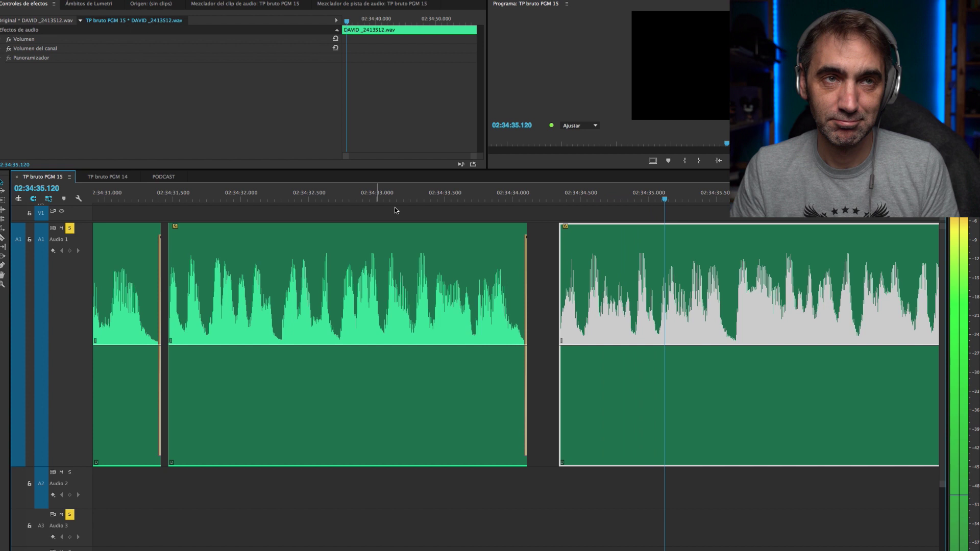
key("minus")
key("minus")
scroll(573, 283, "right", 6)
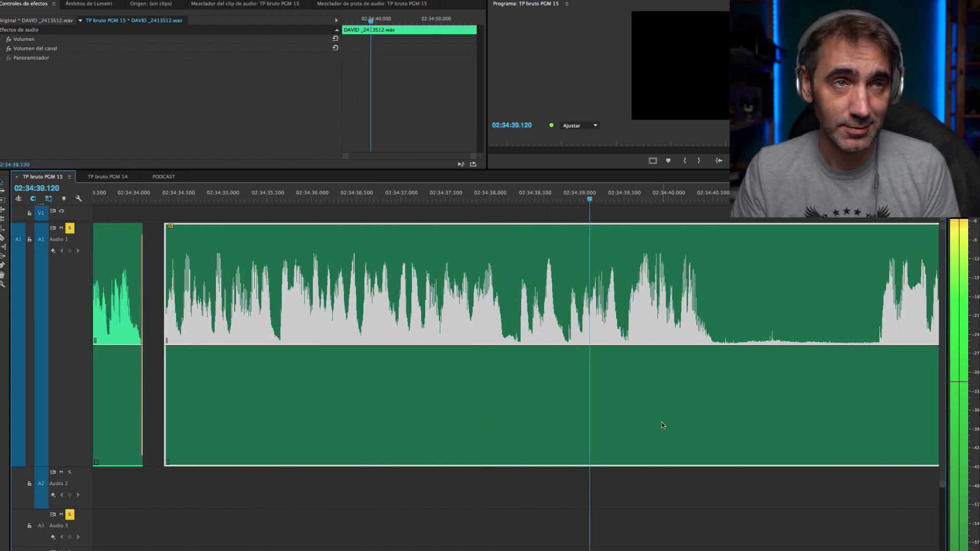
key("space")
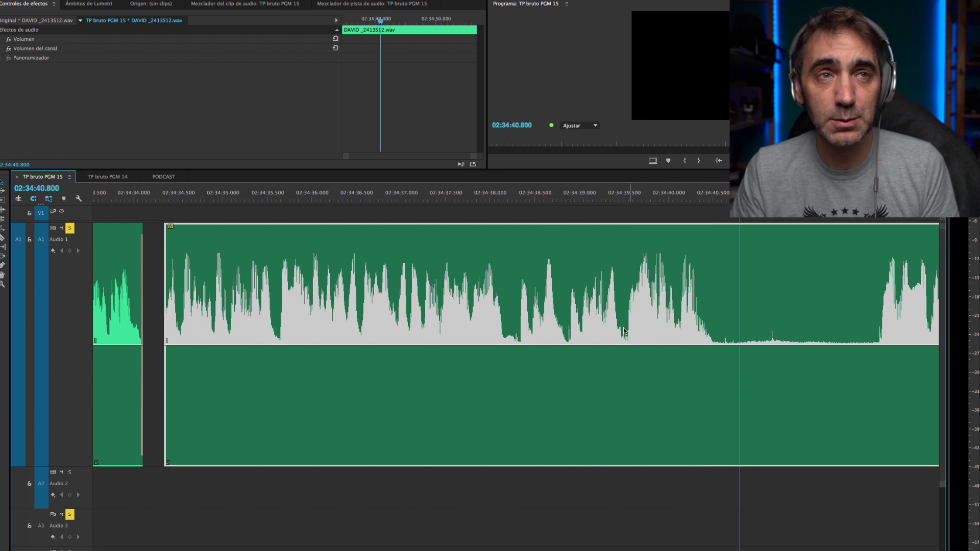
- Split the clip at 02:34:38.895 and trim the earlier part's end back to 02:34:38.867
scroll(565, 343, "up", 5)
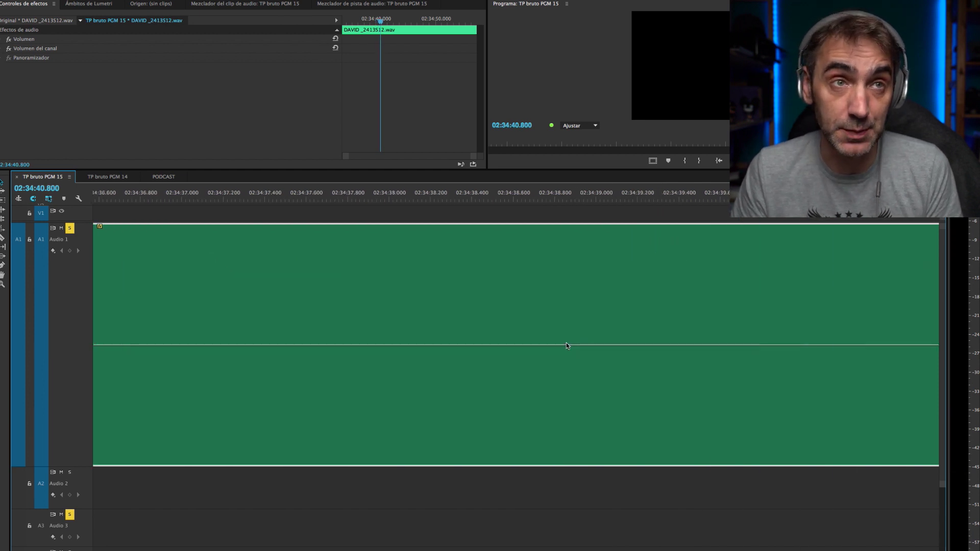
key("c")
left_click(585, 343)
key("v")
left_click(588, 341)
mouse_move(584, 340)
left_mouse_down()
mouse_move(567, 323)
mouse_move(571, 342)
left_mouse_up()
scroll(572, 345, "right", 3)
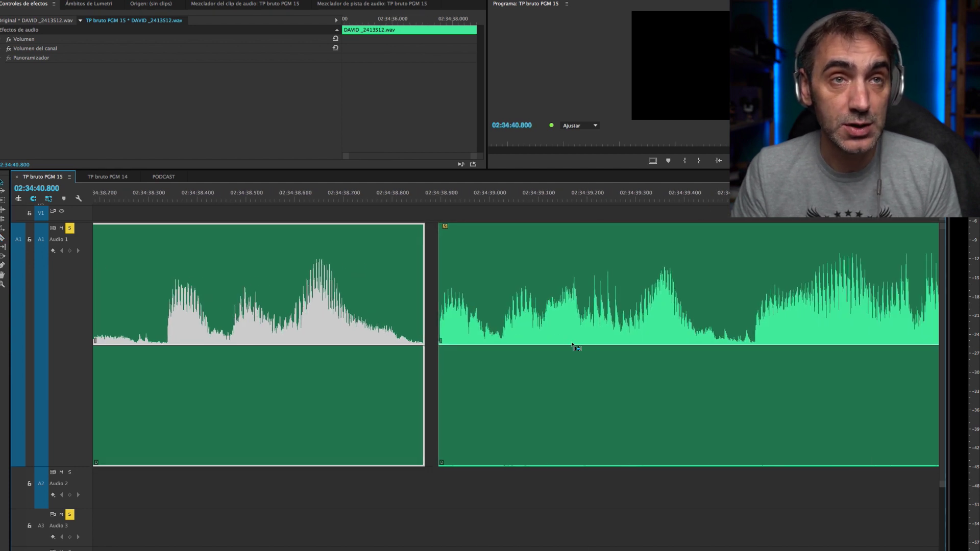
- Split the audio clip again where speech resumes, at 02:34:39.541
left_click(754, 344)
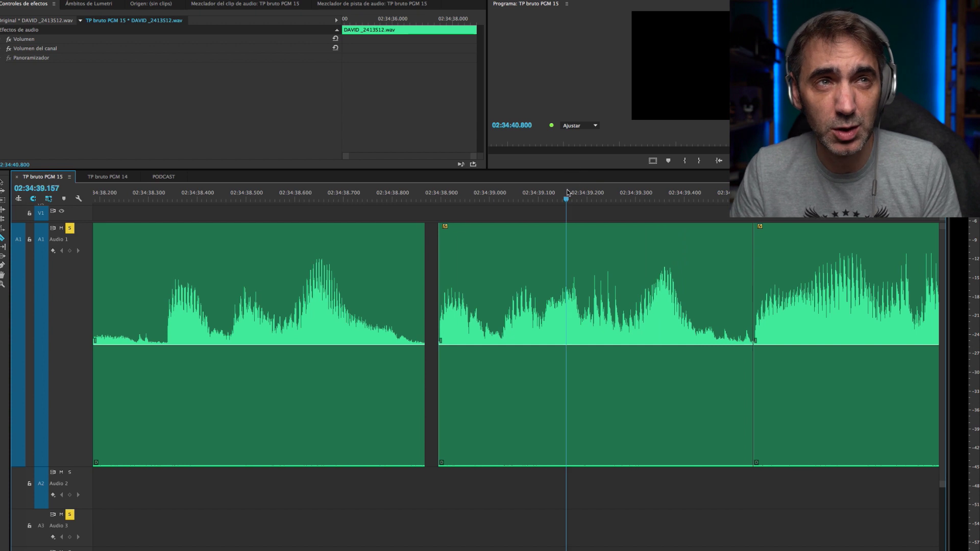
key("Up")
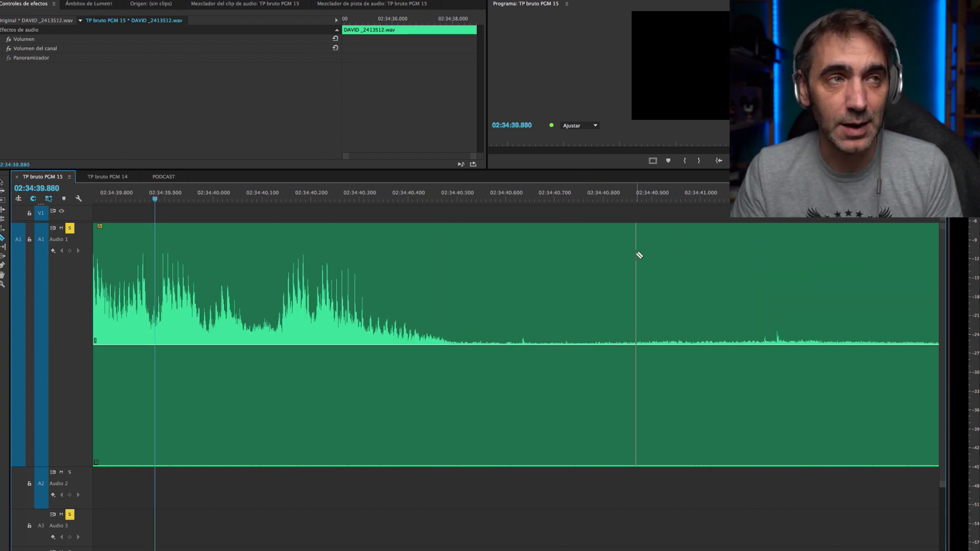
scroll(643, 253, "left", 5)
scroll(639, 255, "left", 1)
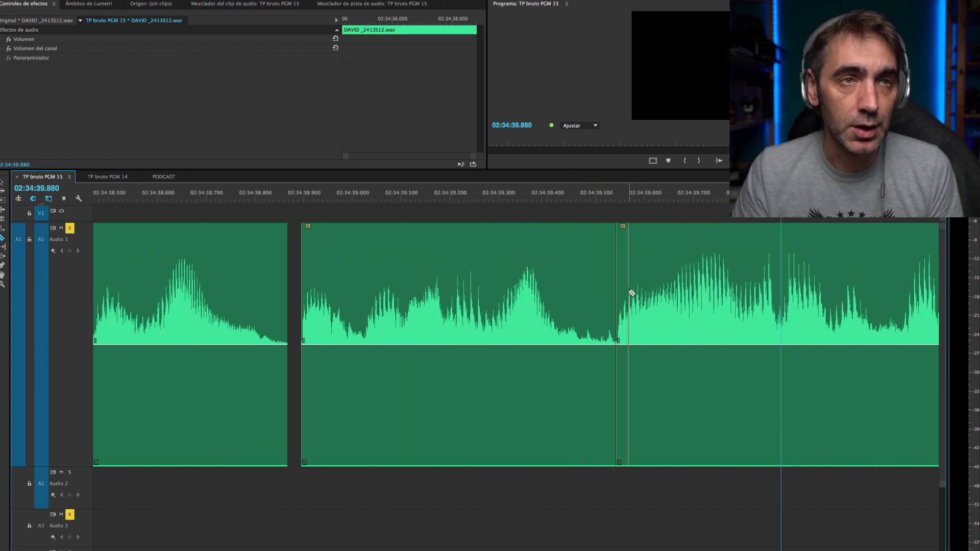
- Try trimming the end of the clip before the 02:34:39.541 cut to about 02:34:39.465, listen across the gap, and undo the trim
left_click_drag(615, 283, 576, 282)
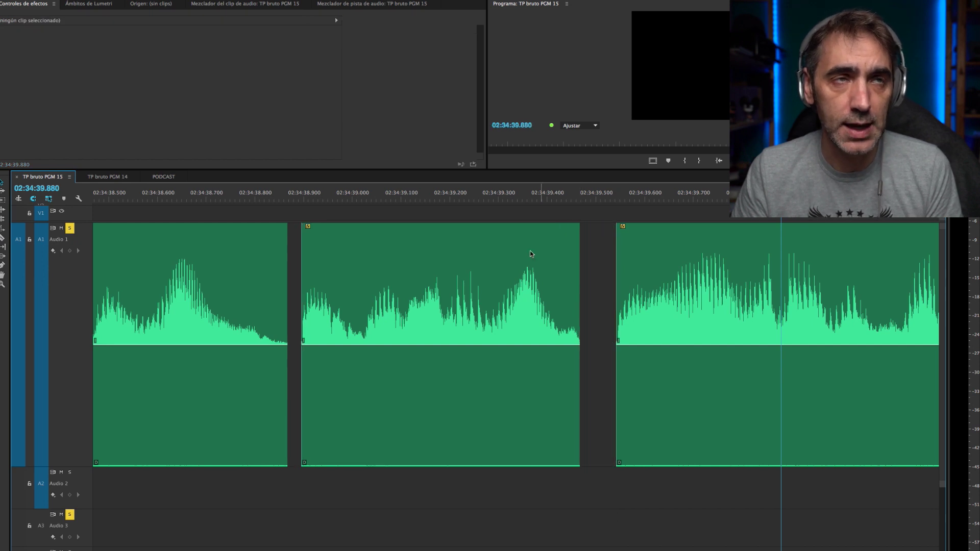
scroll(463, 254, "down", 3)
left_click(416, 203)
key("space")
key("space")
key("ctrl+z")
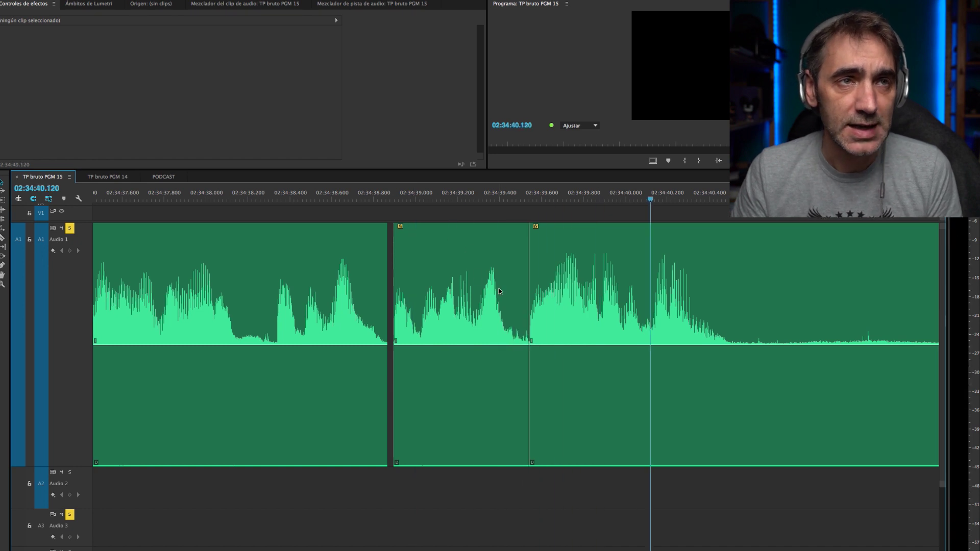
- Trim the end of the clip before the 02:34:39.541 cut to 02:34:39.492 and listen across the gap
scroll(522, 277, "up", 5)
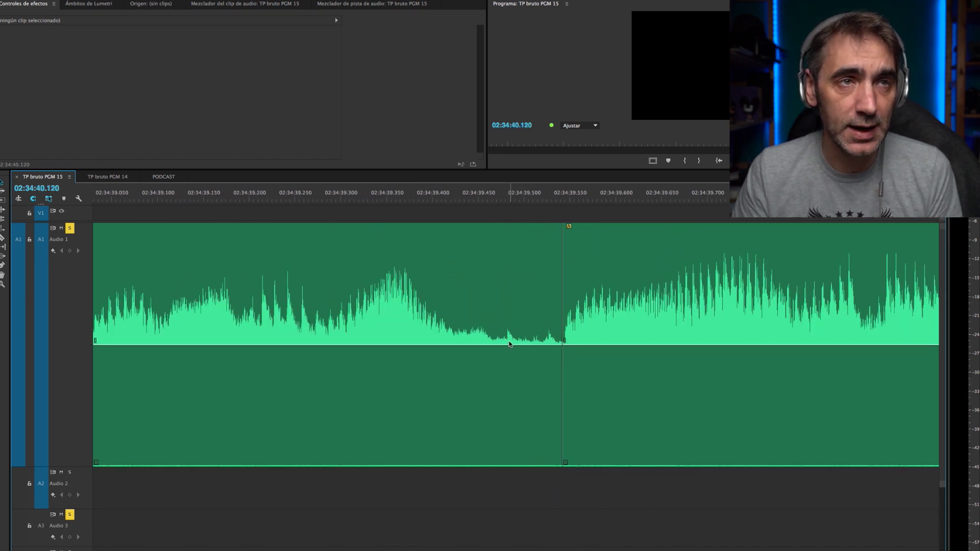
left_click_drag(557, 294, 511, 296)
scroll(242, 207, "down", 2)
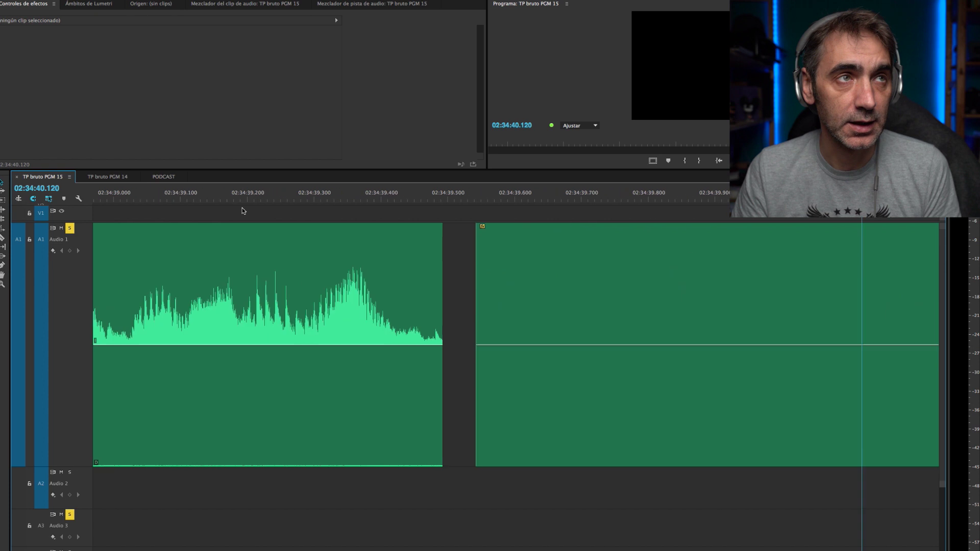
scroll(241, 208, "down", 1)
left_click(218, 199)
key("space")
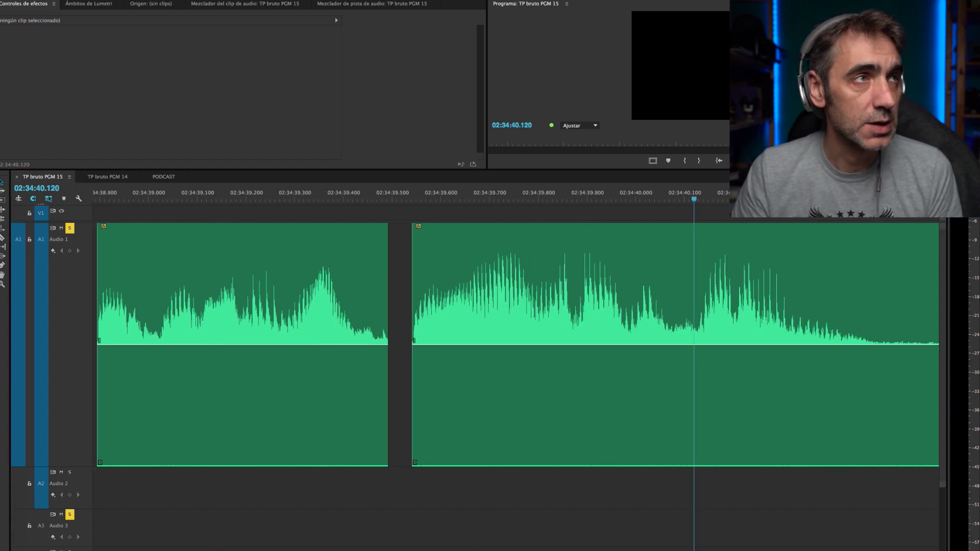
- Add short Constant Gain fades on both sides of the gap near 02:34:39.5, with a 0.009 s fade-in, and play it back
left_click_drag(380, 281, 383, 285)
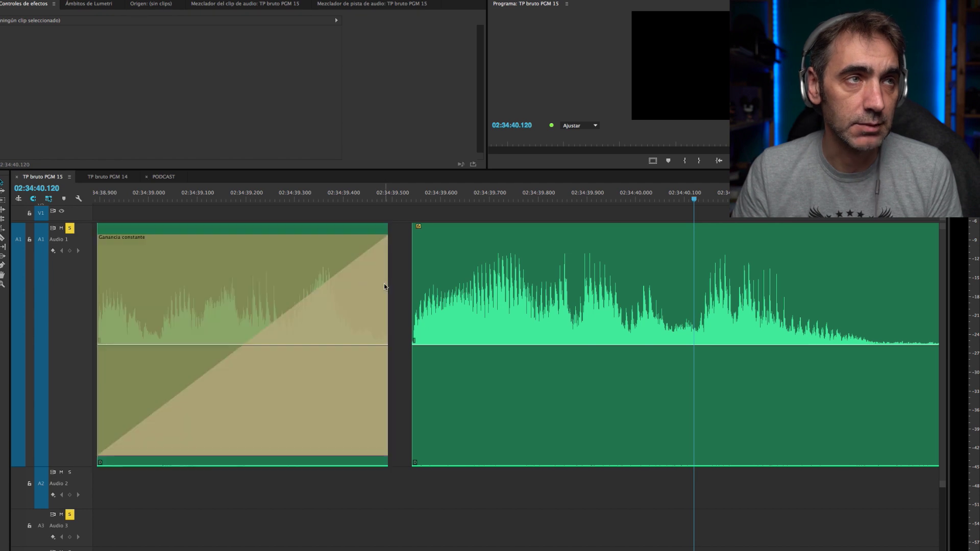
left_click_drag(101, 278, 413, 303)
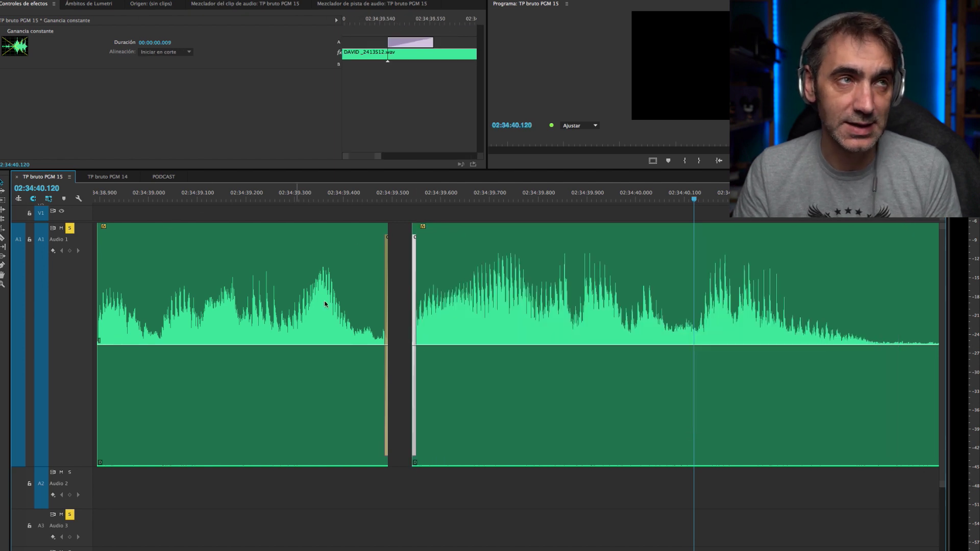
scroll(324, 304, "down", 1, "alt")
left_click(209, 197)
key("space")
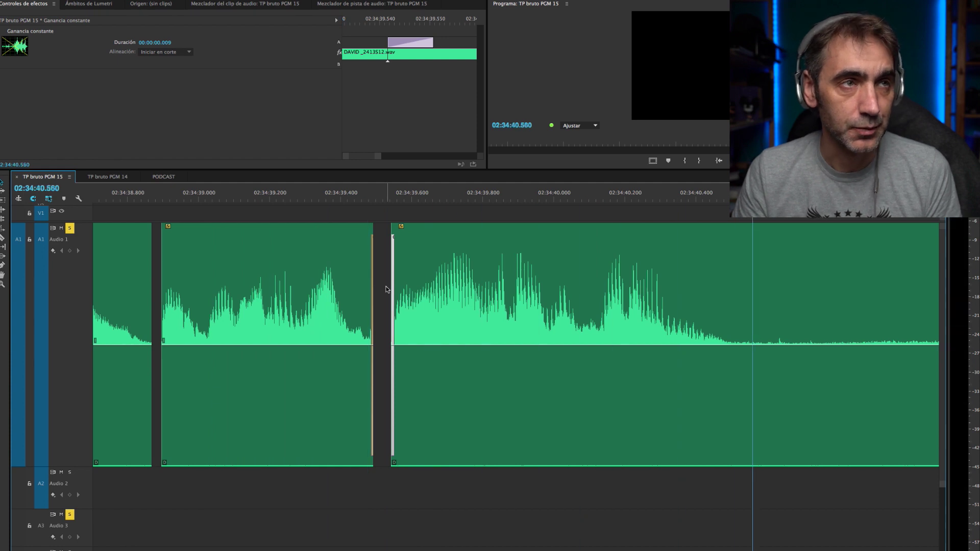
- Listen repeatedly to the speech from about 02:34:37.7 to 02:34:38.6 to check for mouth noise just before 02:34:38.34
scroll(386, 289, "up", 8)
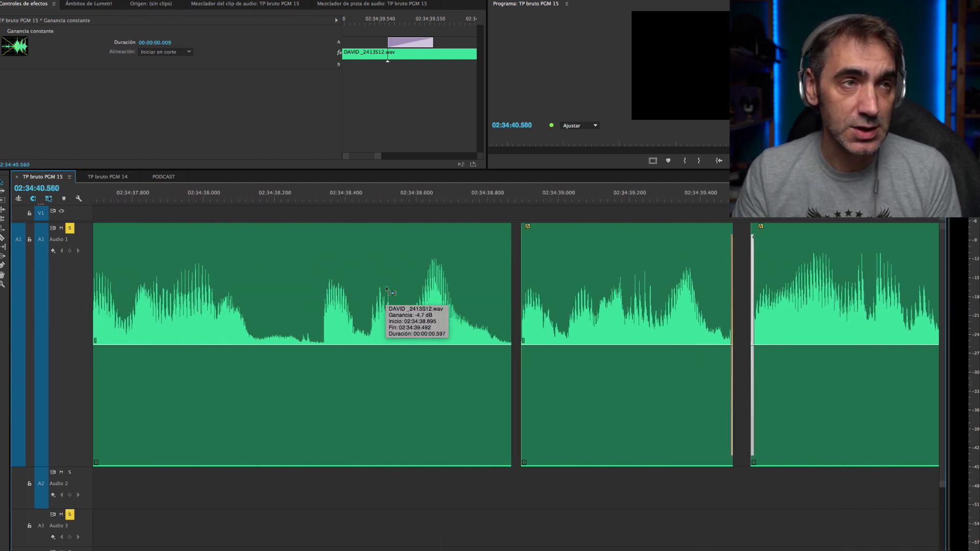
scroll(387, 289, "up", 3)
left_click(272, 198)
key("space")
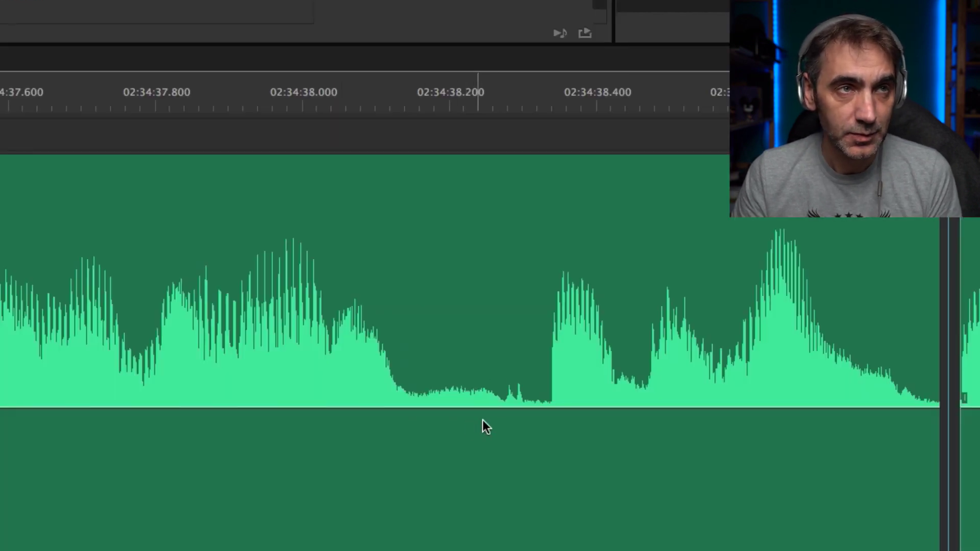
left_click(57, 100)
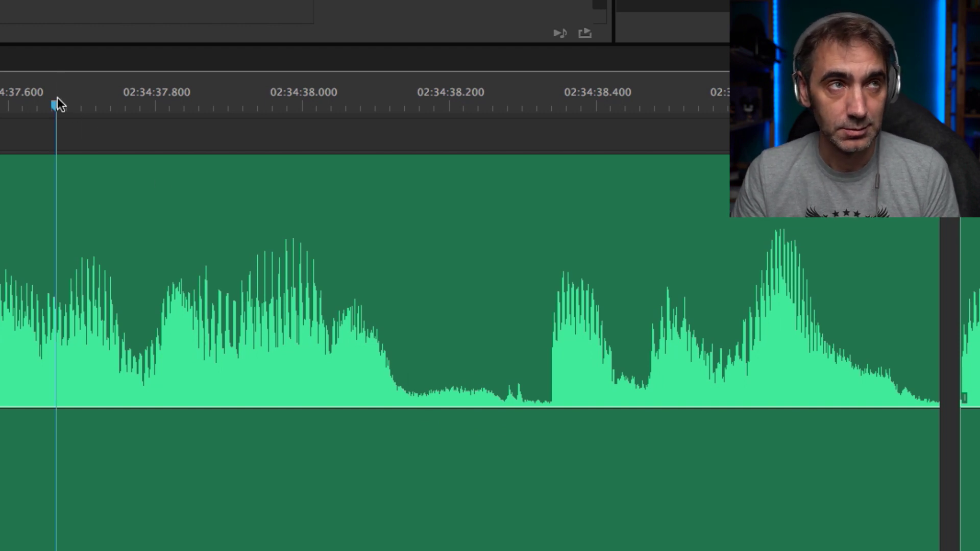
left_click(354, 105)
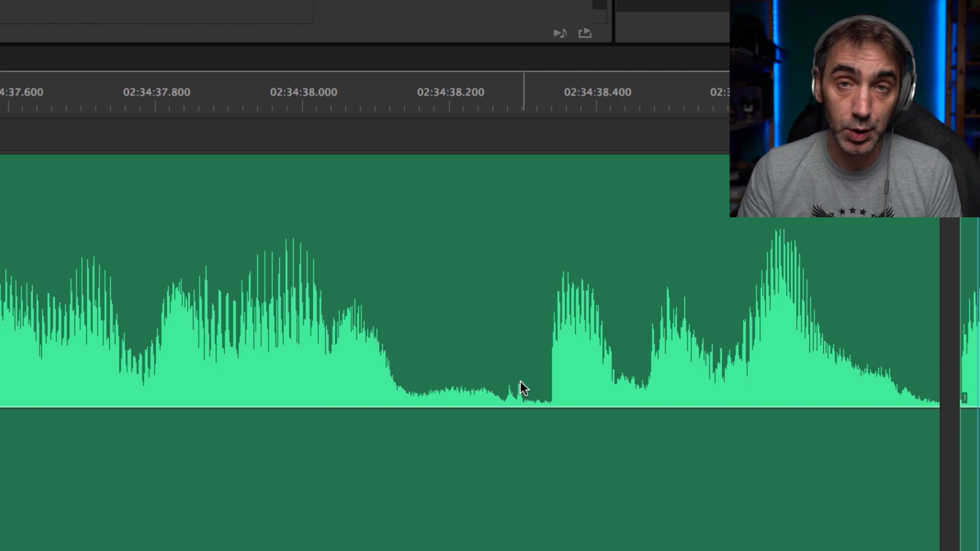
mouse_move(523, 388)
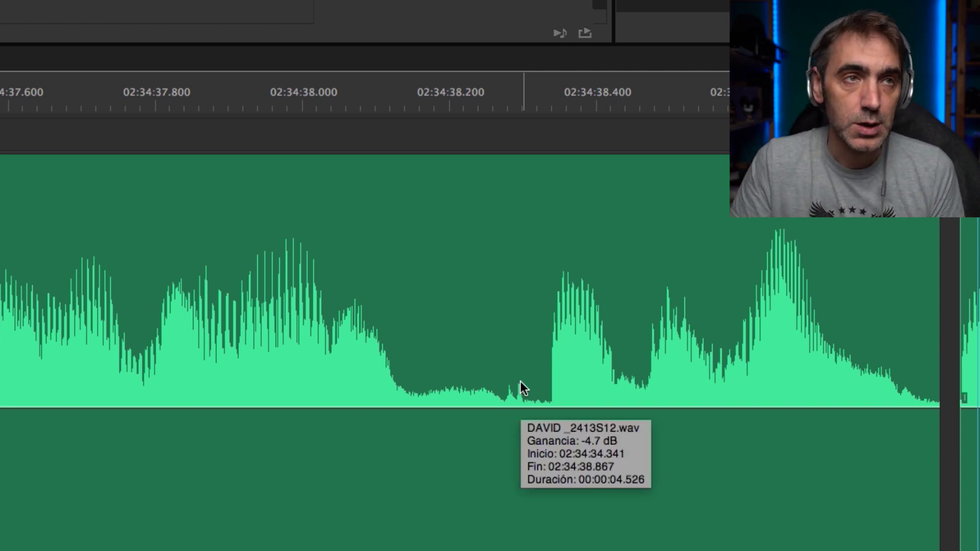
mouse_move(496, 88)
left_mouse_down()
mouse_move(522, 83)
mouse_move(506, 84)
left_mouse_up()
key("space")
key("space")
- Split the clip at about 02:34:38.27, trim the later part's start to about 02:34:38.34 to remove the mouth noise, and play it back
key("c")
left_click(506, 416)
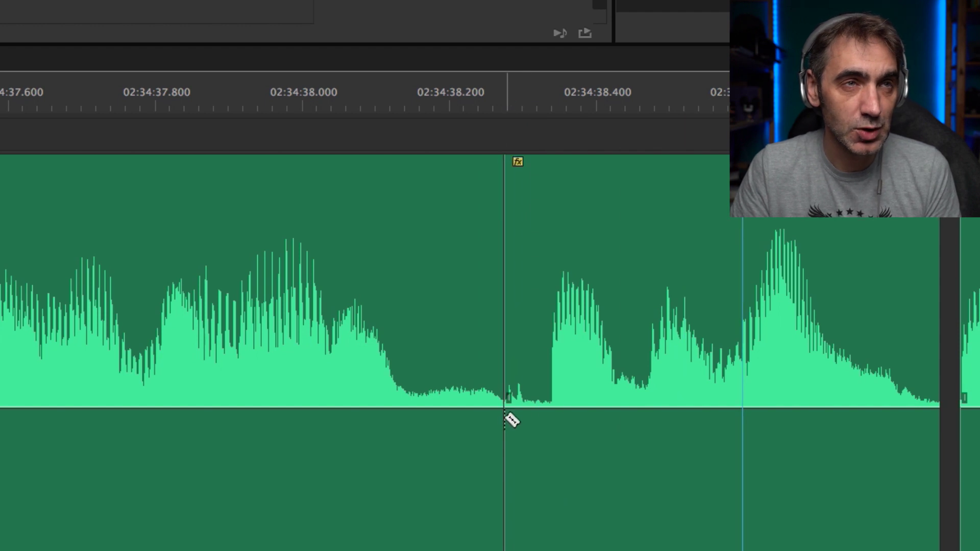
left_click_drag(515, 368, 559, 341)
scroll(556, 341, "down", 2)
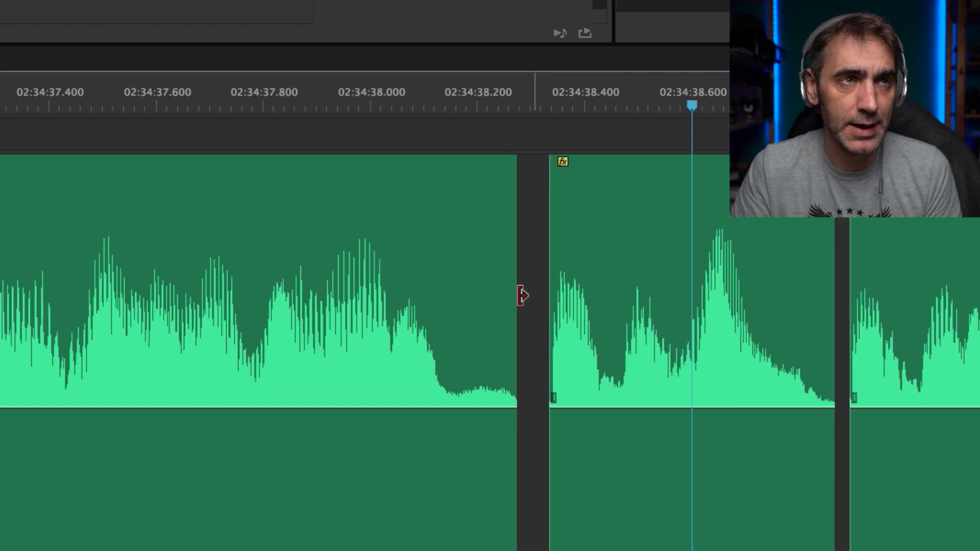
left_click(240, 198)
key("space")
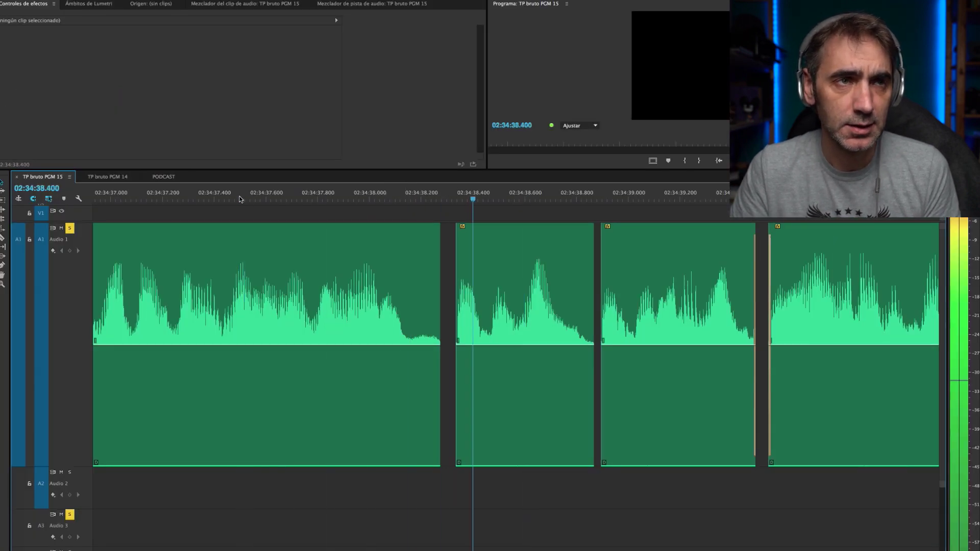
key("space")
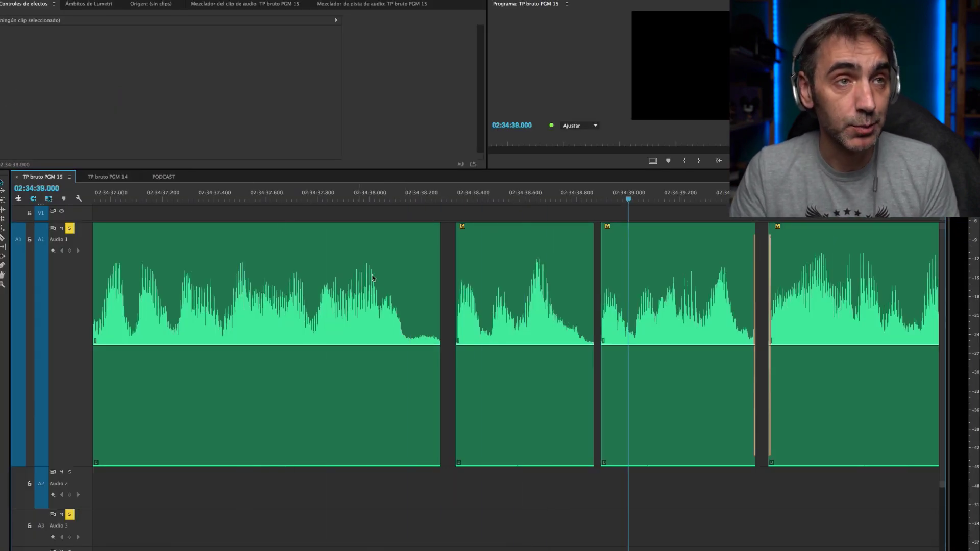
- Try trimming the earlier clip's end to about 02:34:38.14, listen across the wider gap, and undo the trim
left_click_drag(437, 293, 405, 296)
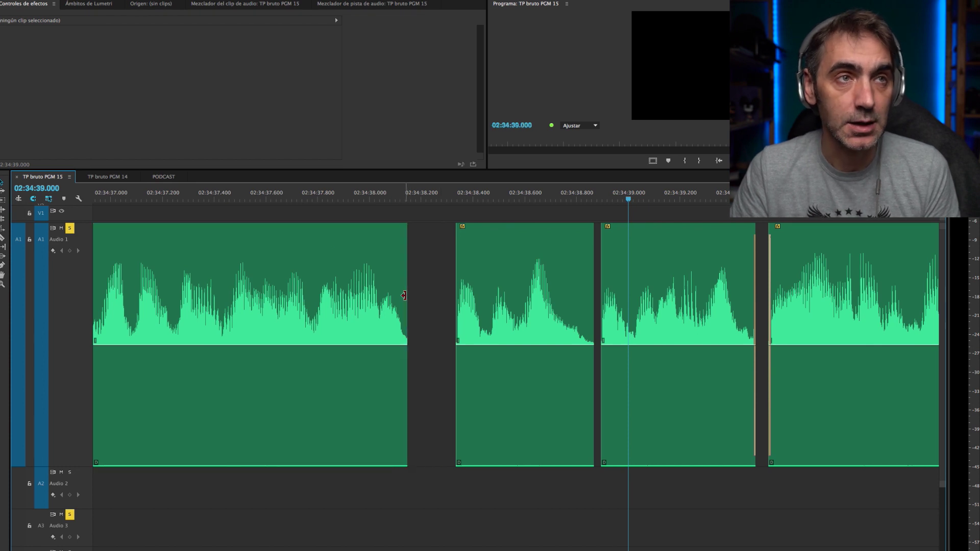
left_click(202, 193)
key("space")
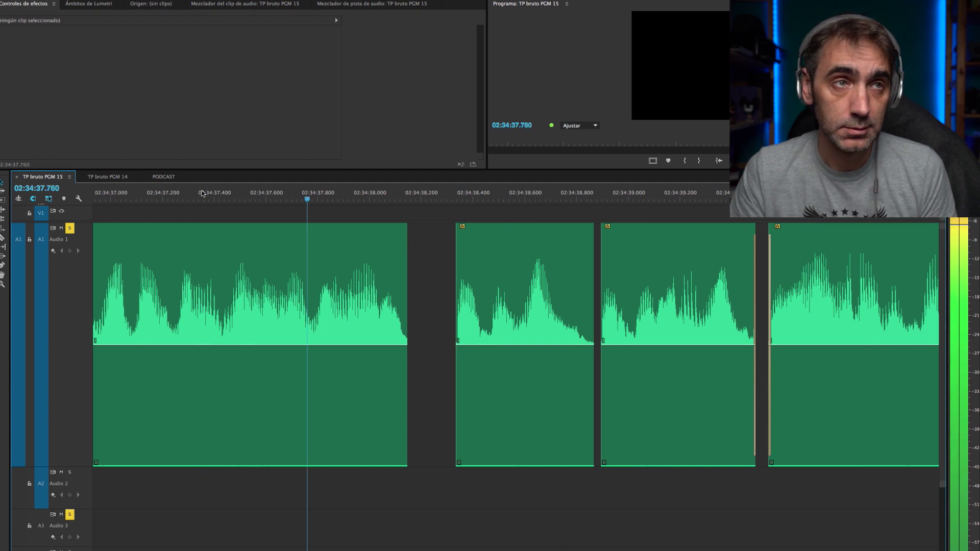
key("space")
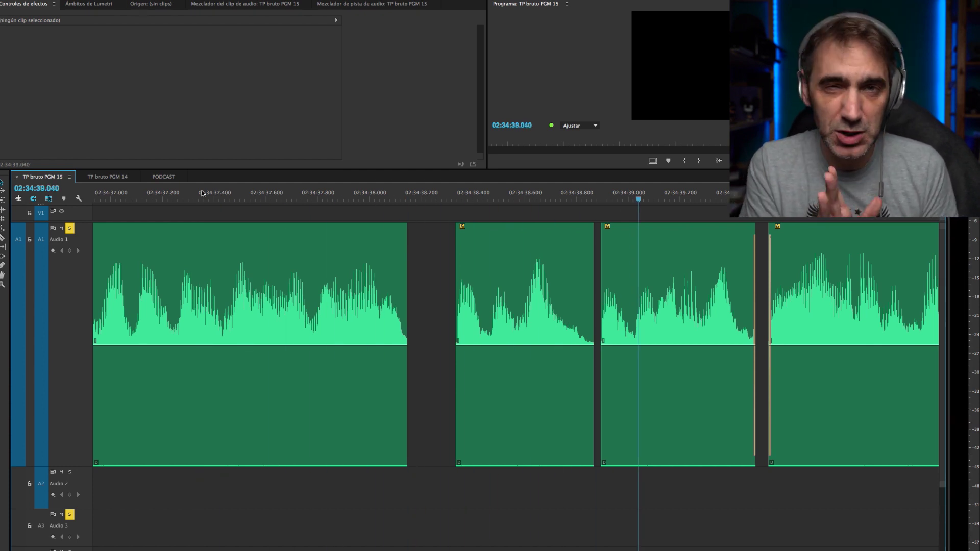
key("ctrl+z")
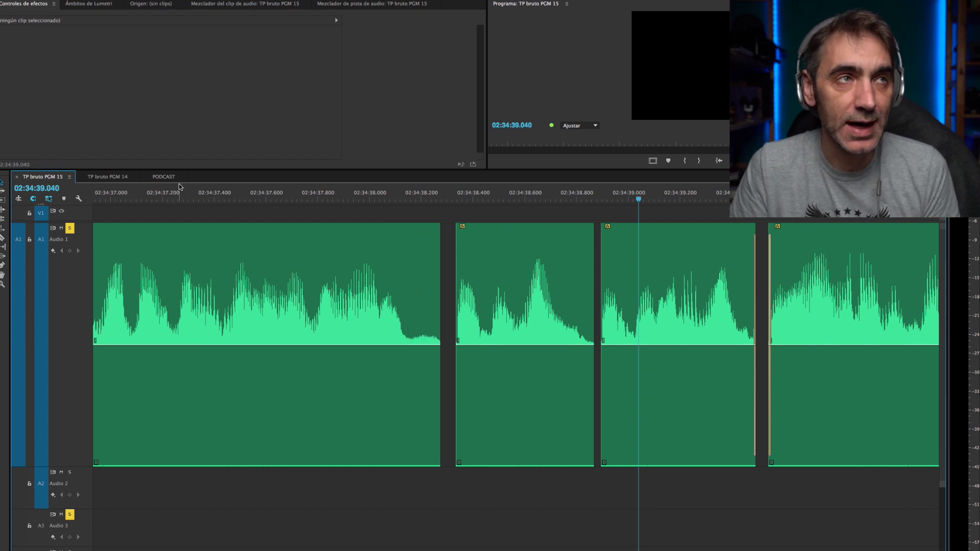
- Play back the edited gaps from about 02:34:37.4, and the speech from about 02:34:39.5 into the following long pause
left_click(216, 194)
key("space")
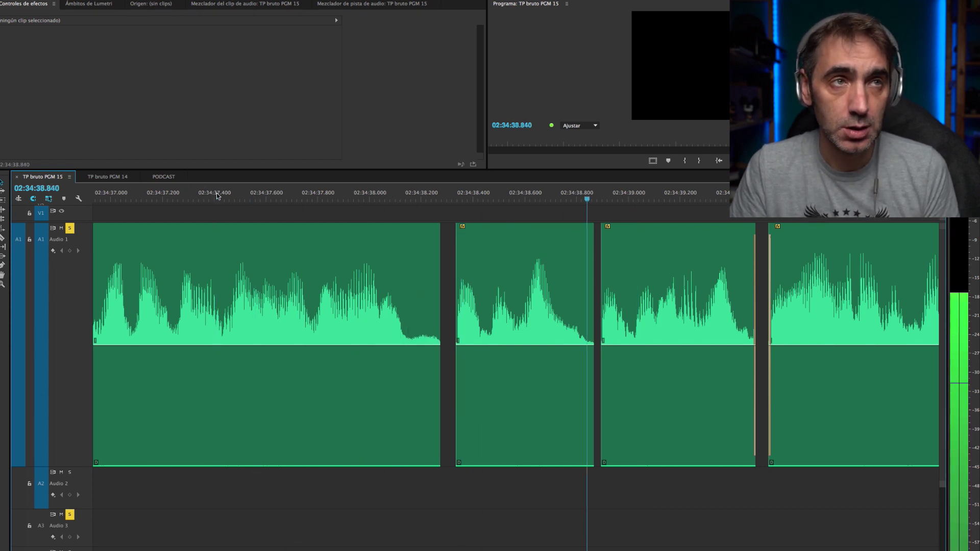
key("space")
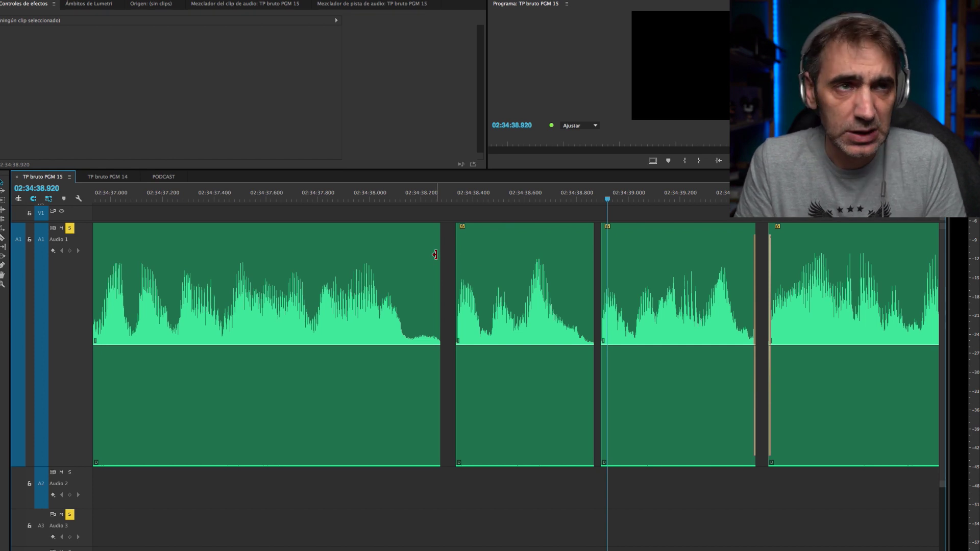
scroll(513, 274, "right", 6)
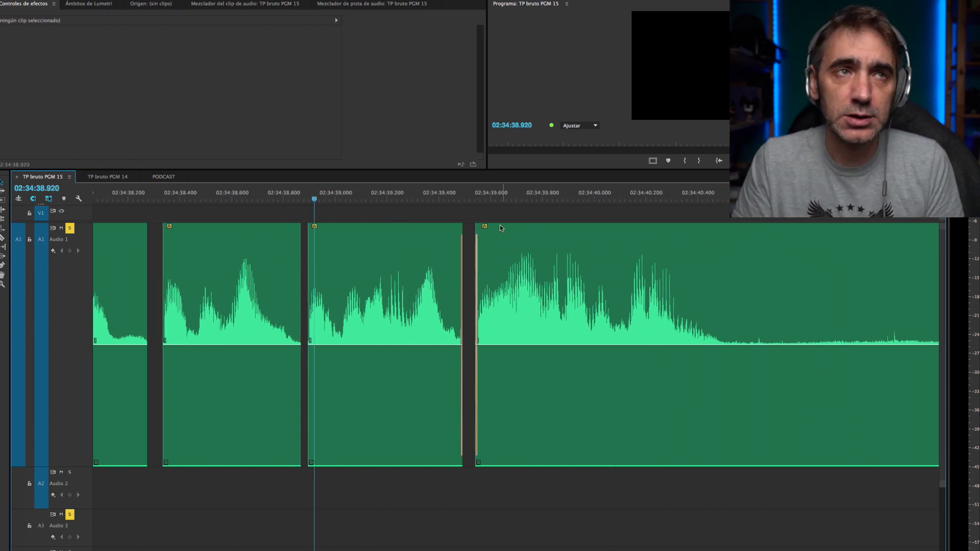
left_click(471, 199)
key("space")
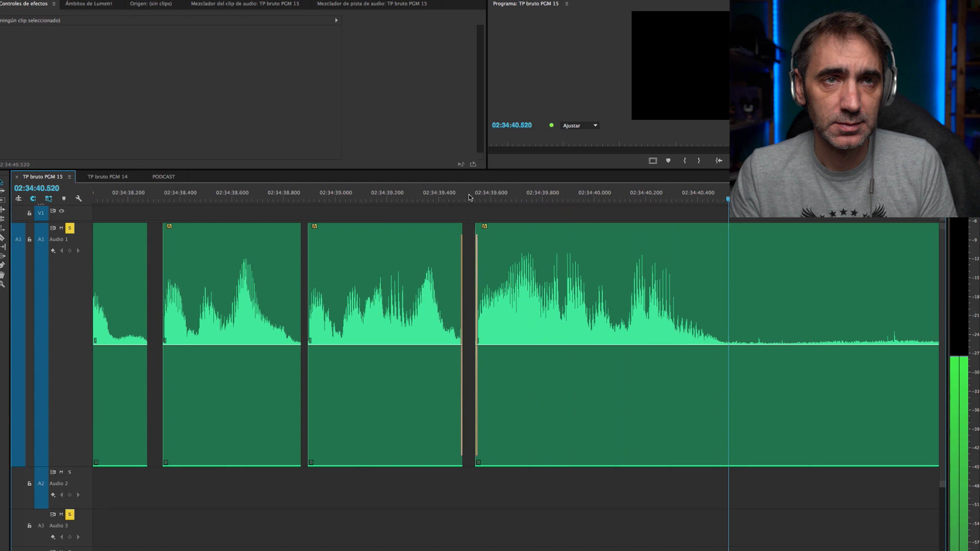
key("space")
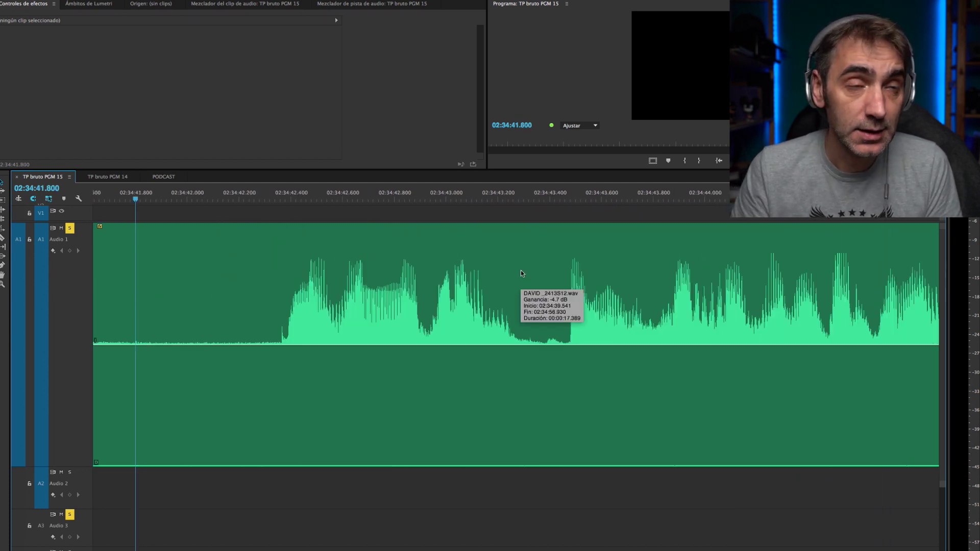
- Listen to the speech resuming at about 02:34:42.3 and examine the waveform at its onset near 02:34:42.37 for a mouth click
key("minus")
key("minus")
scroll(517, 276, "down", 1)
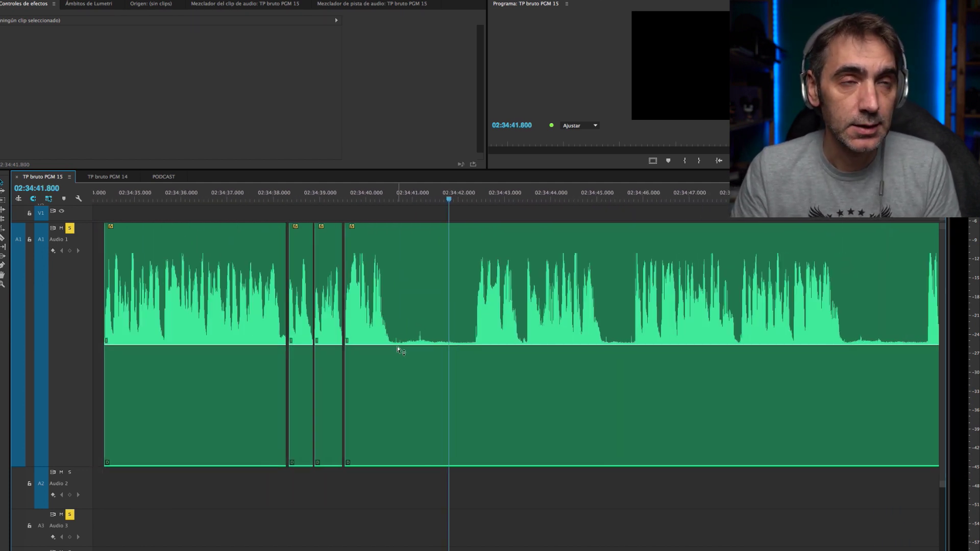
left_click(474, 199)
key("space")
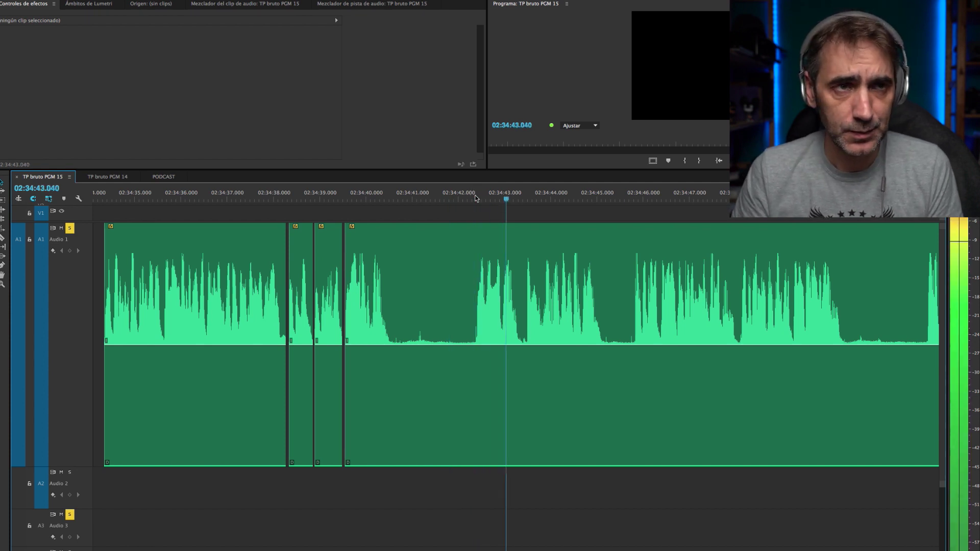
scroll(479, 306, "up", 2)
scroll(478, 306, "up", 3)
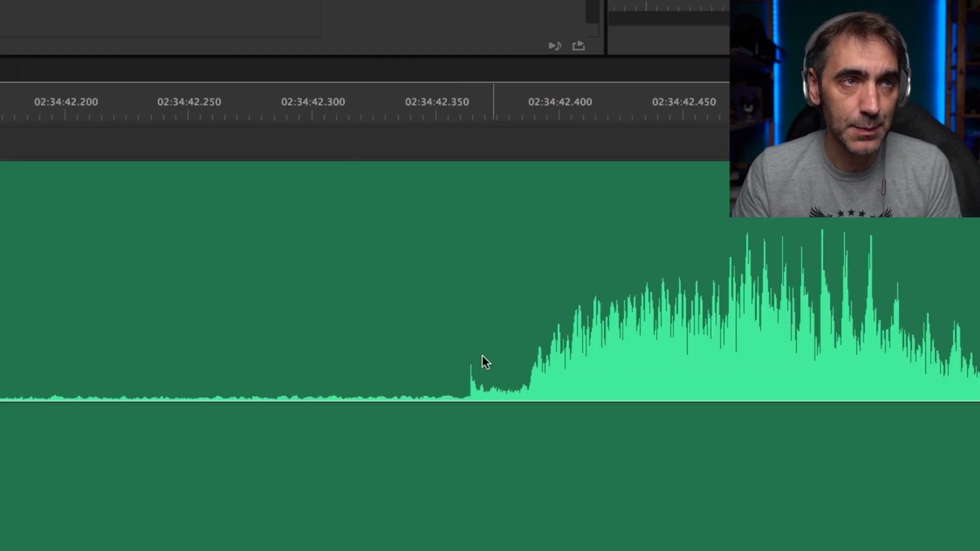
scroll(302, 210, "down", 4)
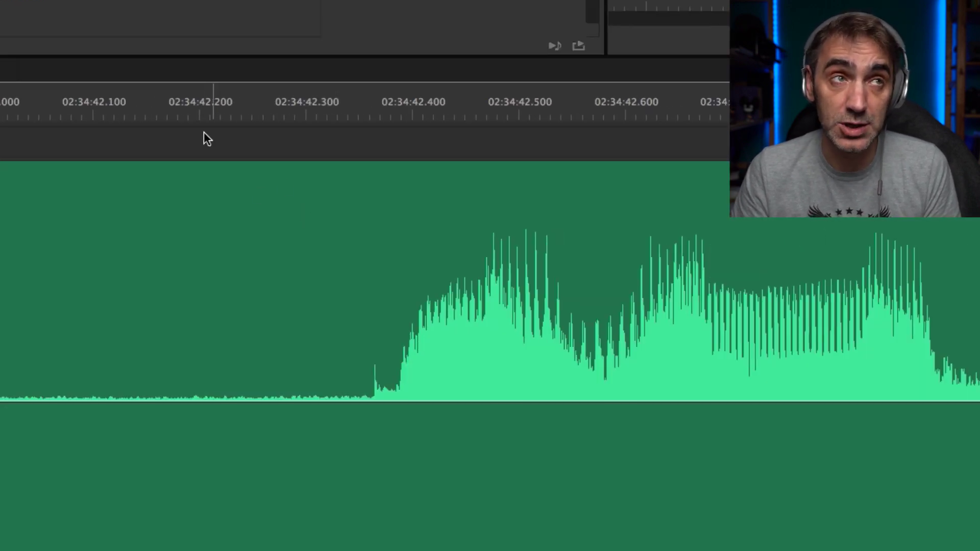
- Split the clip at about 02:34:42.38, just past the mouth click, and trim the earlier part's end back to about 02:34:40.51
key("space")
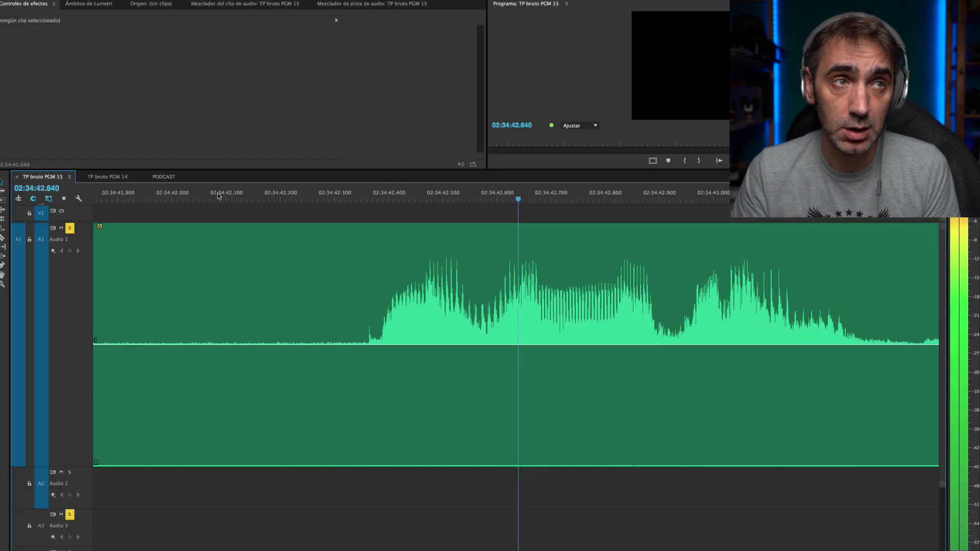
key("space")
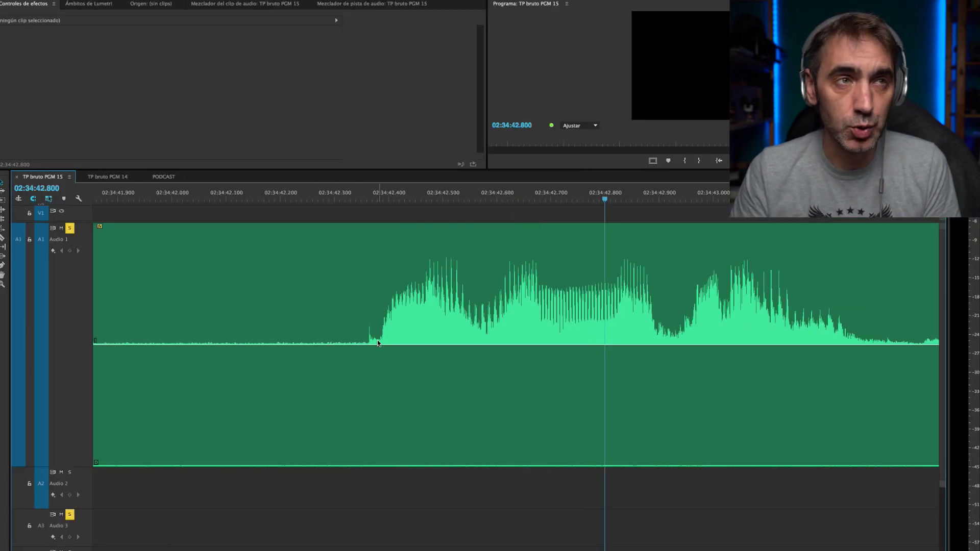
key("c")
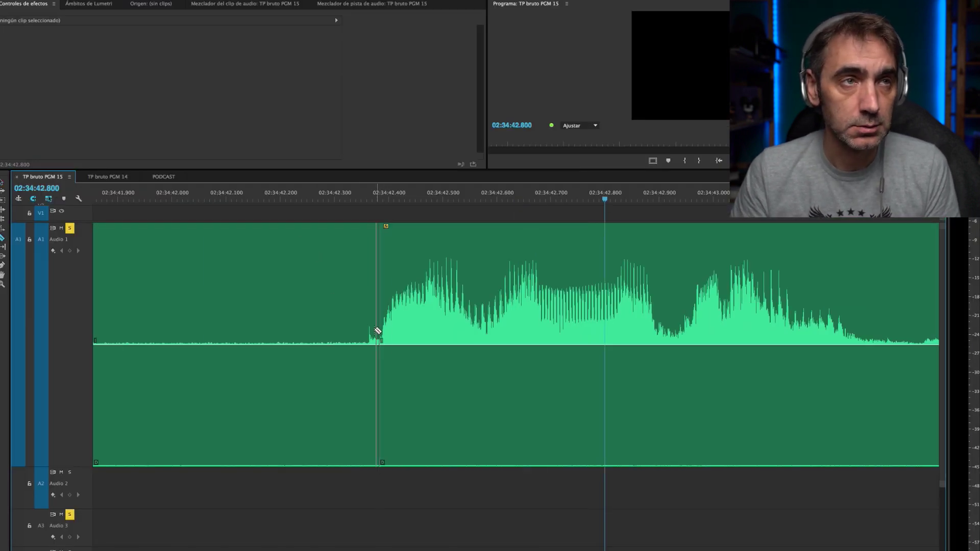
scroll(378, 327, "down", 2)
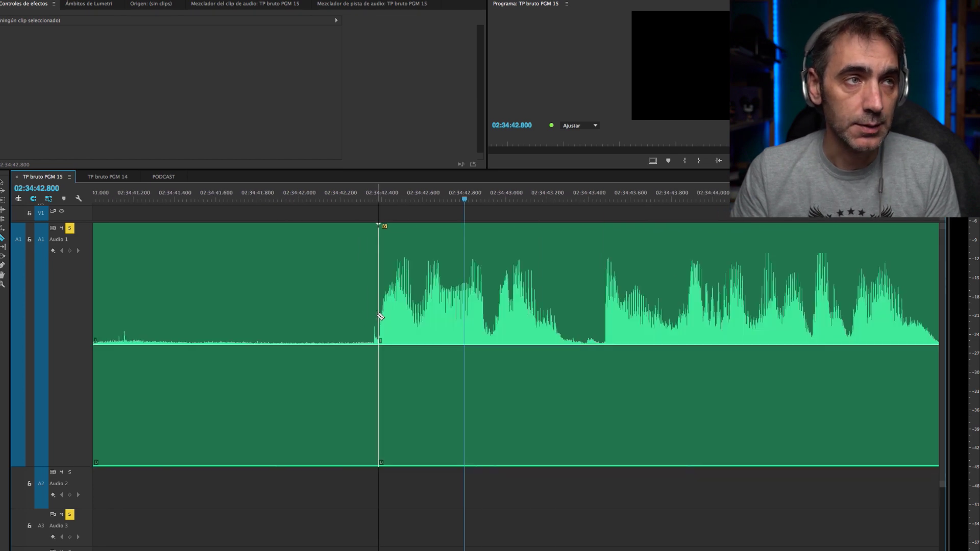
scroll(379, 319, "up", 4)
key("v")
left_click_drag(587, 307, 202, 320)
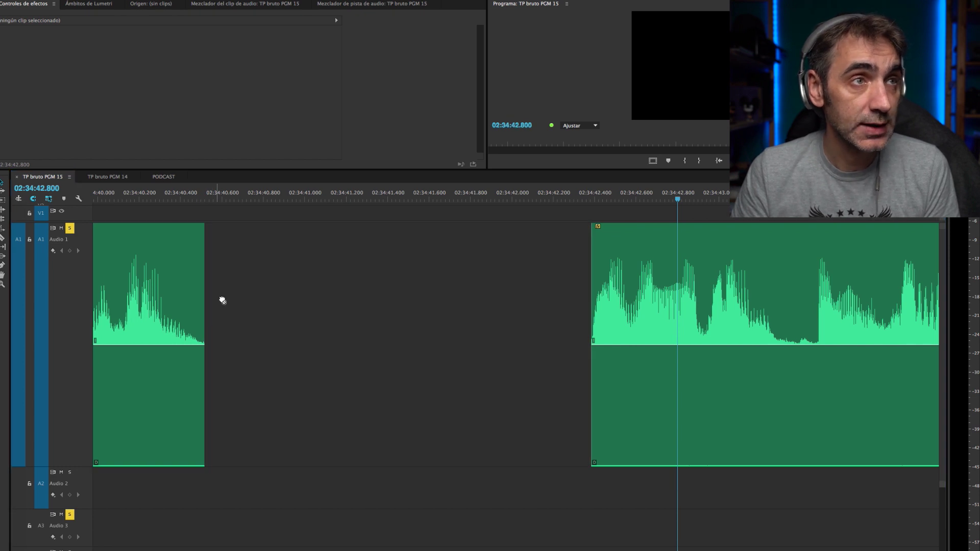
- Add Constant Gain fades on both edges of the gap, shortening the fade-in to 00:00:00.020 and the fade-out to 00:00:00.015
left_click(206, 307)
key("shift+d")
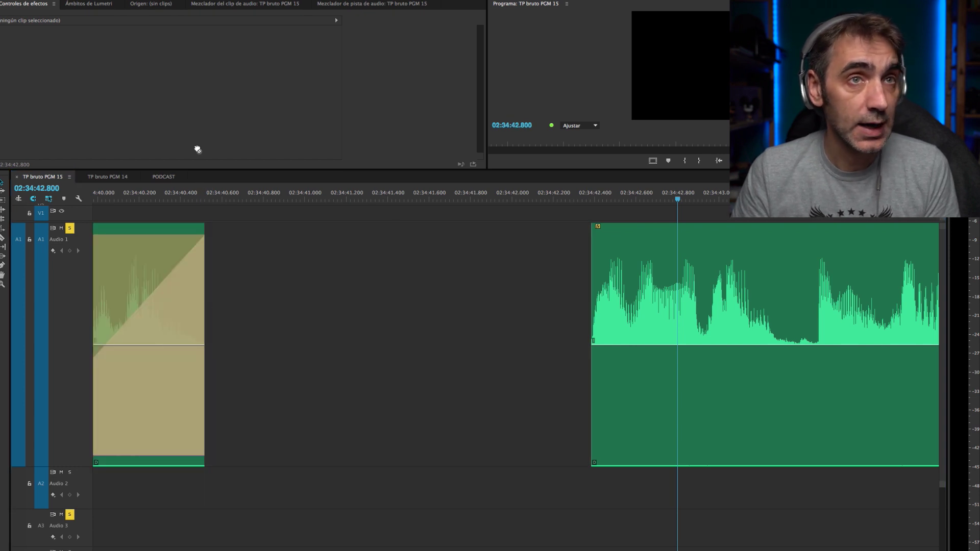
left_click(590, 292)
key("shift+d")
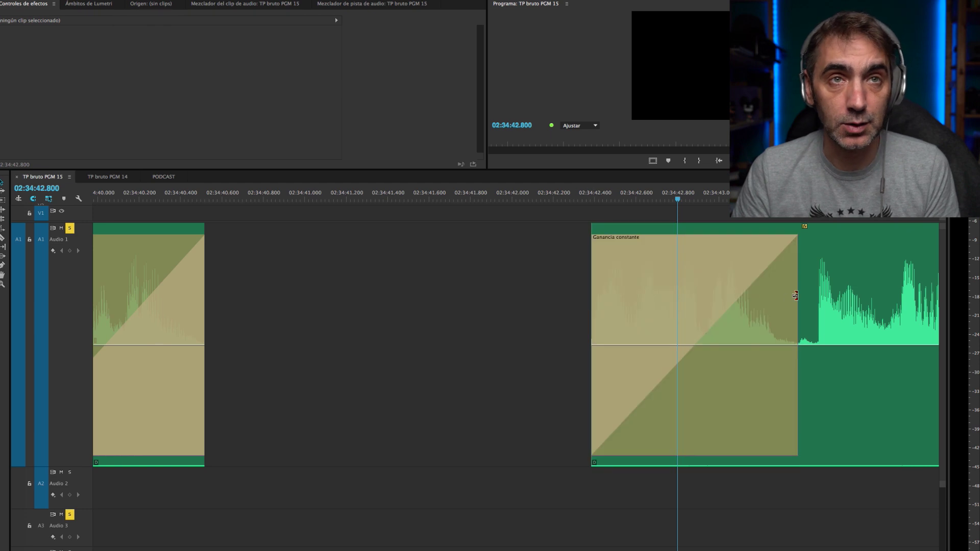
left_click_drag(795, 296, 548, 301)
scroll(547, 301, "up", 3)
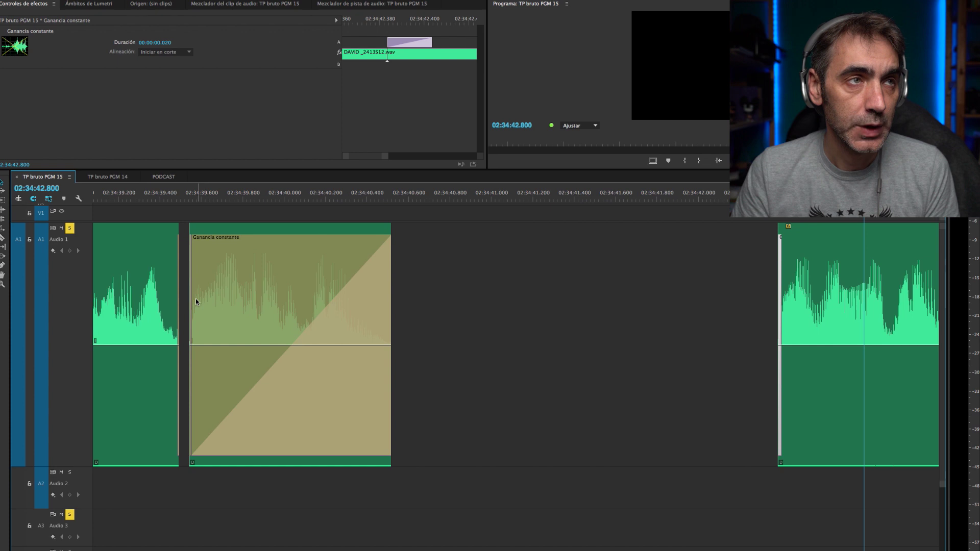
left_click_drag(195, 301, 390, 280)
key("minus")
key("minus")
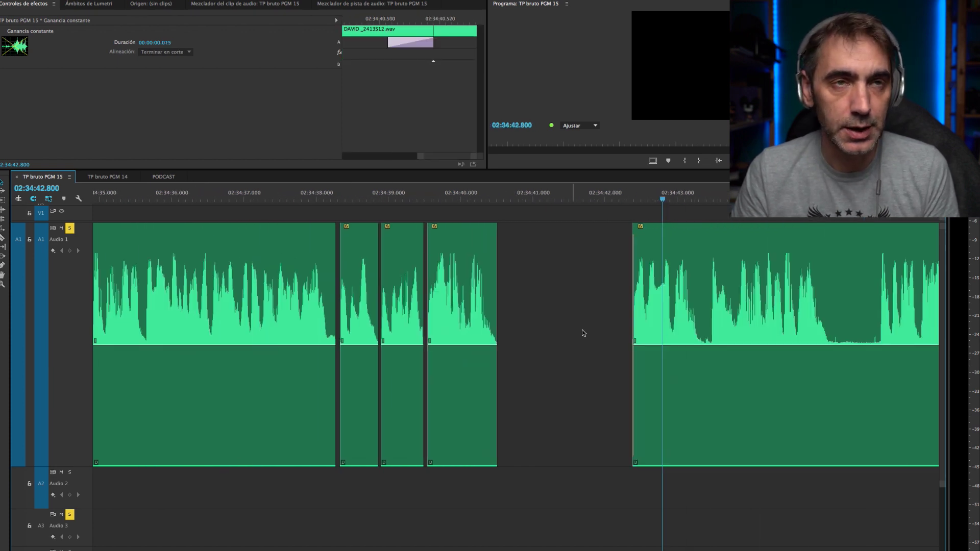
- Move the later clip earlier so it starts at about 02:34:40.64, and play back across the shortened gap
left_click_drag(712, 321, 586, 332)
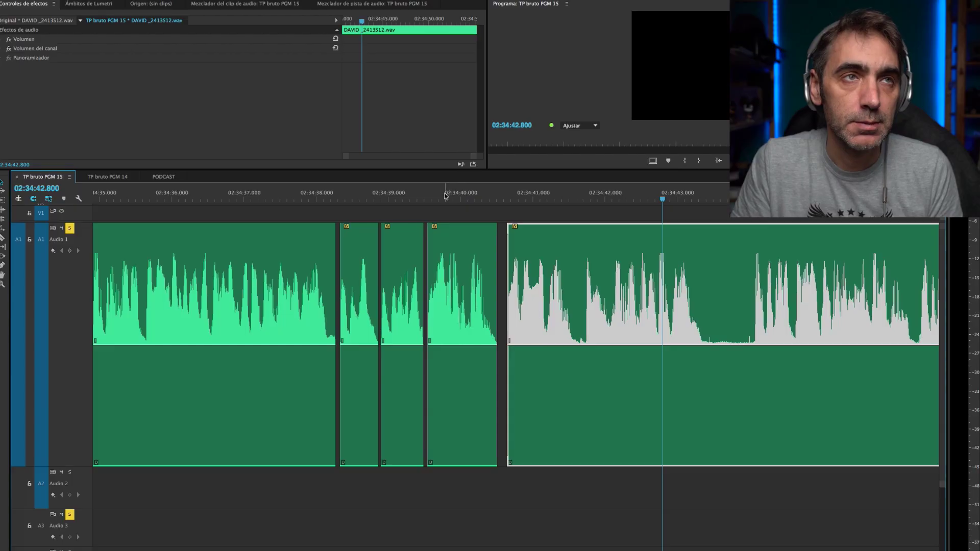
left_click(444, 195)
key("space")
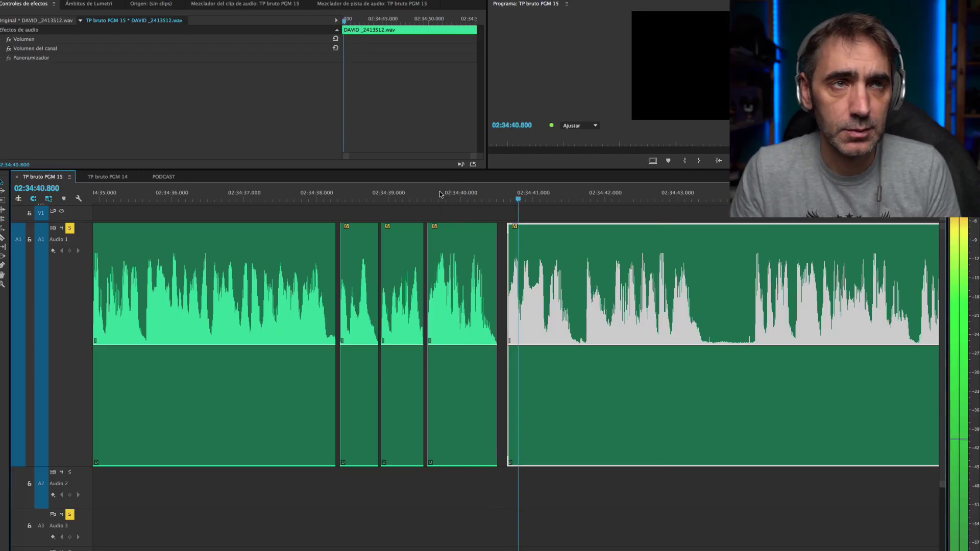
key("space")
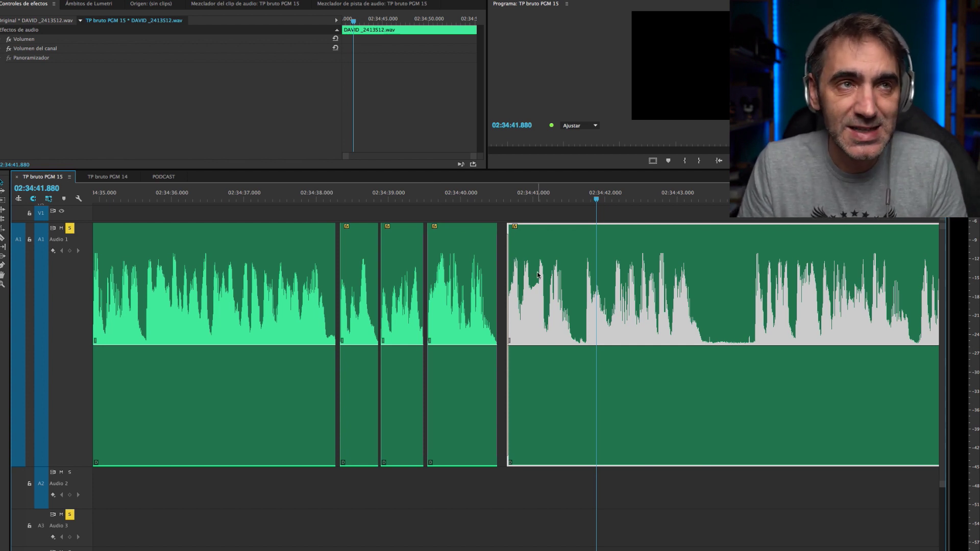
- Try moving the later clip flush against the earlier clip's end, listen to the join, and undo the move
left_click_drag(535, 277, 531, 278)
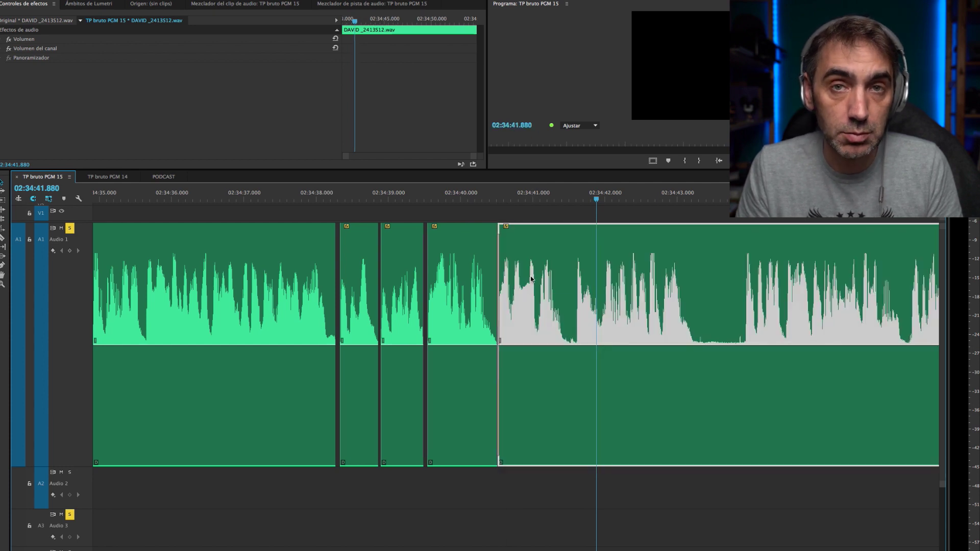
left_click(441, 193)
key("space")
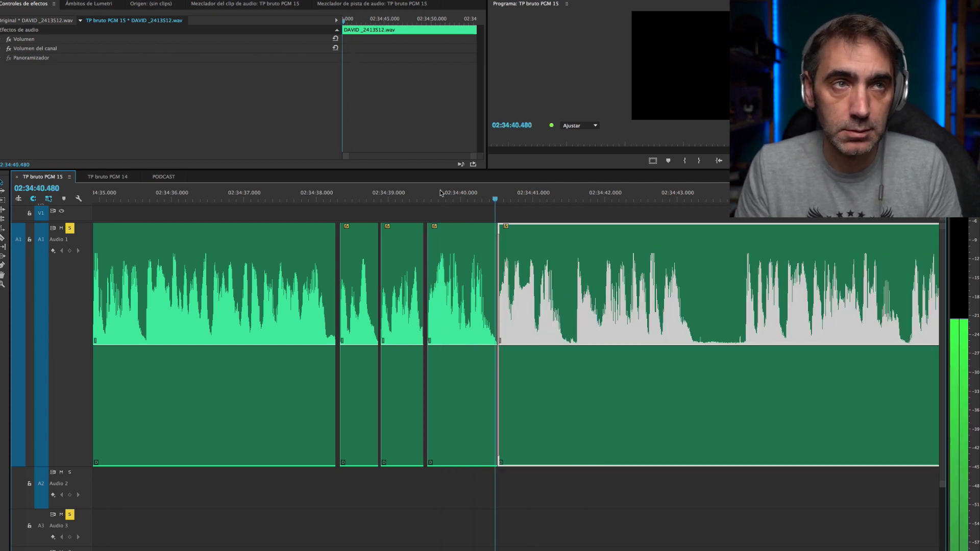
key("space")
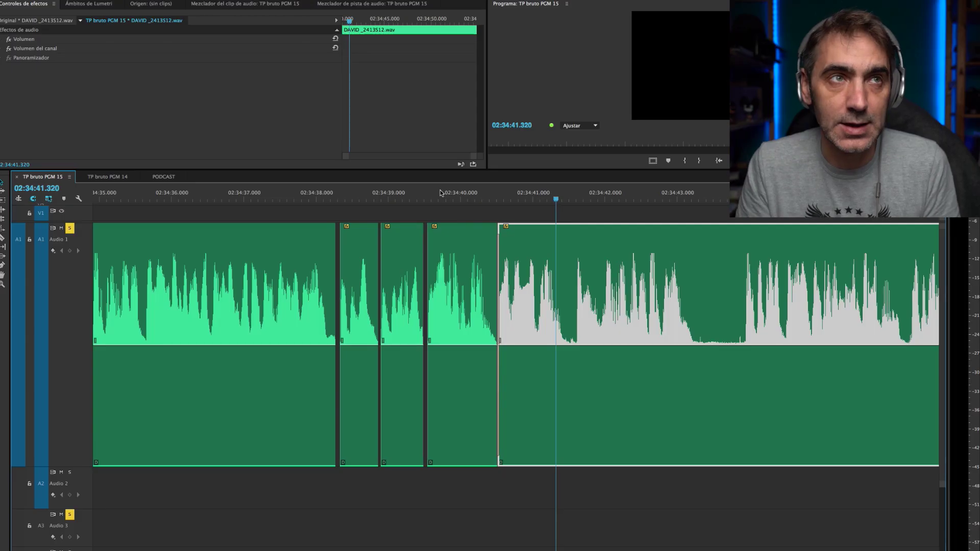
key("space")
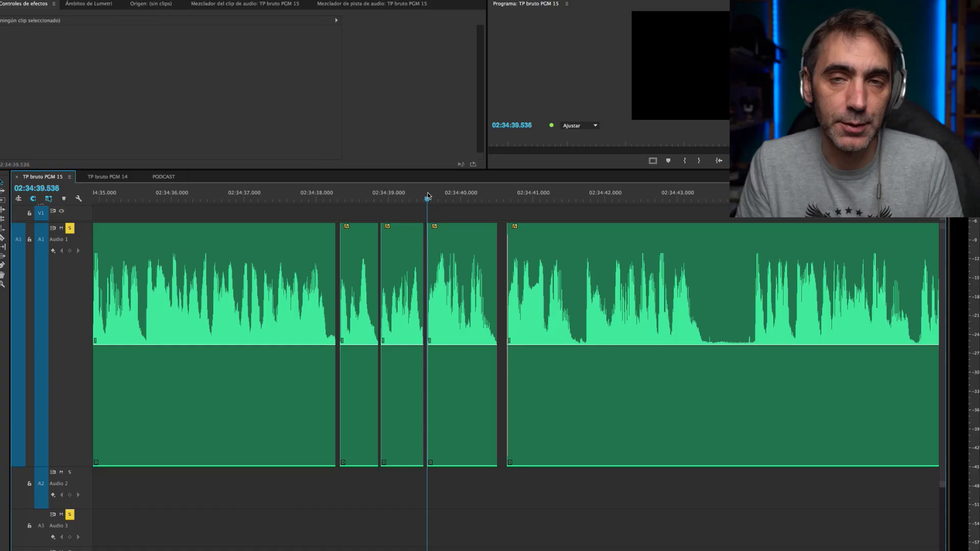
- Listen across the short gap, and try moving the later clip's start to about 02:34:40.95 to compare the longer pause
key("space")
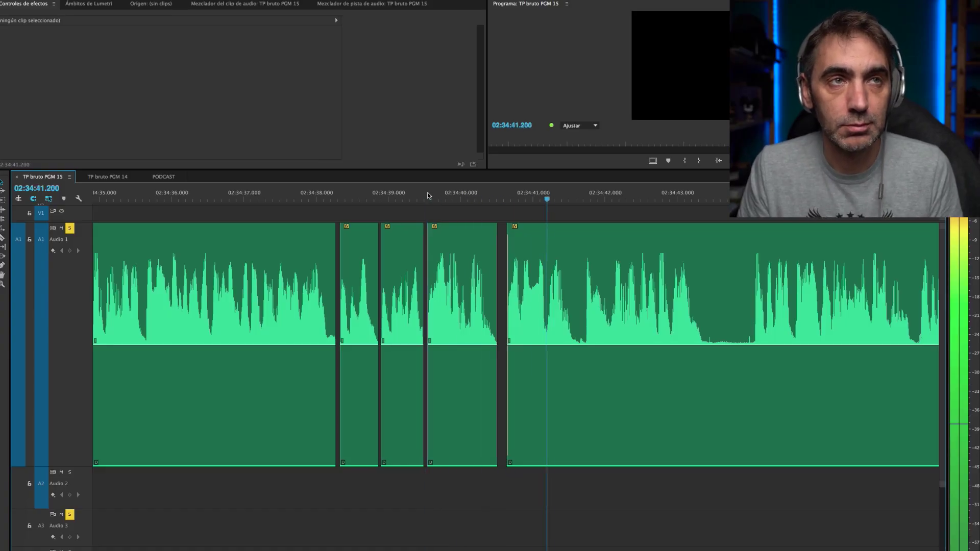
key("space")
left_click_drag(510, 268, 542, 264)
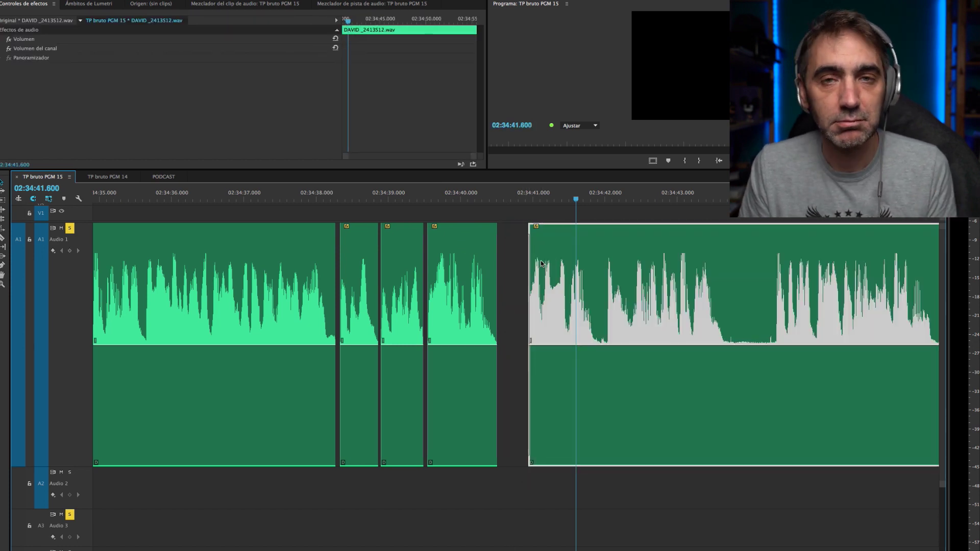
left_click(418, 194)
key("space")
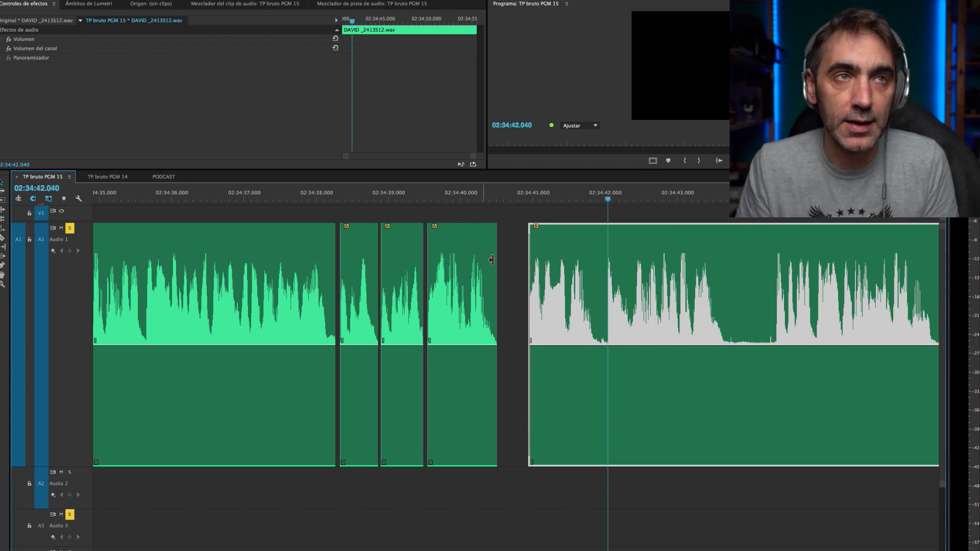
- Try moving the later clip's start to about 02:34:41.68, listen to the exaggerated pause, and undo both gap-widening moves
left_click_drag(544, 272, 598, 272)
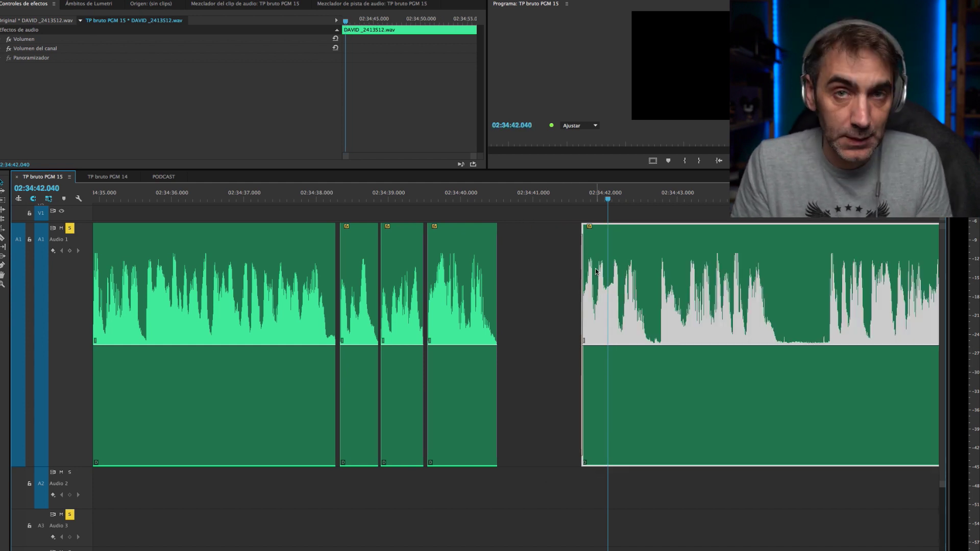
left_click(385, 194)
key("space")
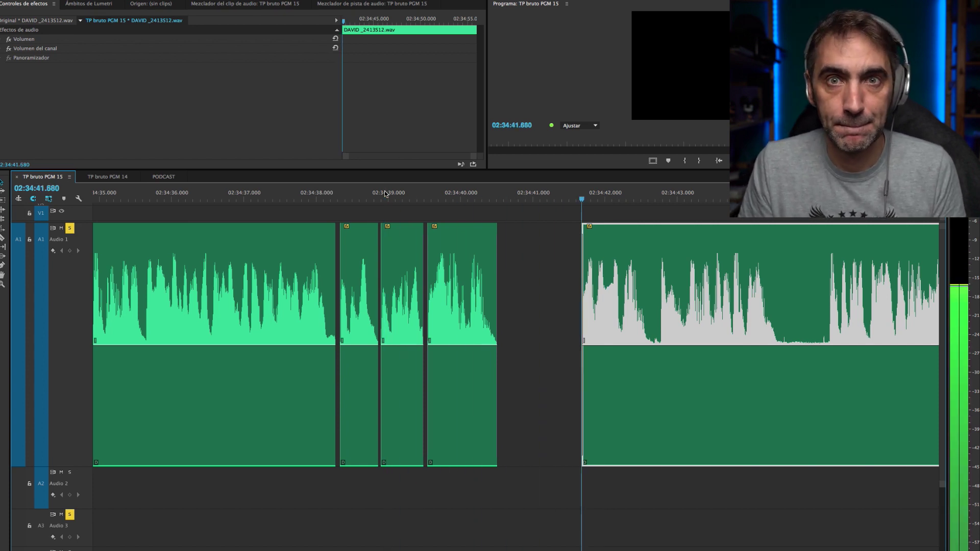
key("space")
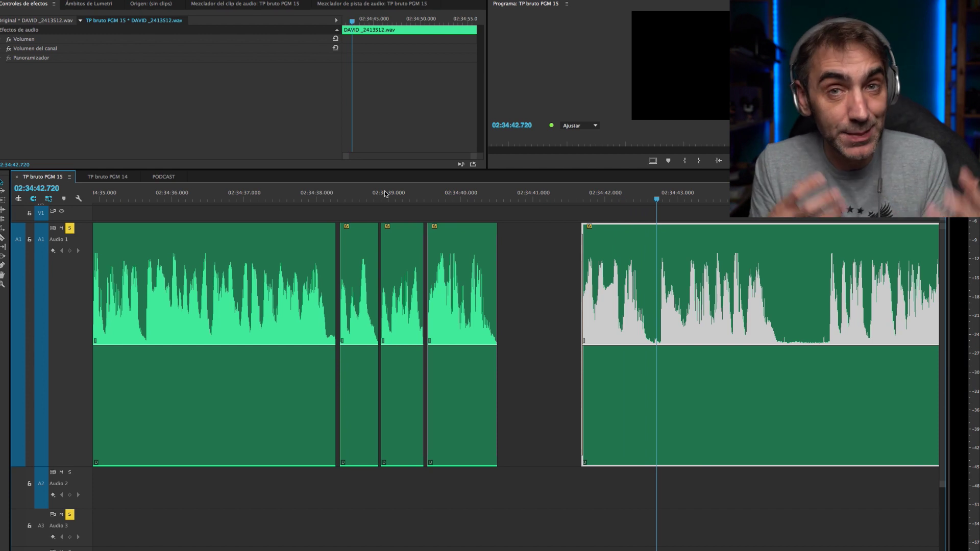
key("ctrl+z")
key("ctrl+z")
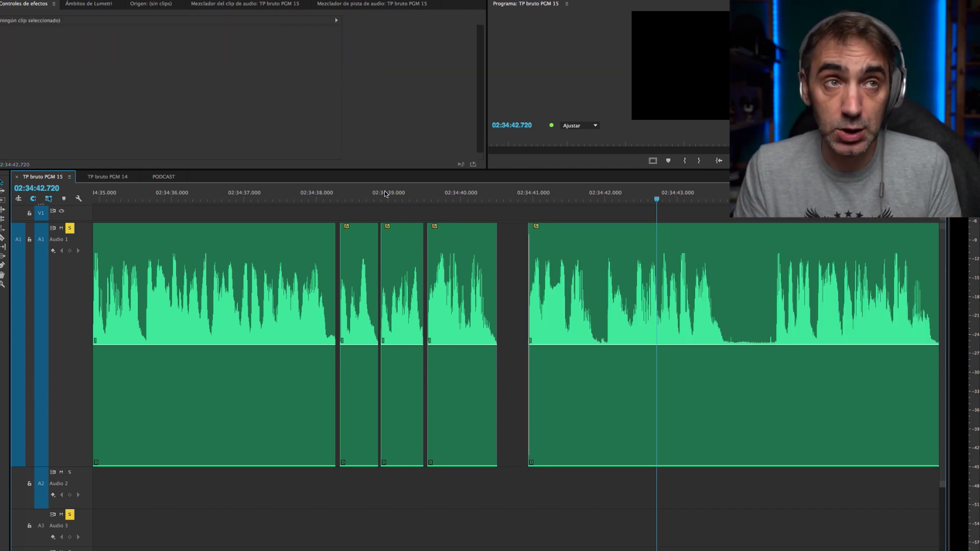
- Play back the speech across the restored short gap from about 02:34:39.4 into the following pause
left_click(419, 194)
key("space")
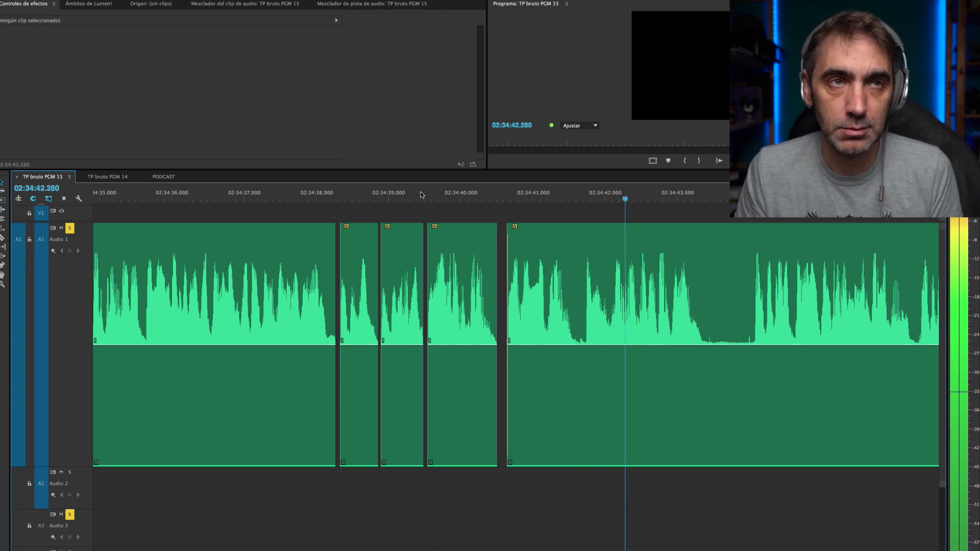
key("space")
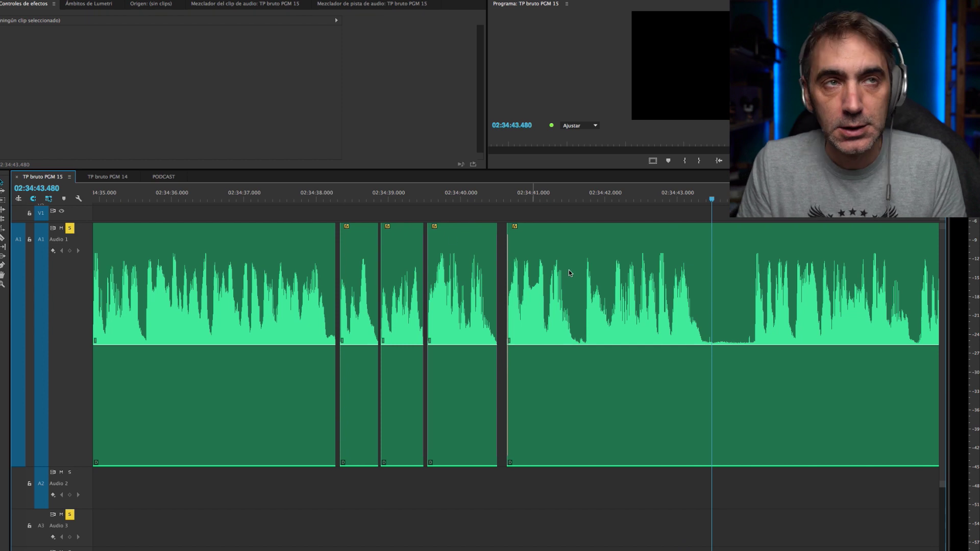
- Listen from about 02:34:41.4, split the clip at about 02:34:41.73, and trim the earlier part's end to about 02:34:41.64
scroll(572, 304, "up", 4)
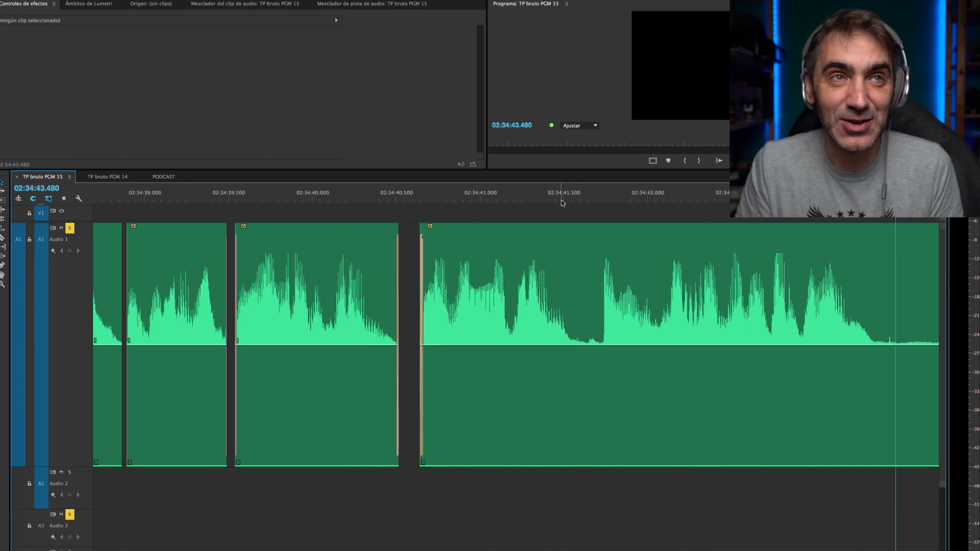
left_click(555, 201)
key("space")
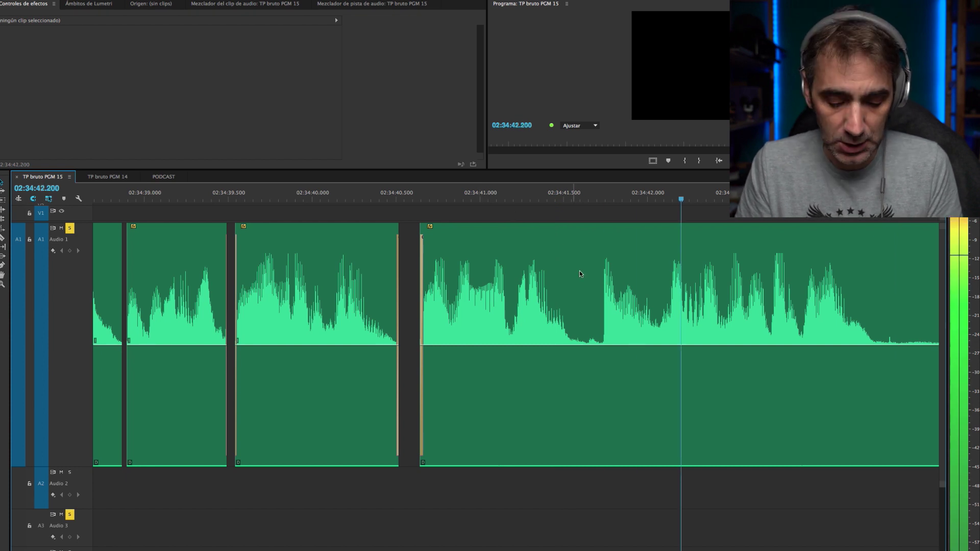
key("space")
key("c")
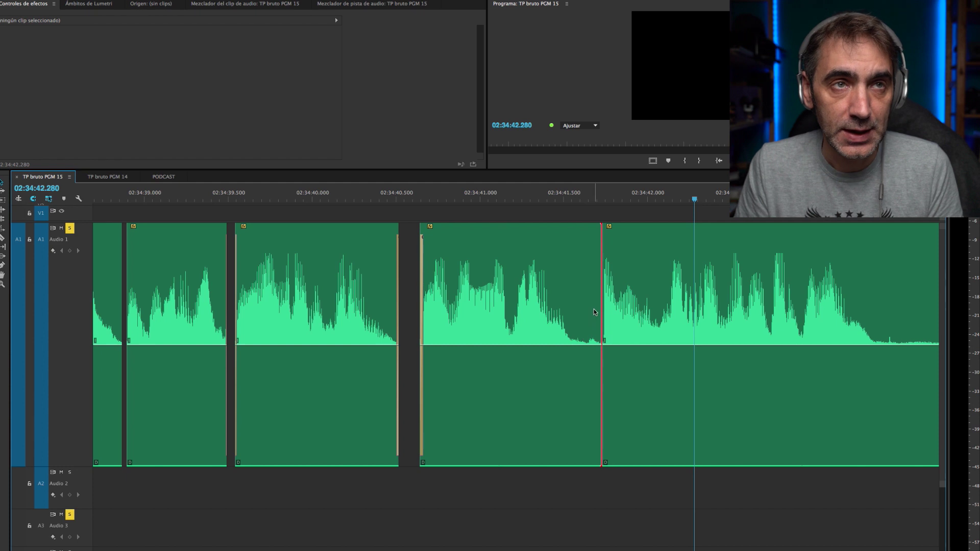
left_click_drag(600, 301, 583, 300)
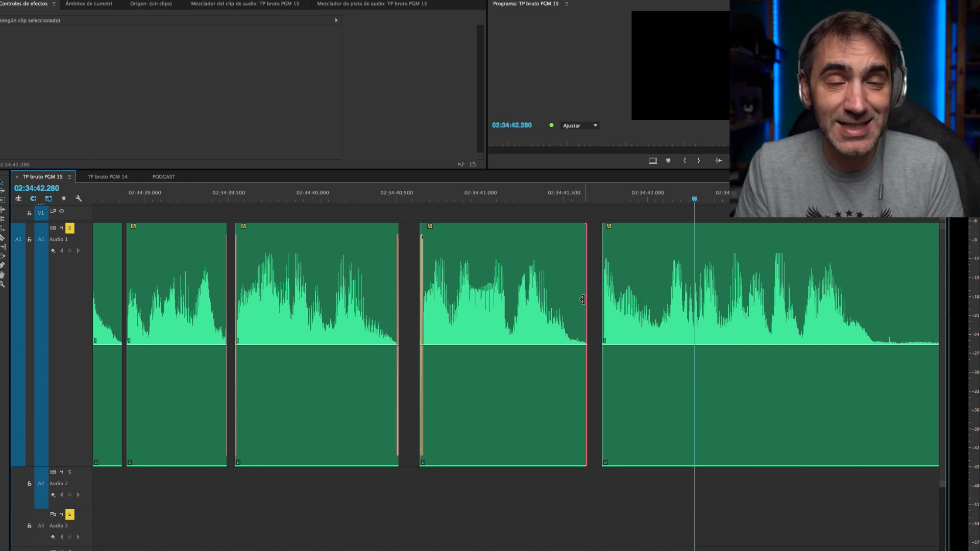
- Play back the two most recent gaps to check the rhythm of the speech
scroll(583, 300, "down", 2)
left_click(510, 196)
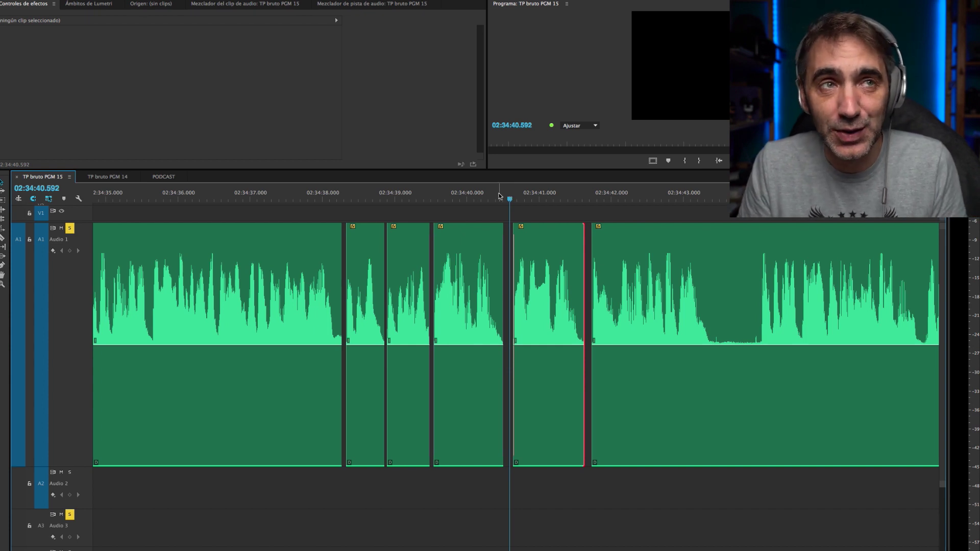
key("space")
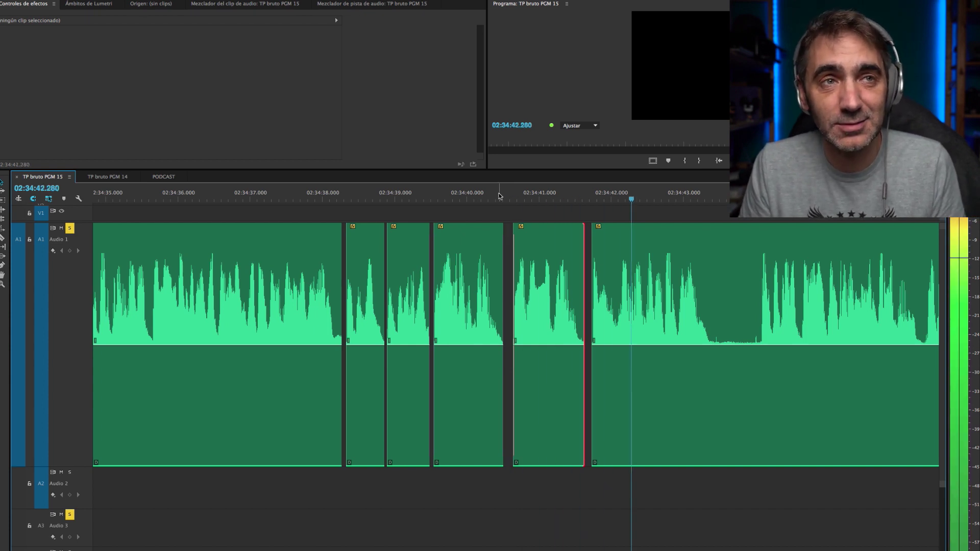
key("space")
- Trim the end of the clip before the newest gap to about 02:34:41.58 and play back from about 02:34:40.6
scroll(587, 302, "up", 5)
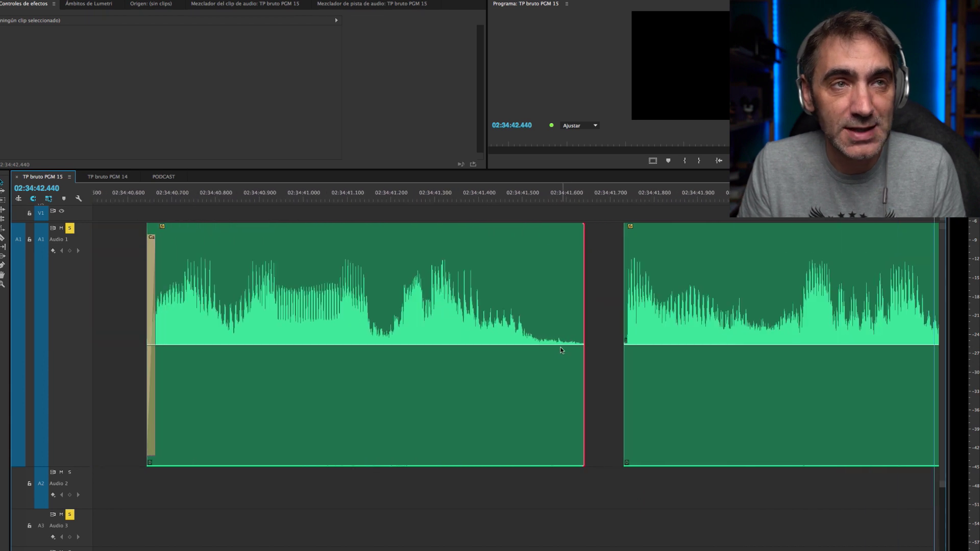
scroll(560, 350, "up", 5)
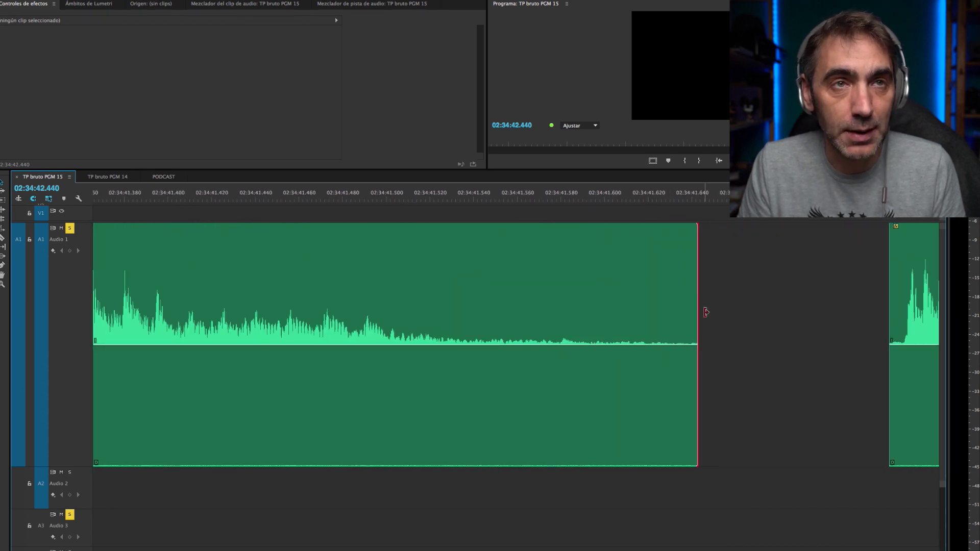
left_click_drag(696, 303, 560, 310)
scroll(559, 310, "down", 10)
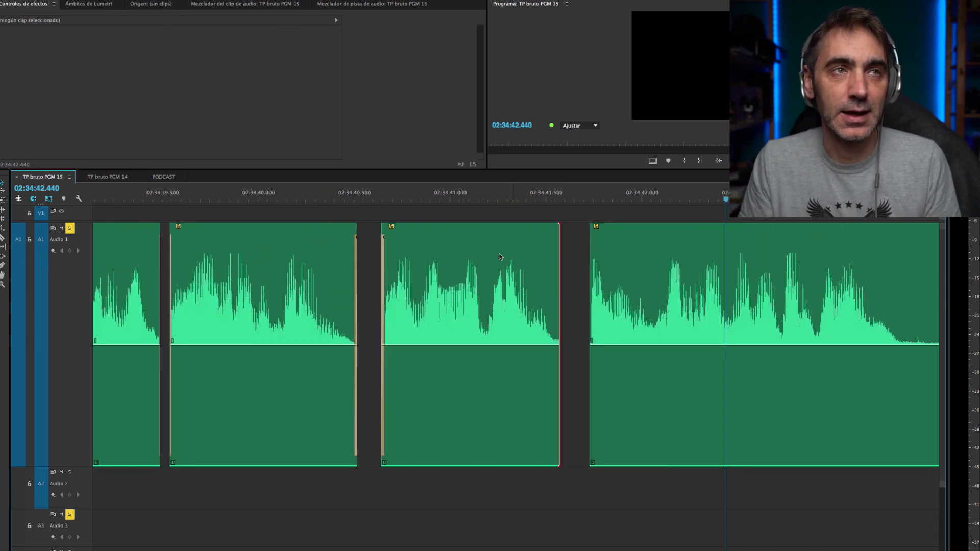
left_click(373, 194)
key("space")
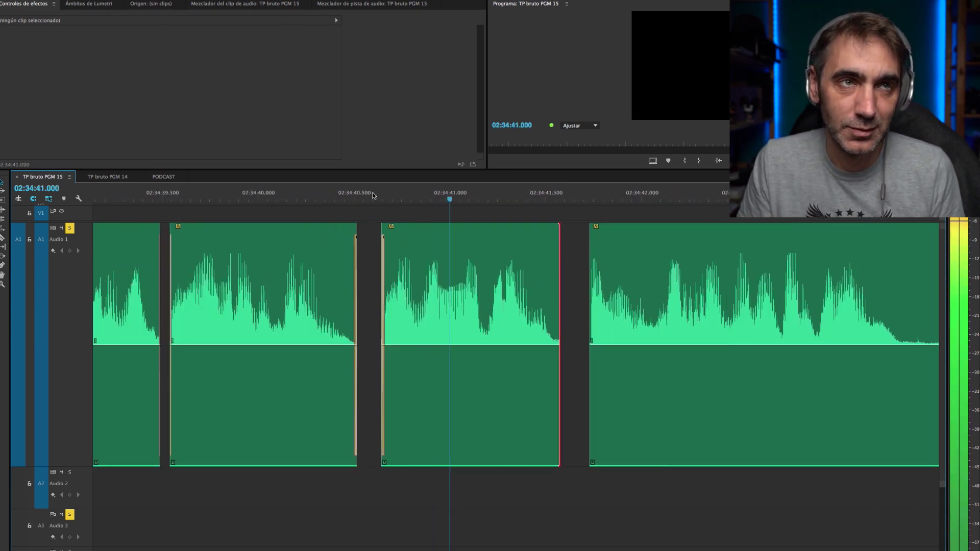
- Add a constant gain fade-out to the end of the clip ending at about 02:34:41.58 and shorten it to 00:00:00.027
key("space")
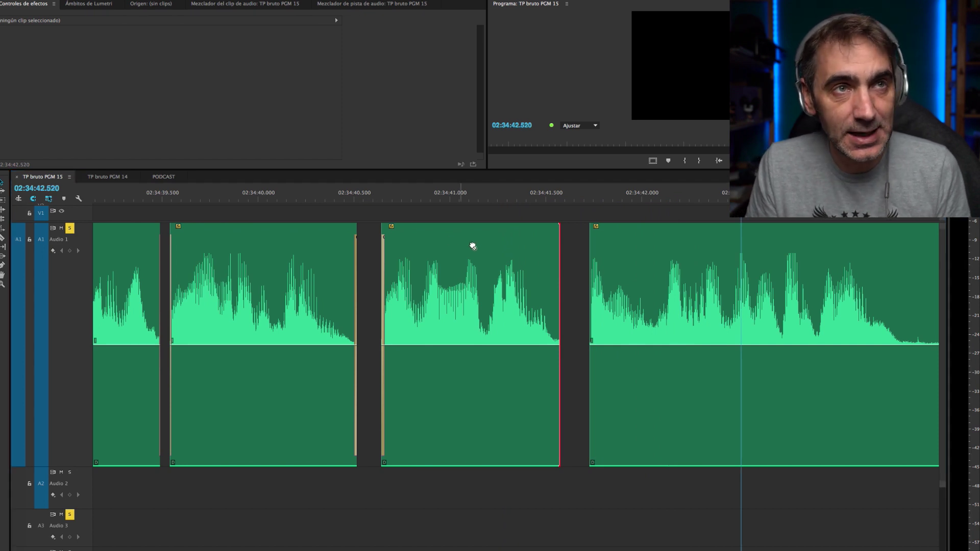
left_click_drag(549, 264, 537, 264)
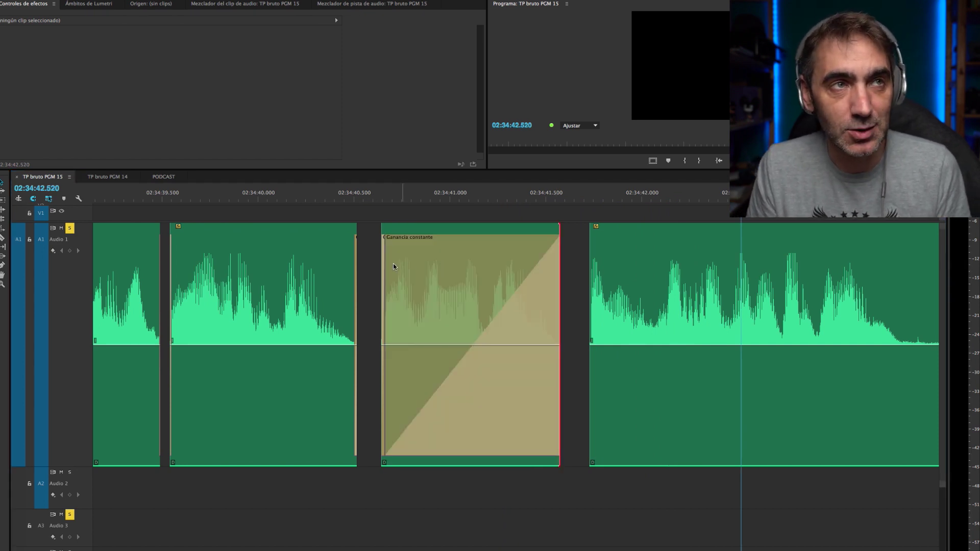
left_click(521, 254)
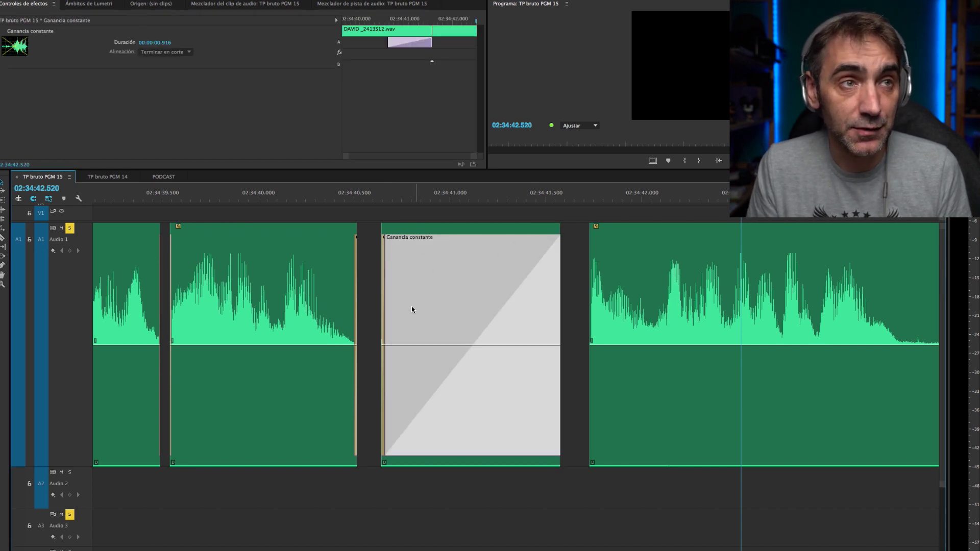
left_click_drag(389, 408, 559, 393)
- Play back the speech across the faded clip end, from about 02:34:40.54 to about 02:34:44.40
left_click(363, 188)
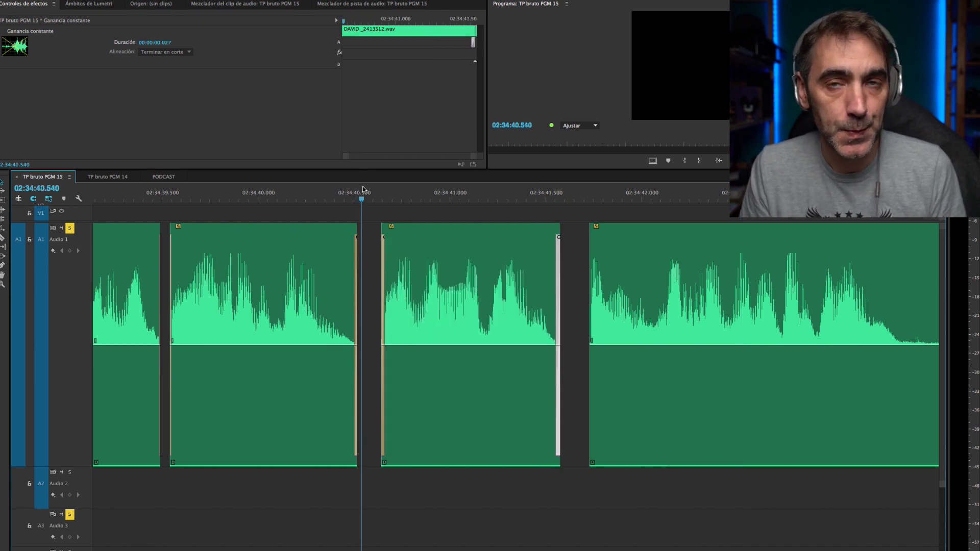
key("space")
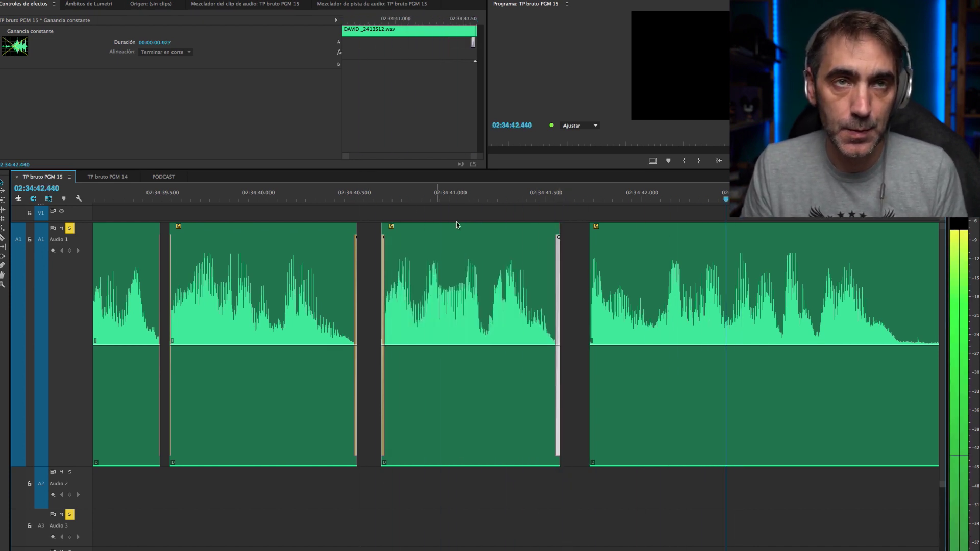
key("minus")
key("space")
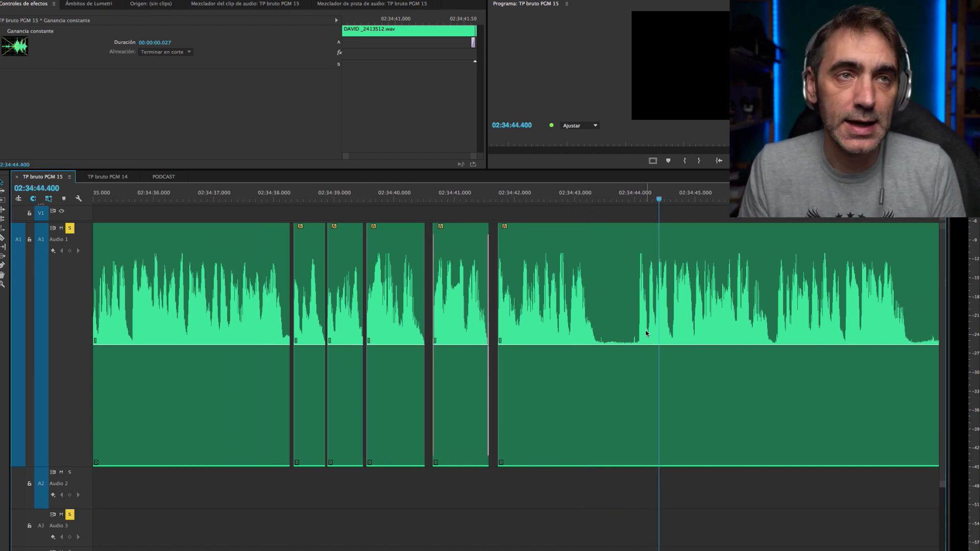
- Split the clip at about 02:34:44.07, end the earlier part at about 02:34:43.35, and move the later part to about 02:34:43.59
scroll(646, 333, "up", 3)
key("p")
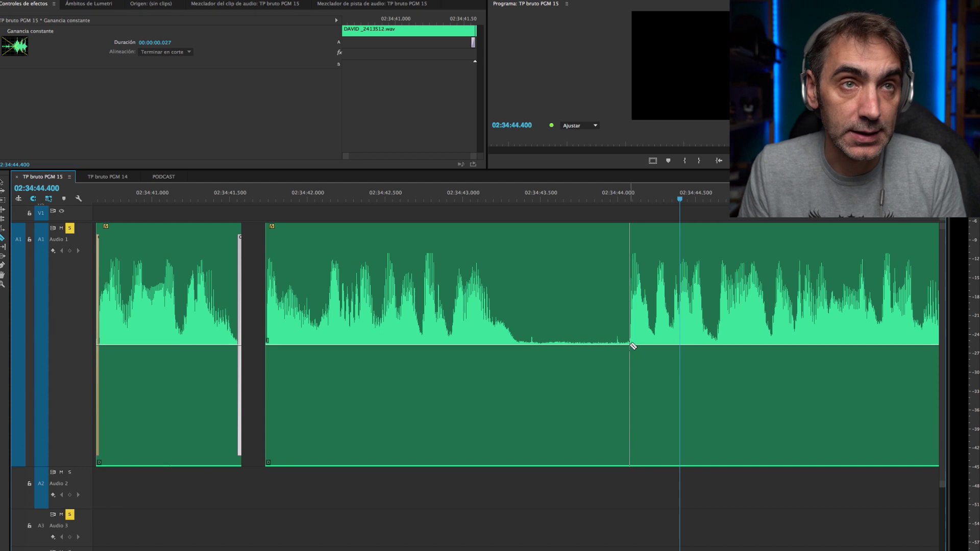
key("v")
left_click_drag(642, 327, 570, 313)
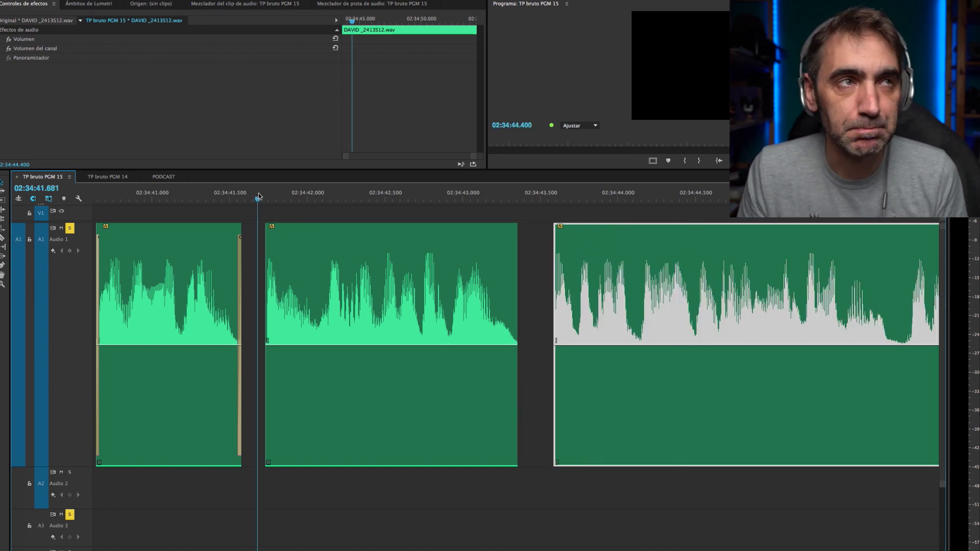
- Play back from about 02:34:41.68 across the shortened pause to about 02:34:46.88
key("space")
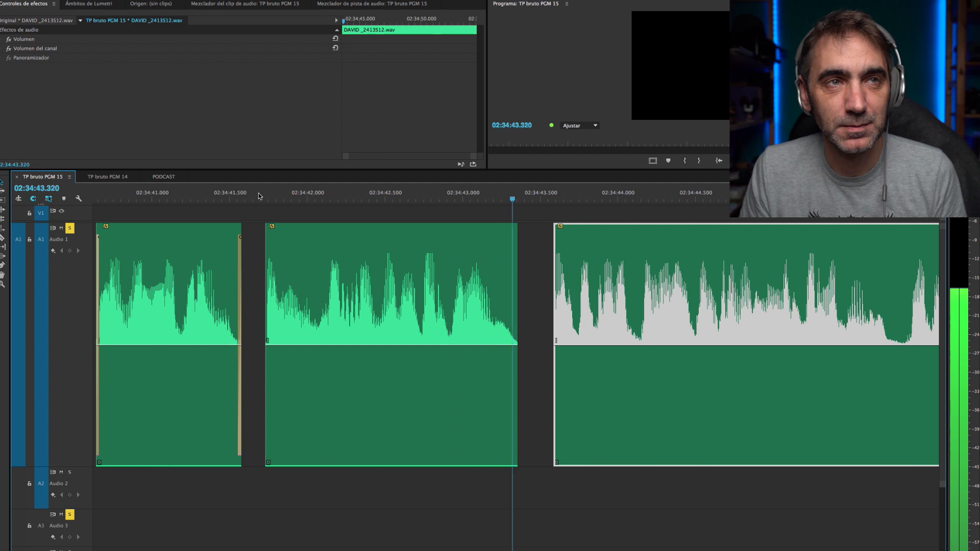
scroll(498, 308, "down", 2)
scroll(494, 306, "down", 4)
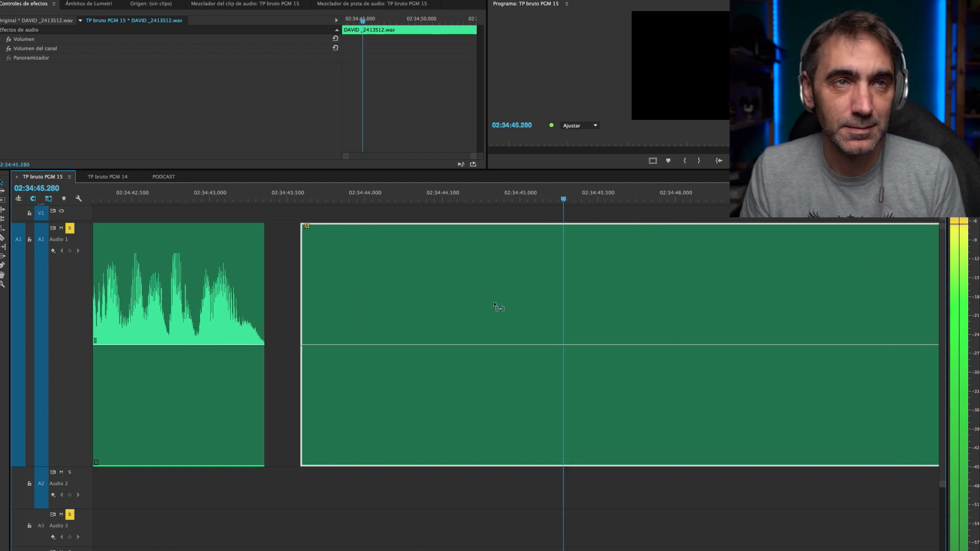
key("space")
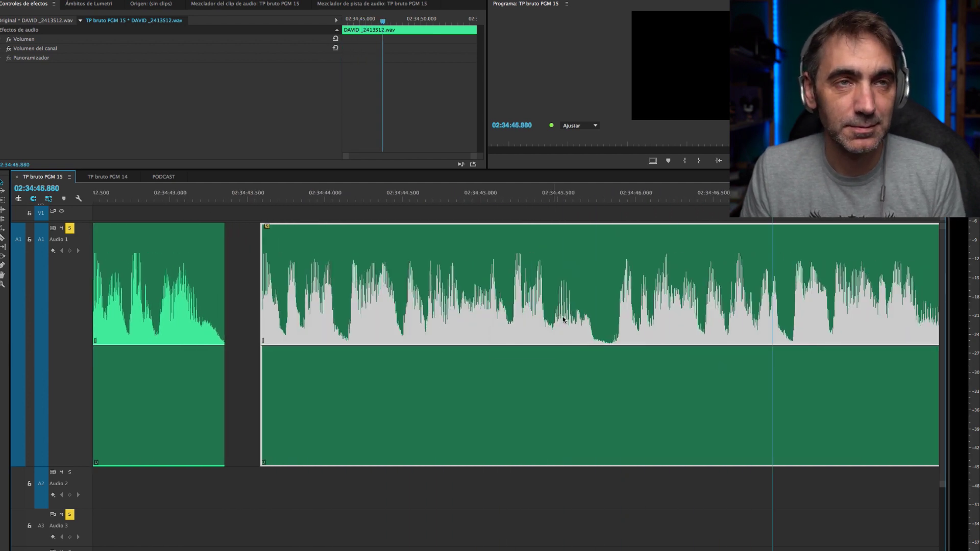
- Split the clip at about 02:34:45.89 and trim the earlier part's end to about 02:34:45.80
scroll(623, 338, "up", 5, "alt")
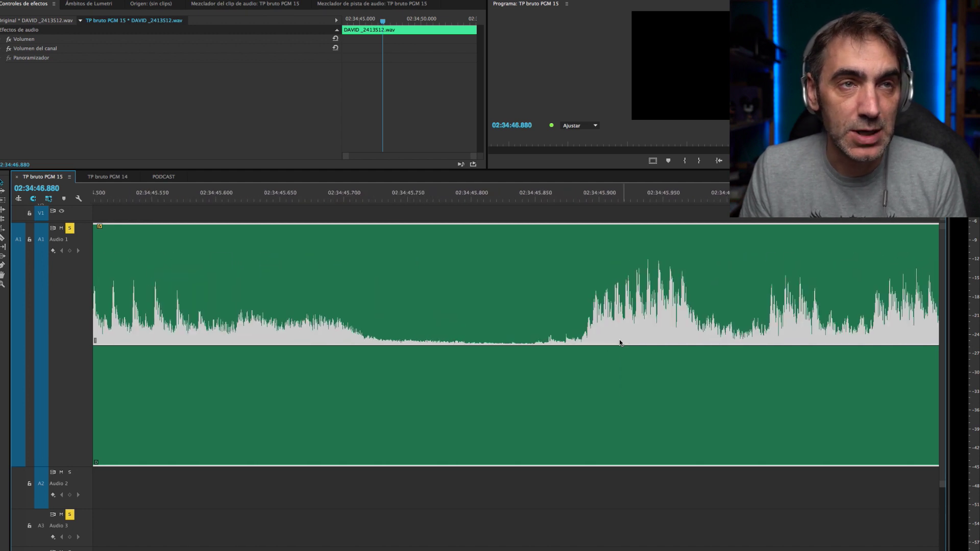
left_click(584, 349)
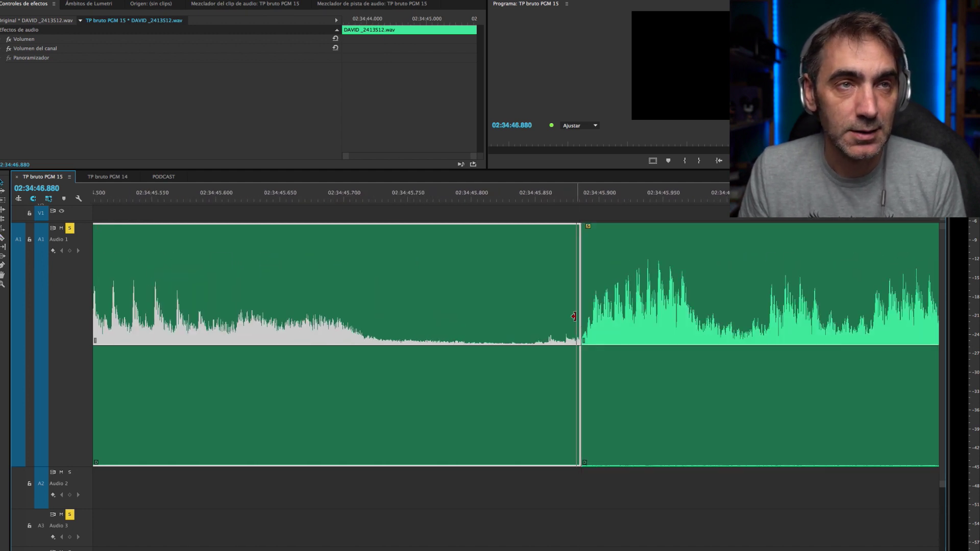
left_click_drag(572, 315, 480, 316)
scroll(477, 326, "down", 5)
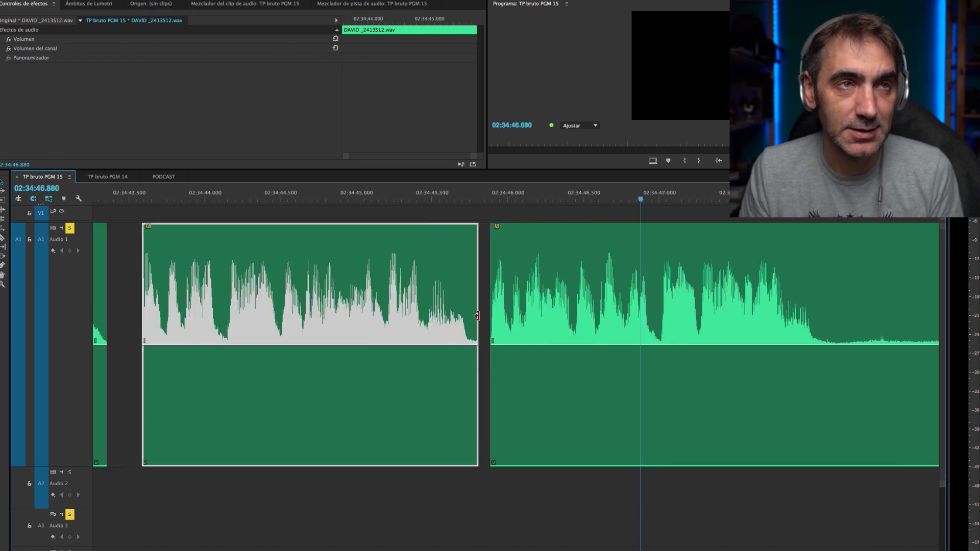
- Play back from about 02:34:43.50 into the long pause, and listen to the phrase following about 02:34:49.71
left_click(328, 199)
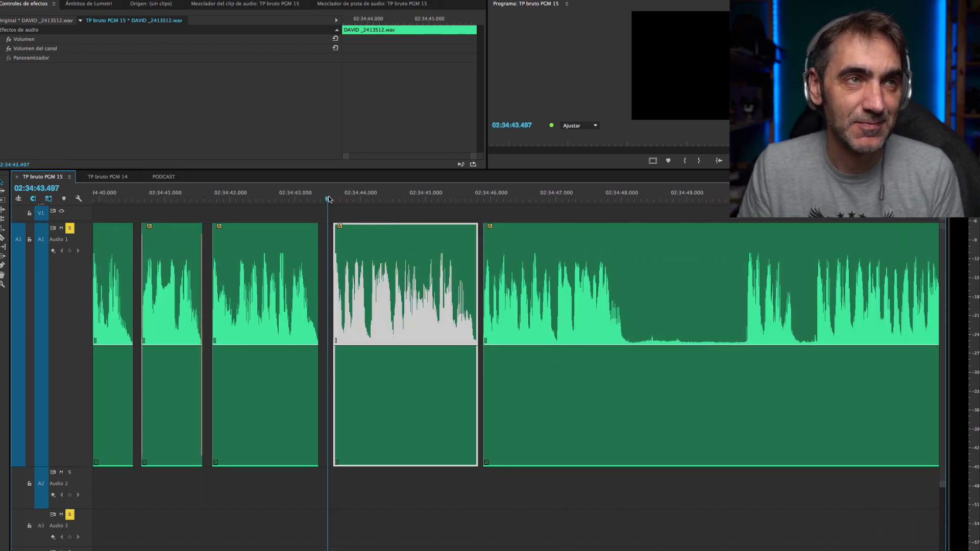
key("space")
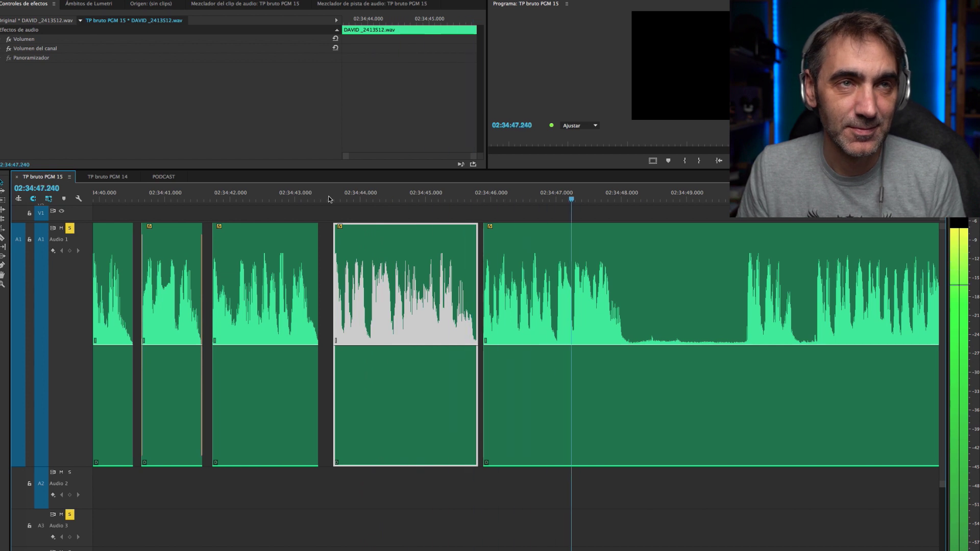
key("space")
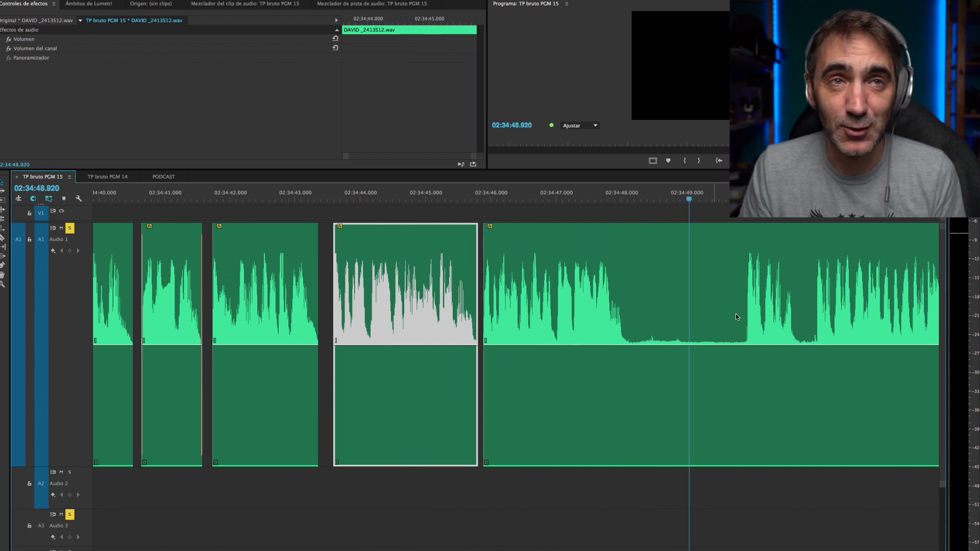
scroll(770, 279, "right", 1)
key("space")
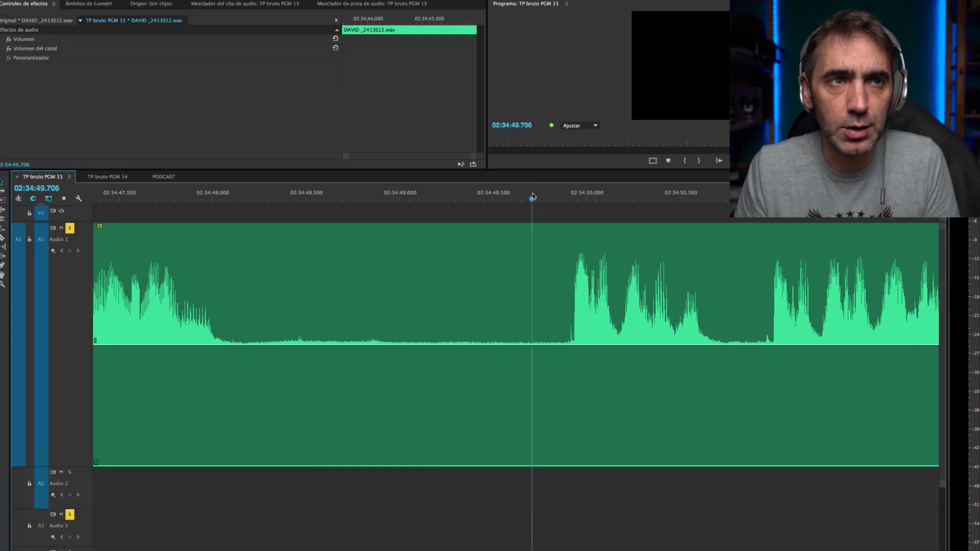
key("space")
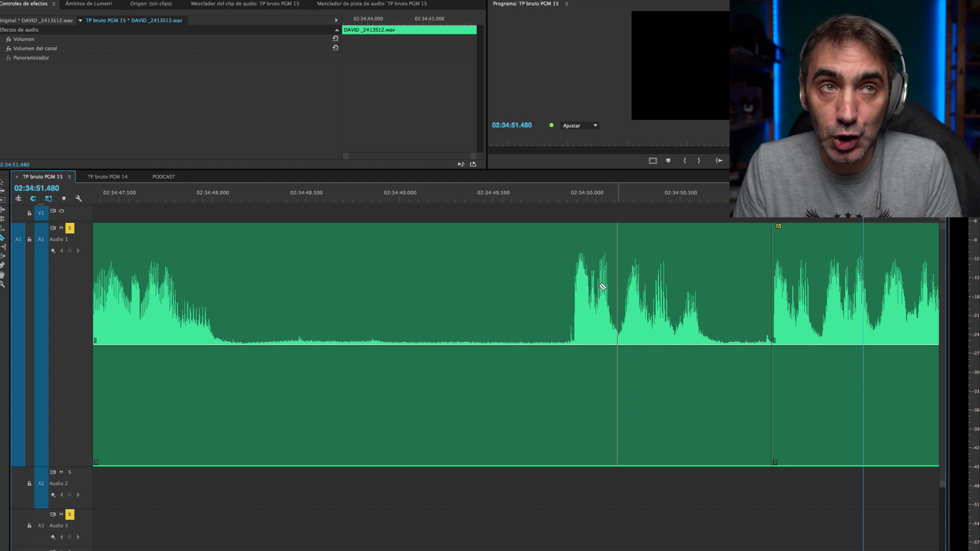
- Split the clip at about 02:34:50.99 and move the later part to about 02:34:48.16, overwriting the long pause and the short phrase
left_click_drag(827, 312, 296, 326)
scroll(301, 332, "up", 2)
key("minus")
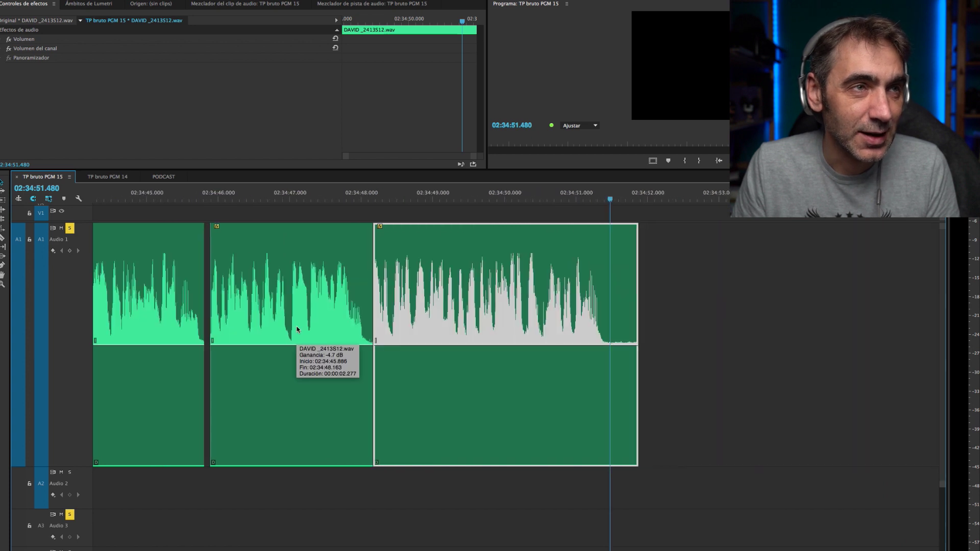
key("equal")
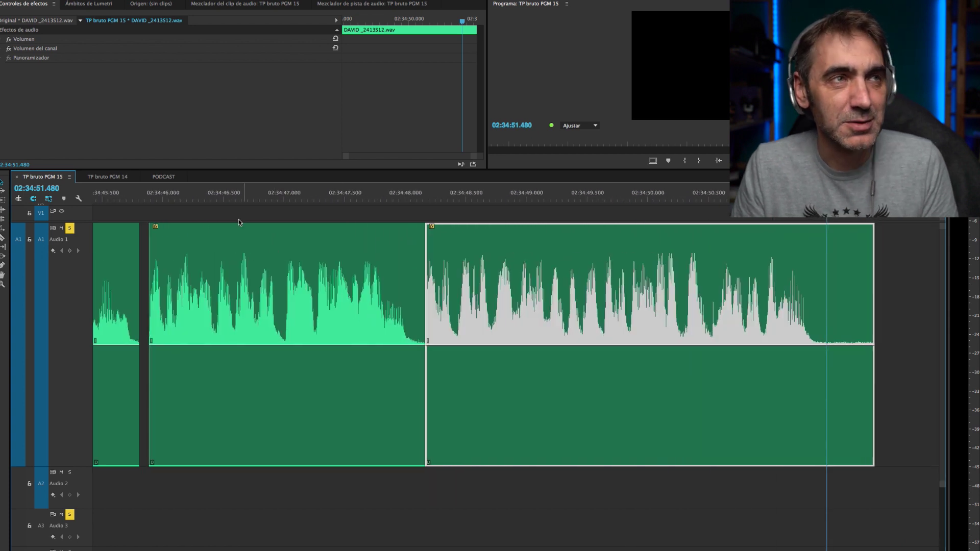
- Play back the new join from about 02:34:45.86 and trim the last clip's end to about 02:34:51.45
left_click(146, 198)
key("space")
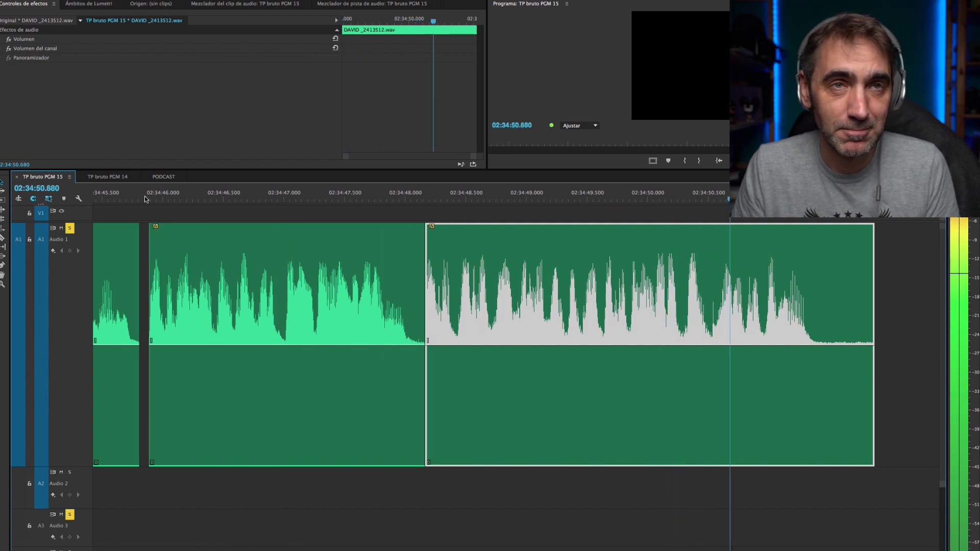
key("space")
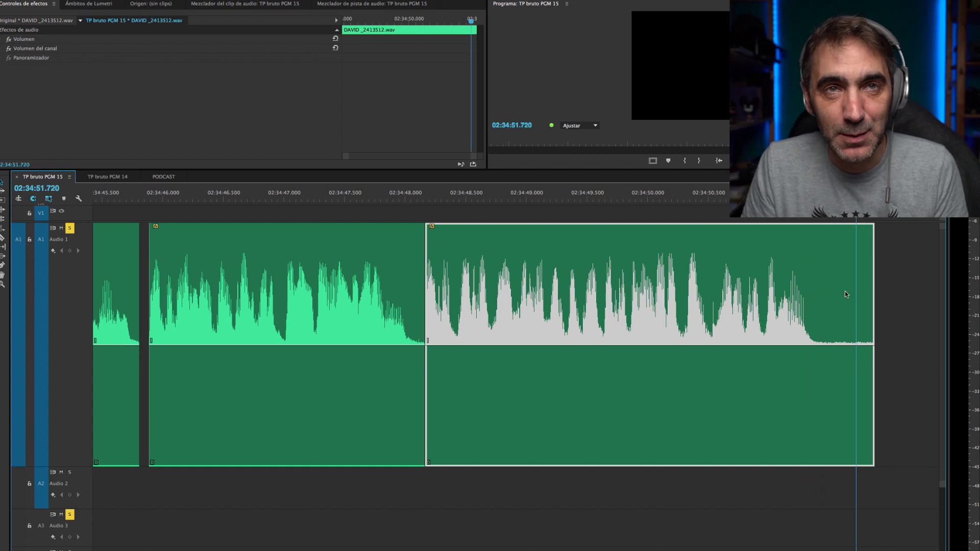
left_click_drag(869, 294, 824, 295)
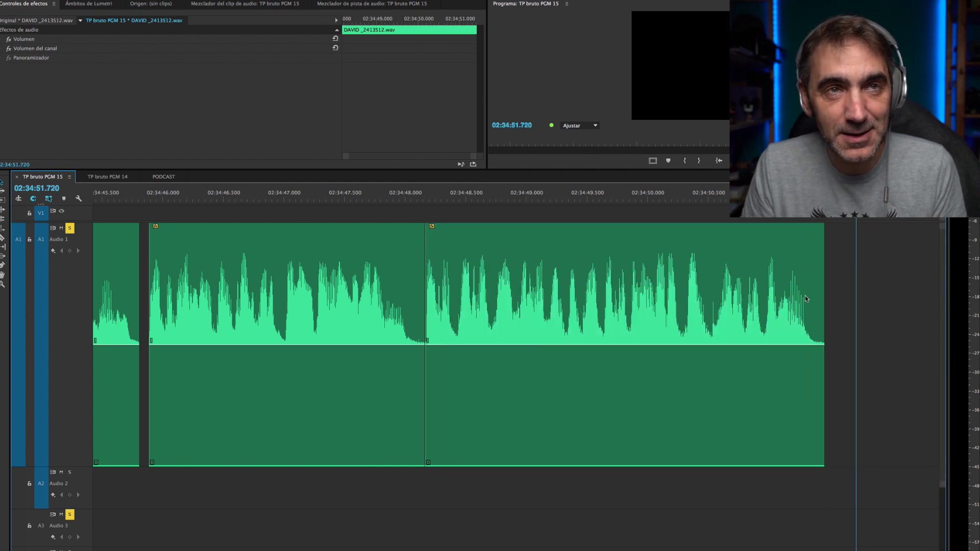
- Examine the sharp spike at about 02:34:50.53 in the last clip's waveform and listen to the passage from about 02:34:48.14
scroll(712, 322, "up", 10)
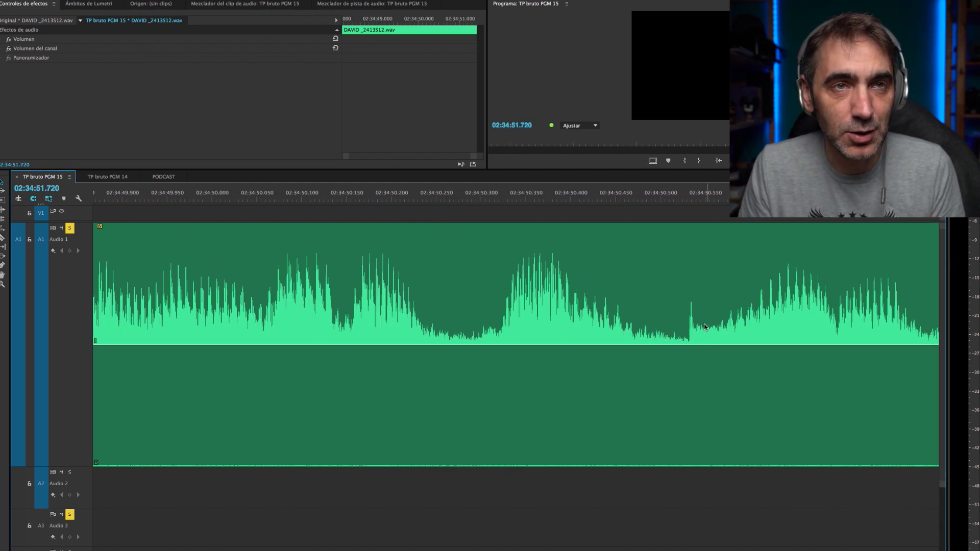
scroll(701, 328, "up", 2)
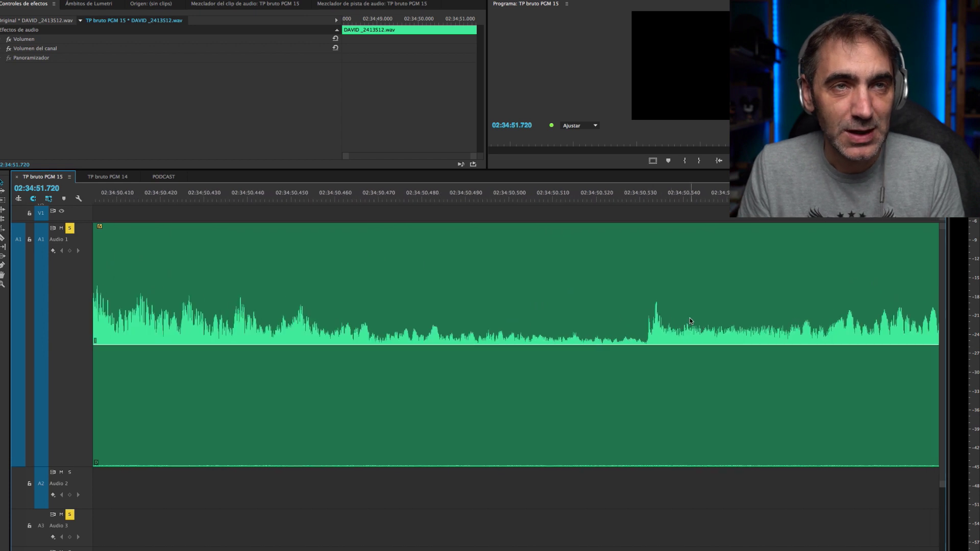
scroll(691, 321, "down", 5)
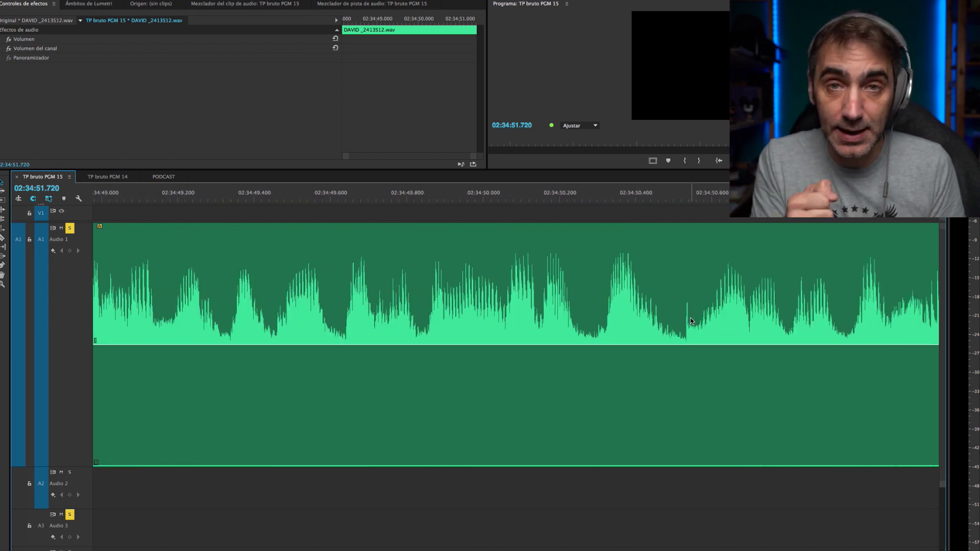
scroll(690, 321, "down", 3)
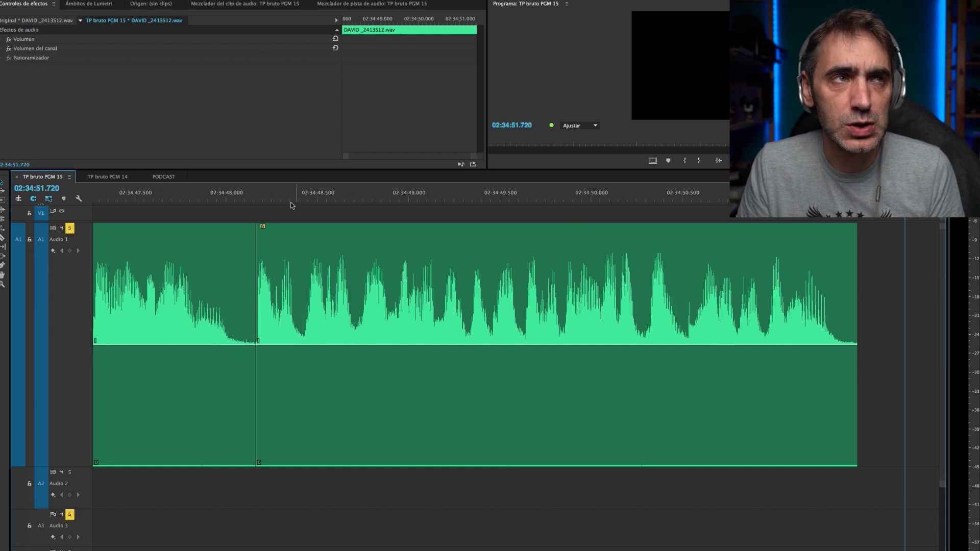
left_click(251, 197)
key("space")
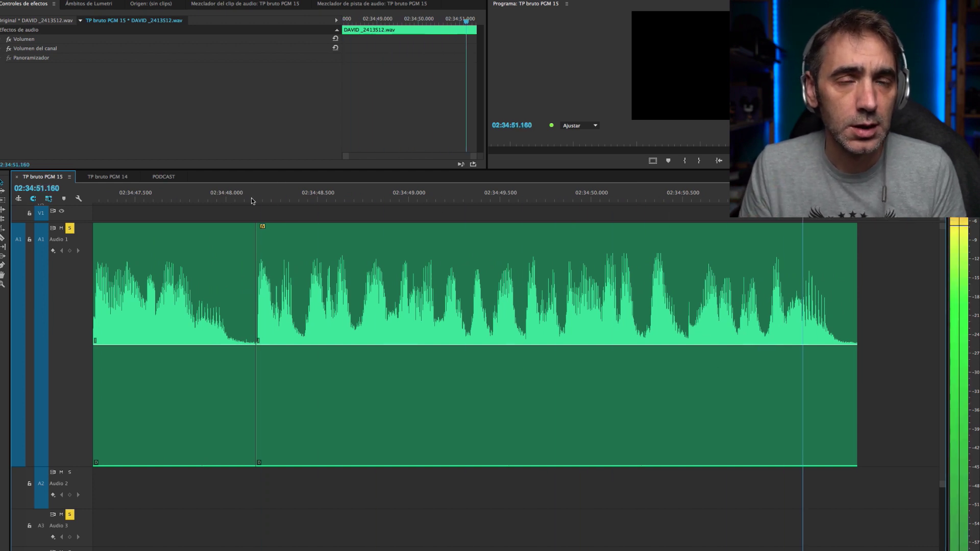
key("space")
scroll(251, 197, "up", 3)
scroll(251, 198, "up", 1)
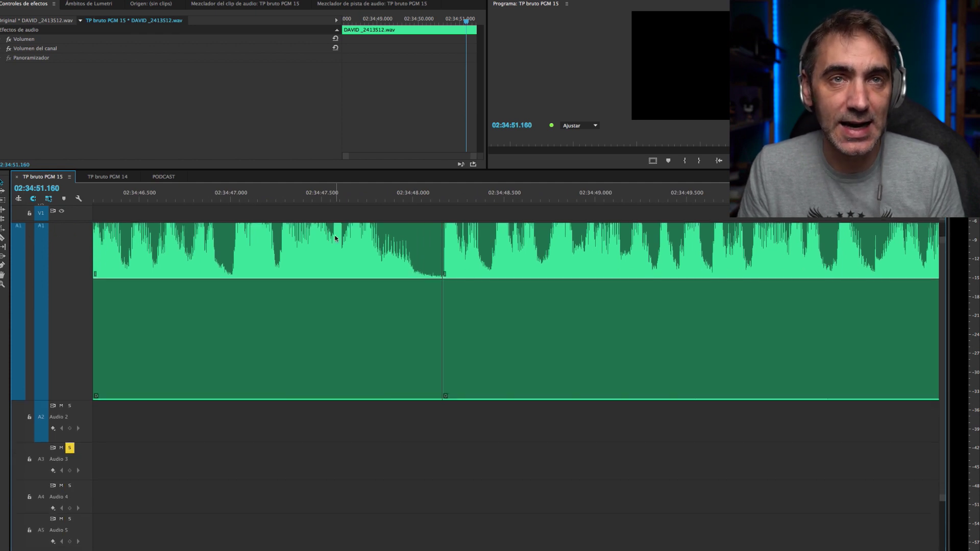
scroll(694, 304, "down", 2)
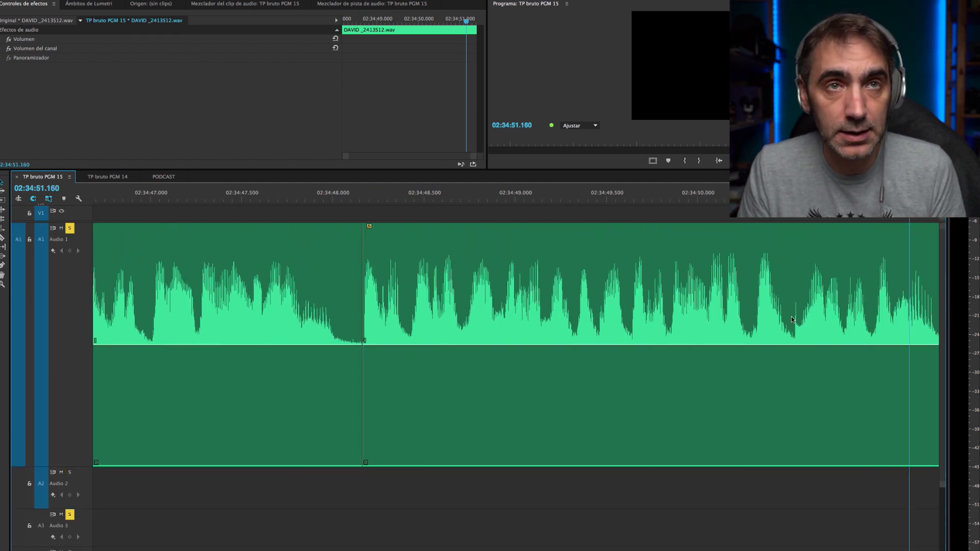
scroll(791, 320, "up", 4)
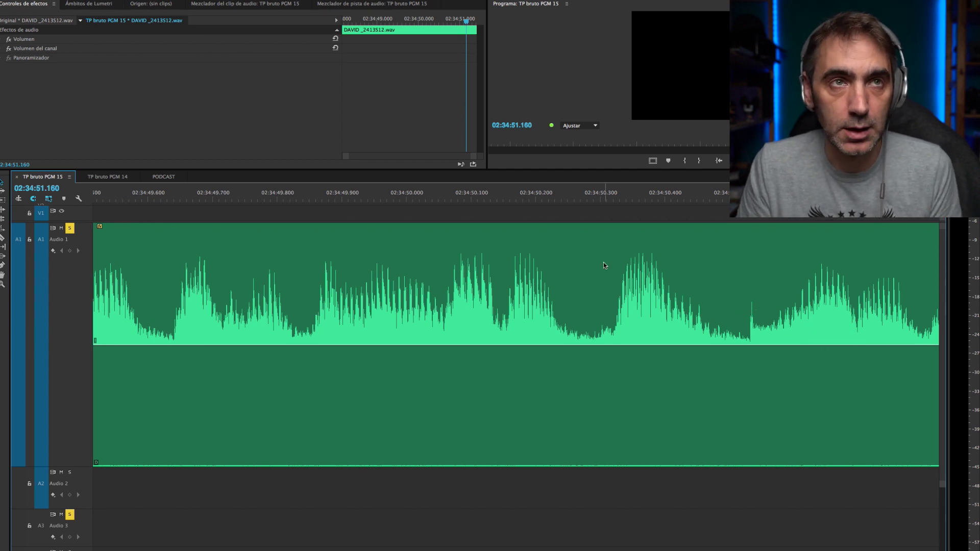
scroll(694, 287, "down", 6)
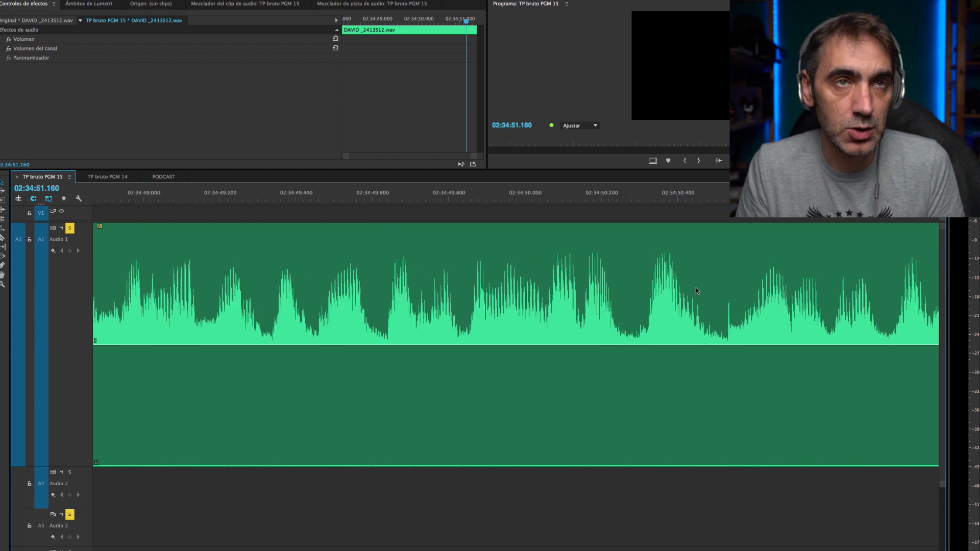
- Play back the edited sequence from about 02:34:25.49 to about 02:34:34.00, pausing at about 02:34:29.28
scroll(696, 289, "down", 3)
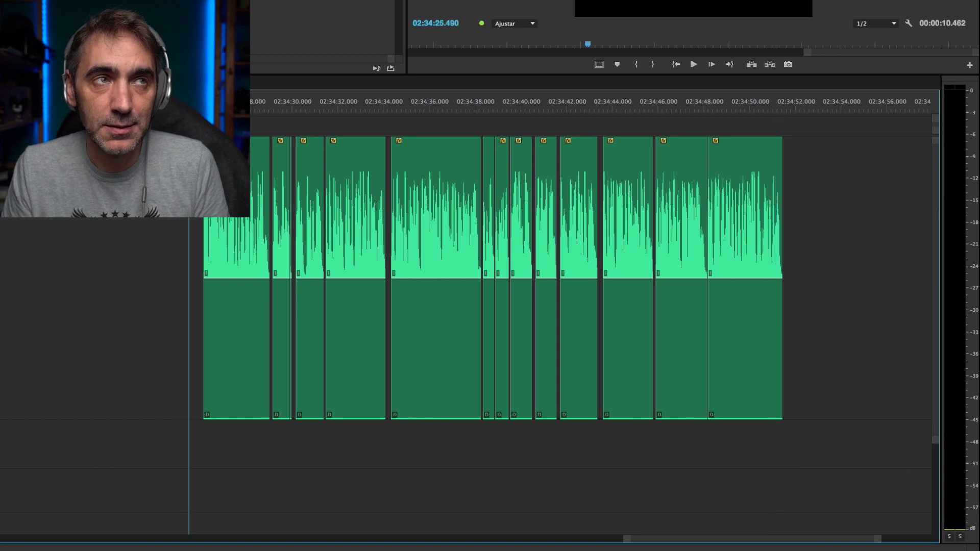
key("space")
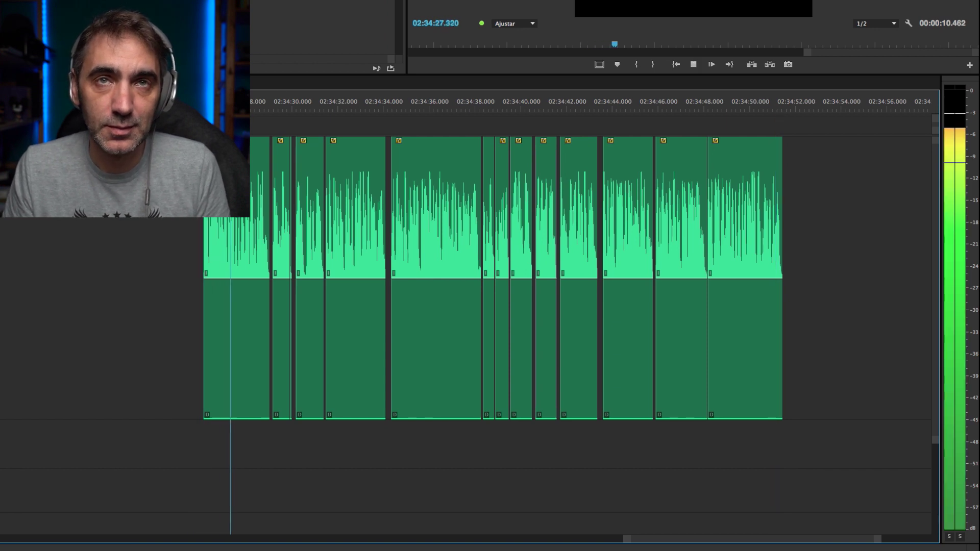
key("space")
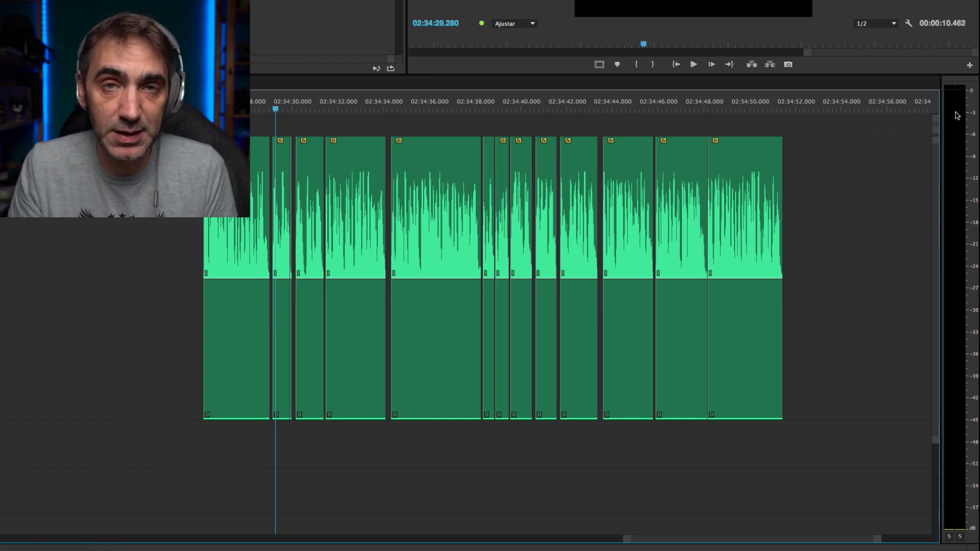
key("space")
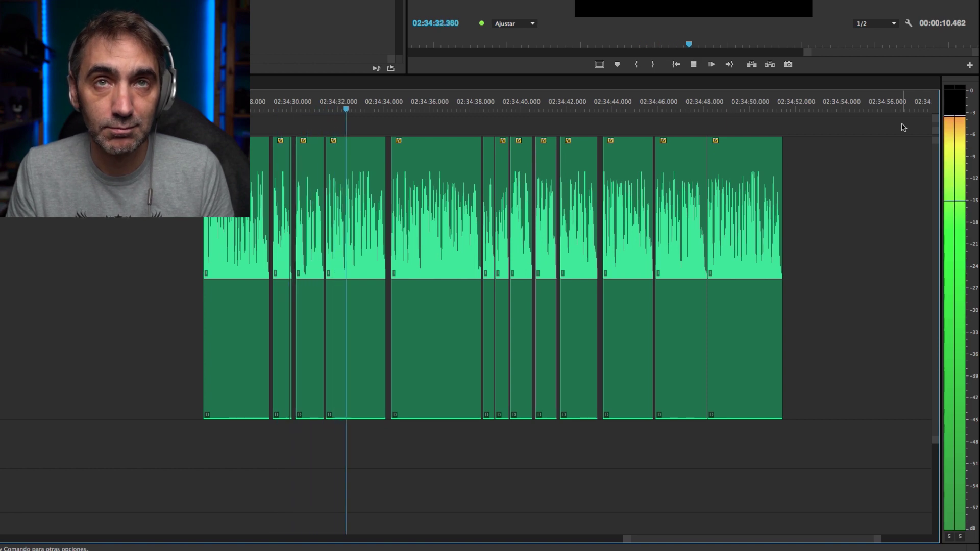
key("space")
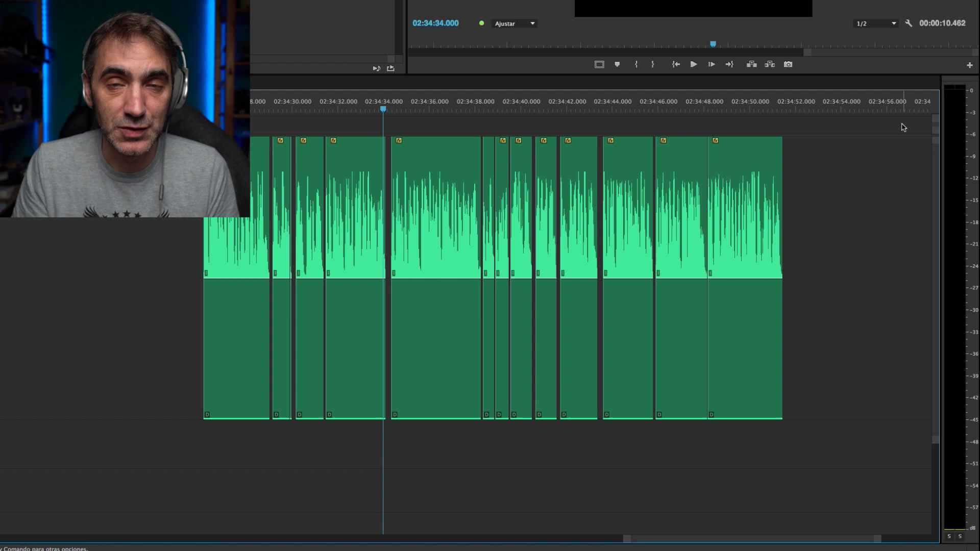